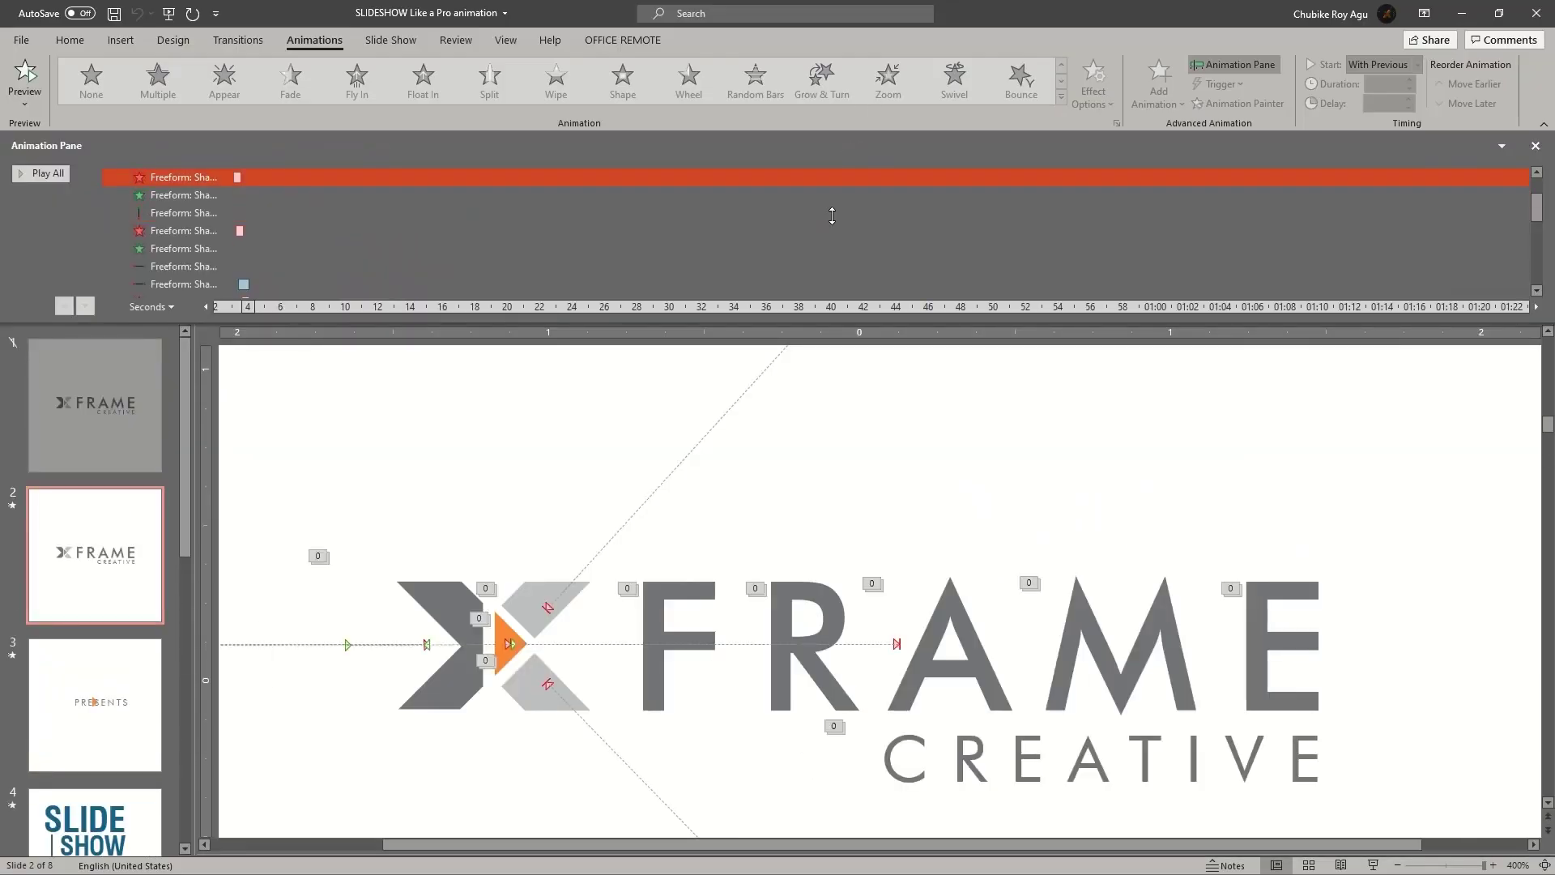
- Preview the slide animation, then show the 3D rotation deck's 'Perspective front' slide
click(25, 77)
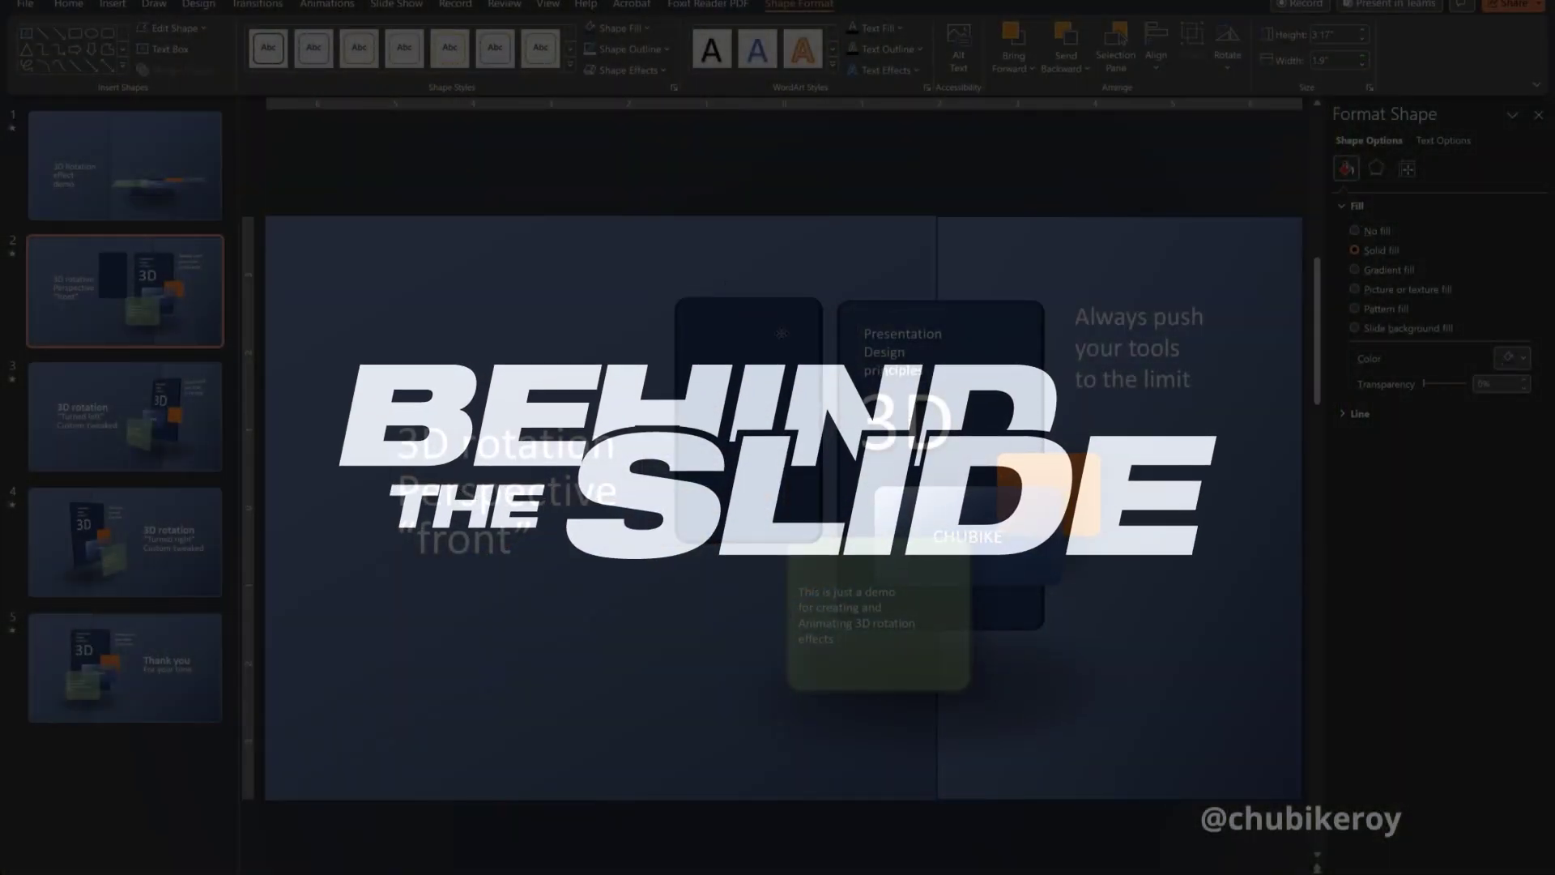
click(824, 354)
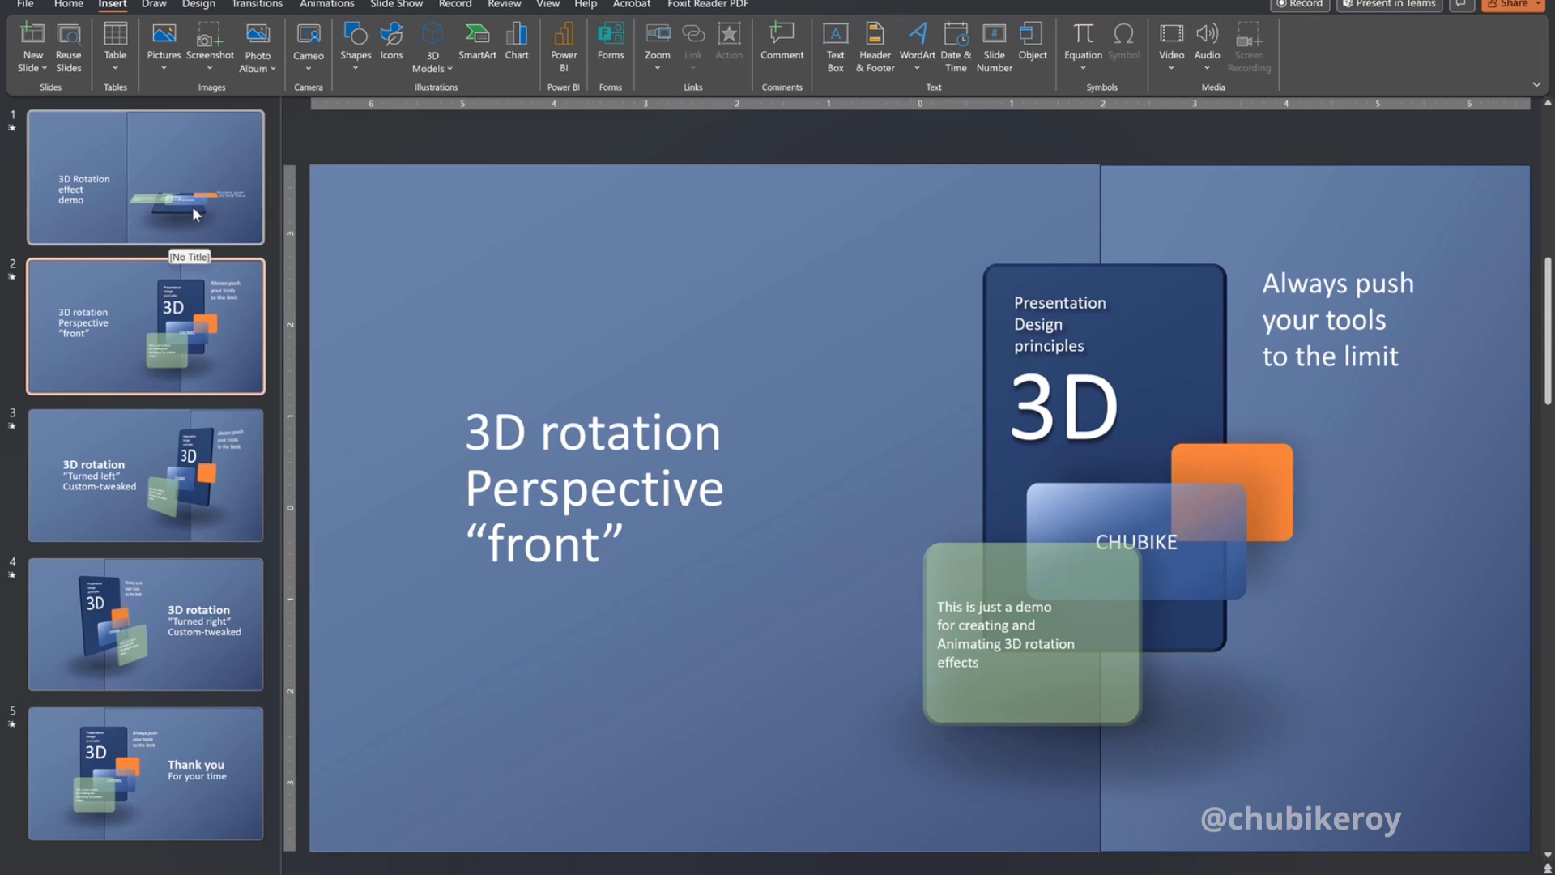
click(150, 450)
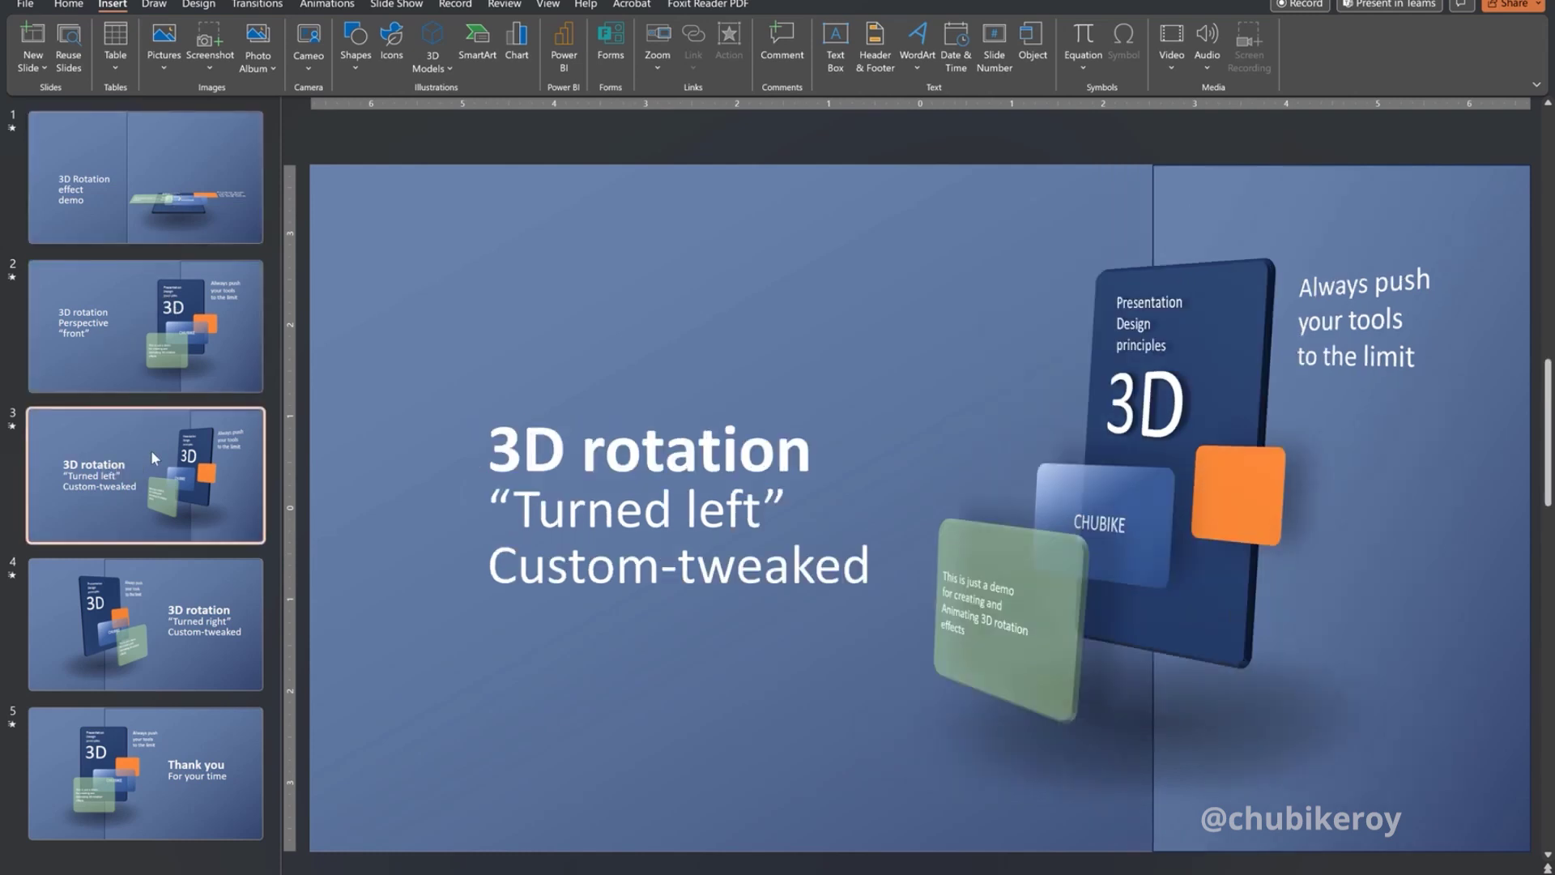
click(177, 576)
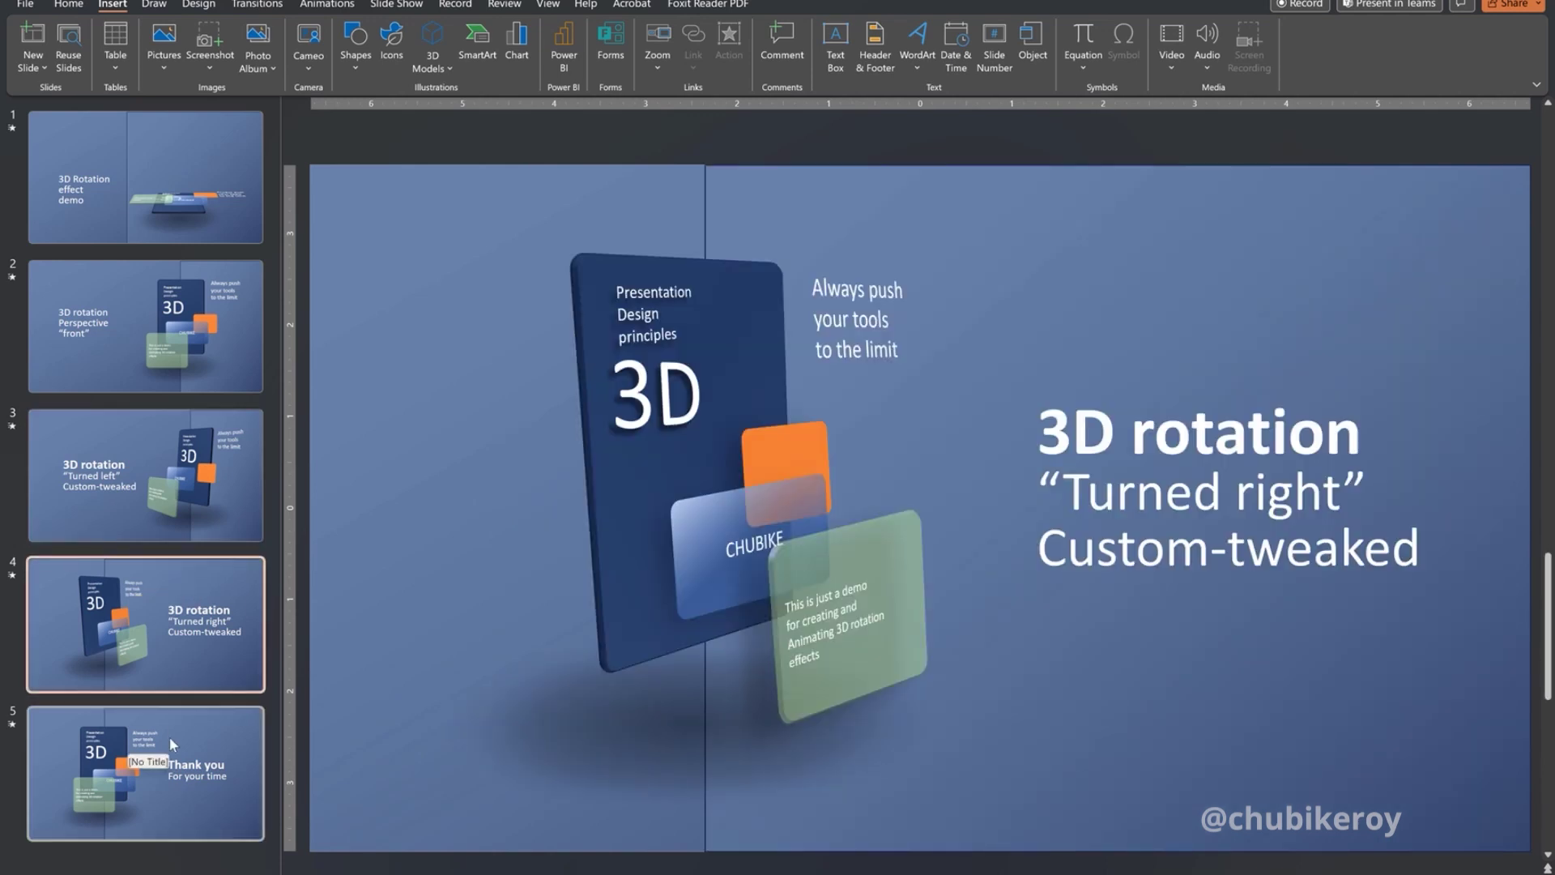
click(168, 736)
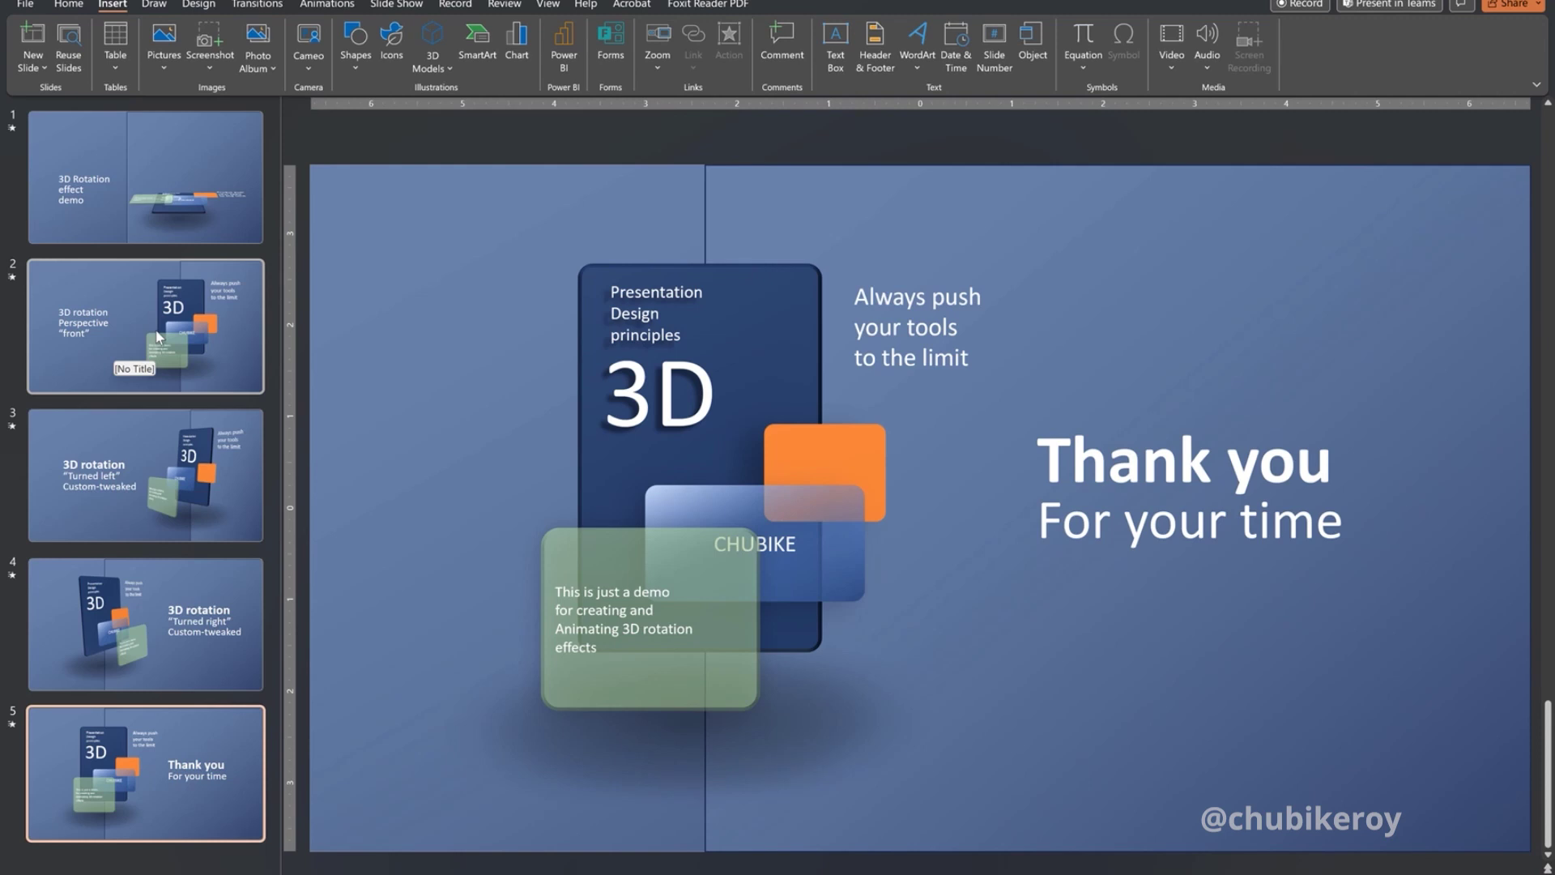
click(147, 439)
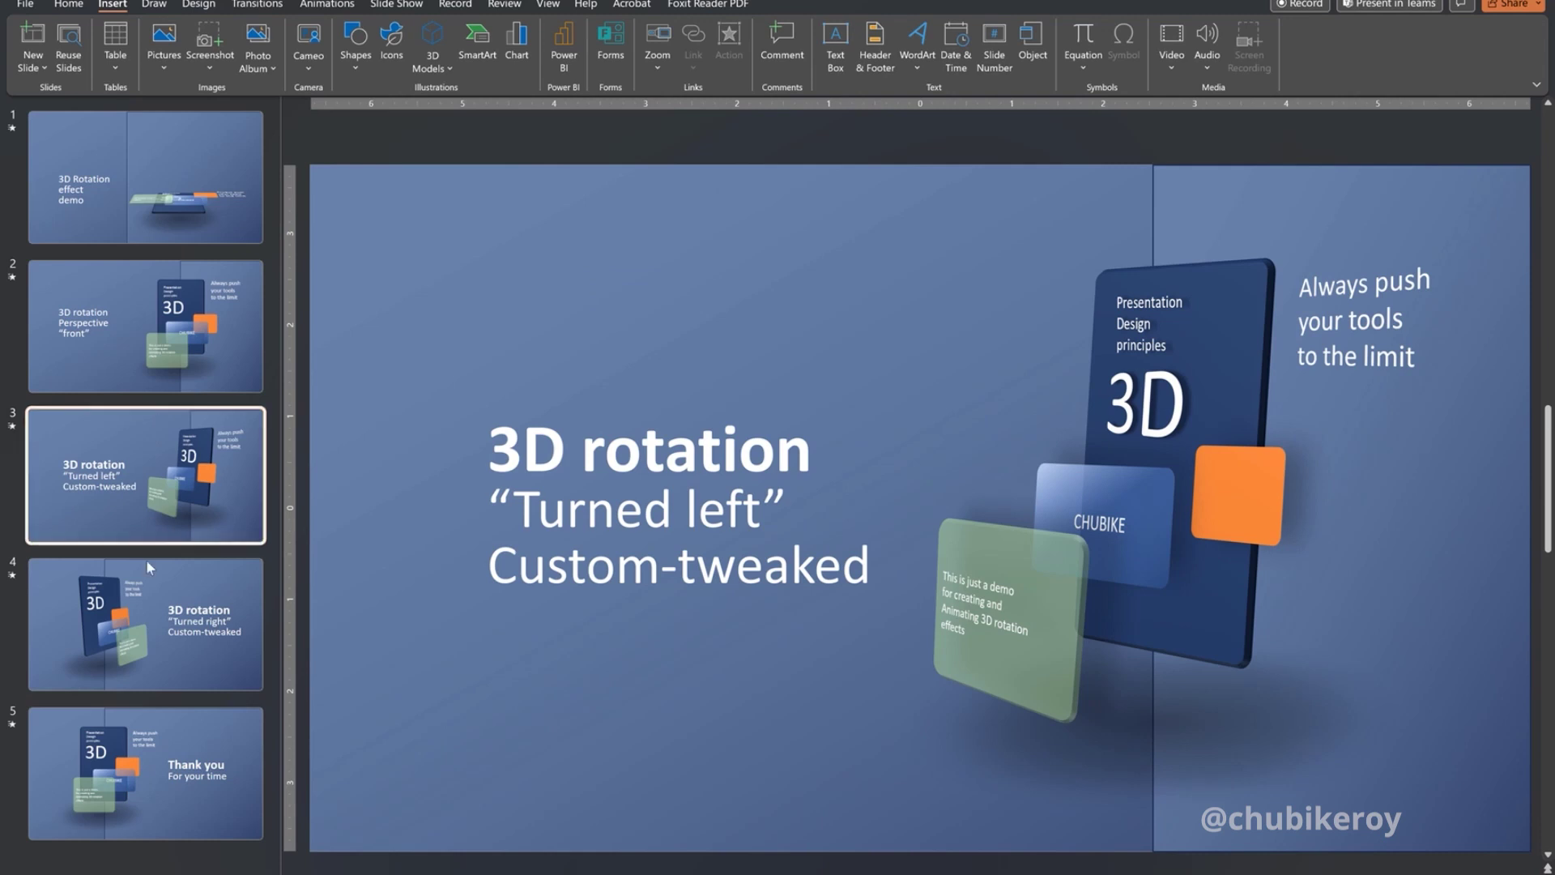
click(141, 584)
click(194, 769)
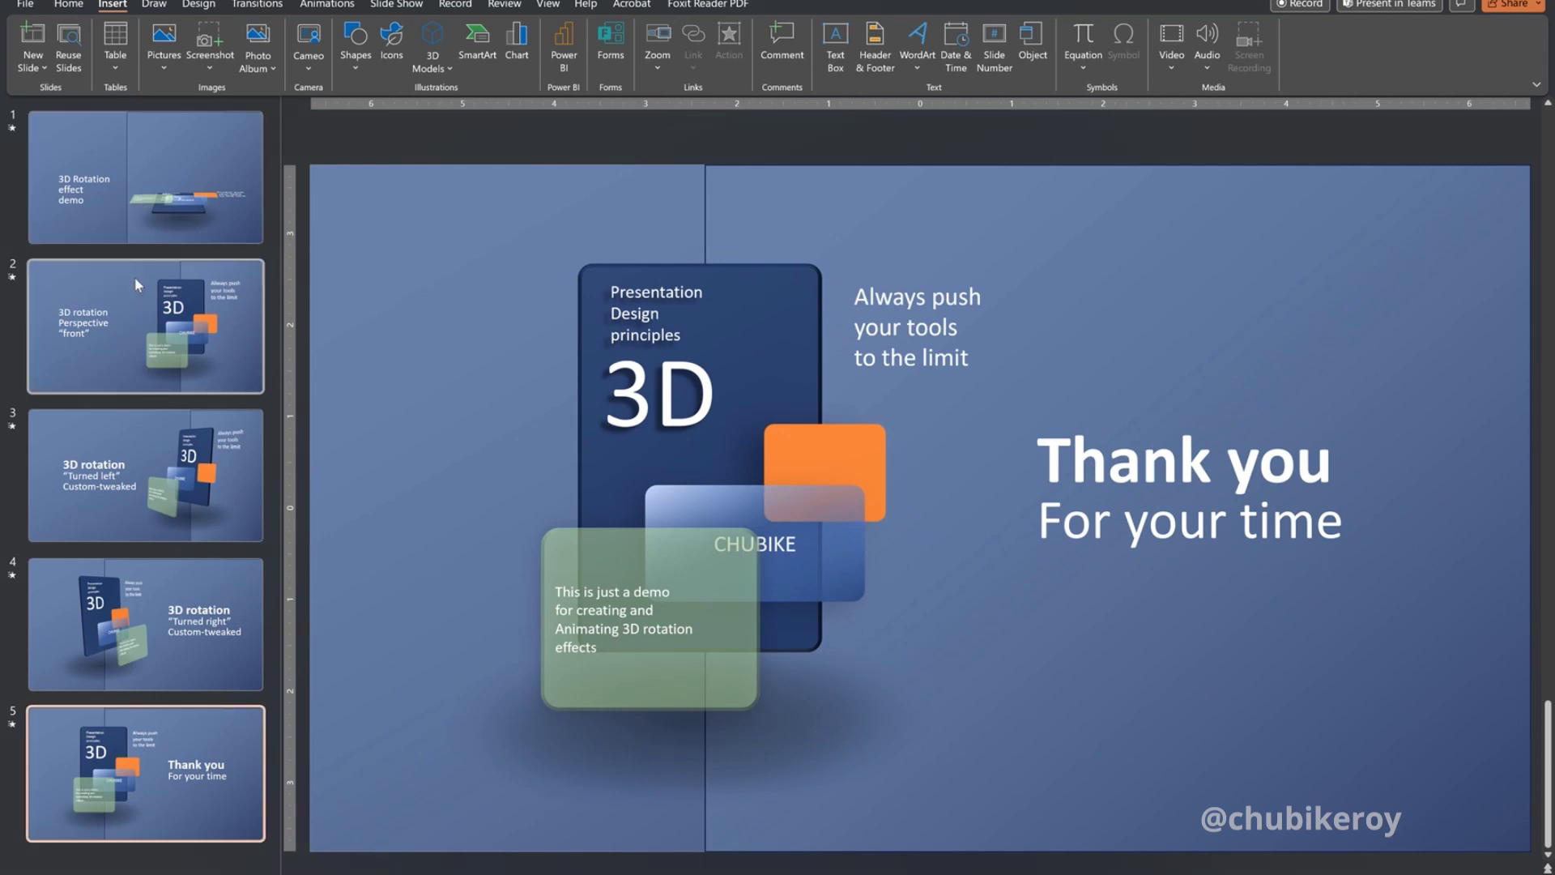
click(120, 284)
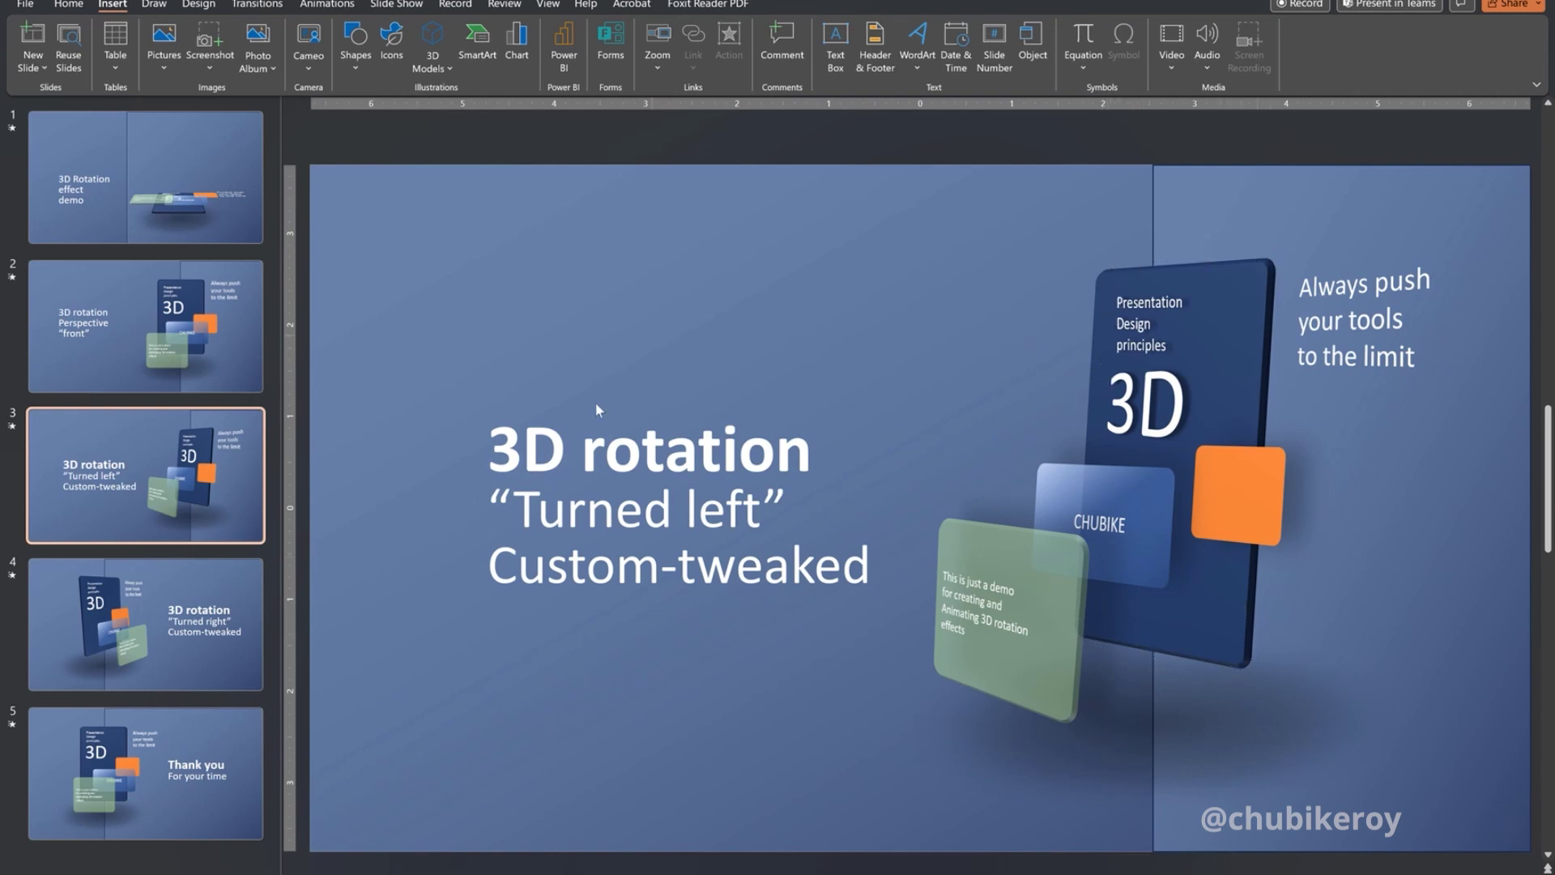
click(219, 585)
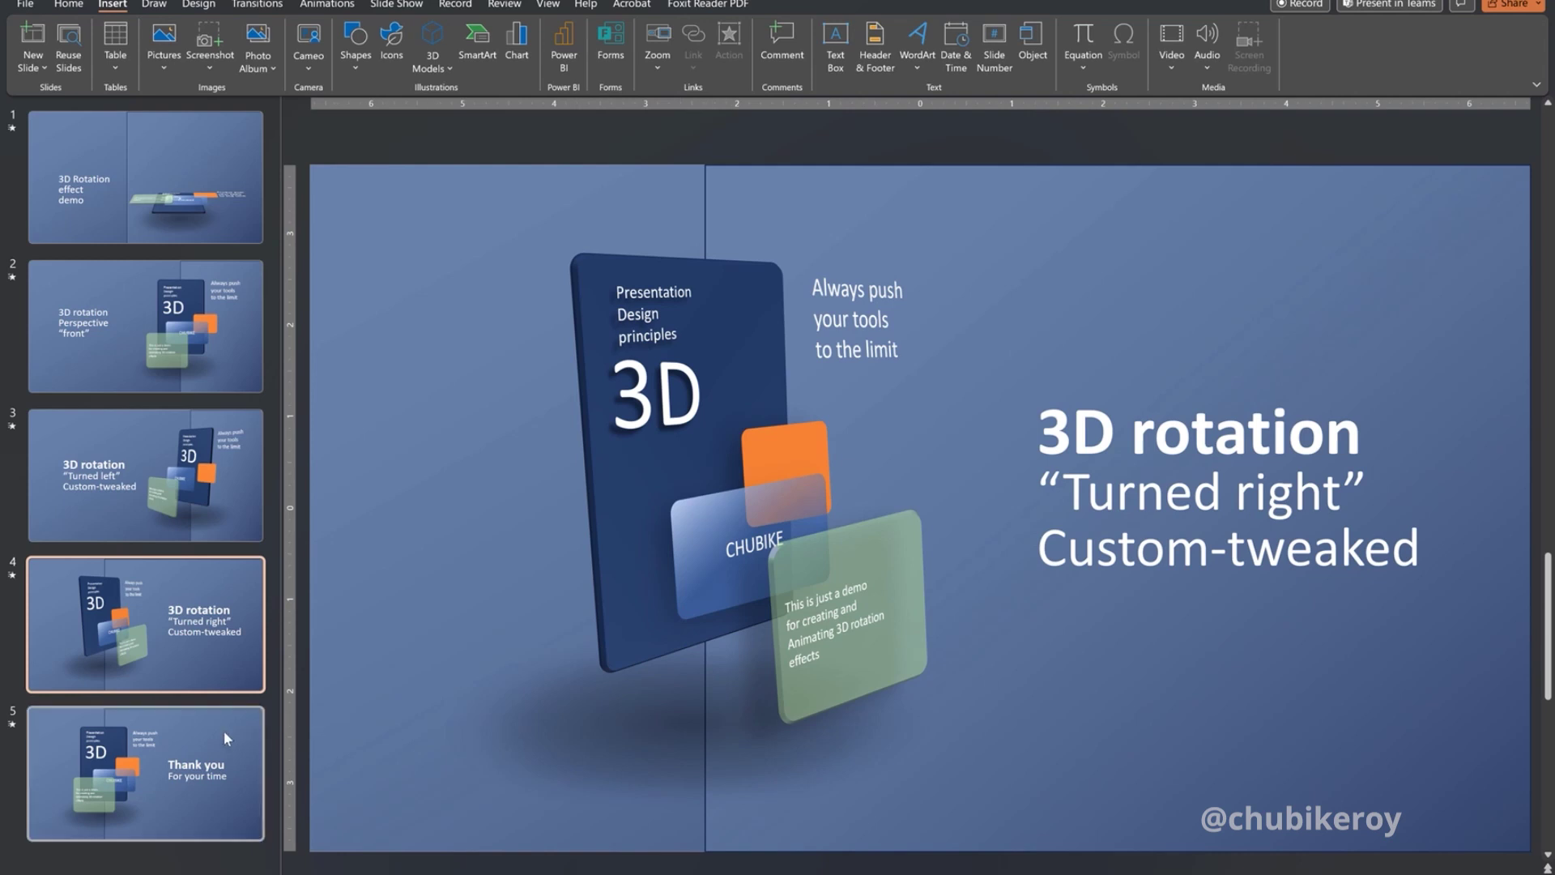
click(206, 316)
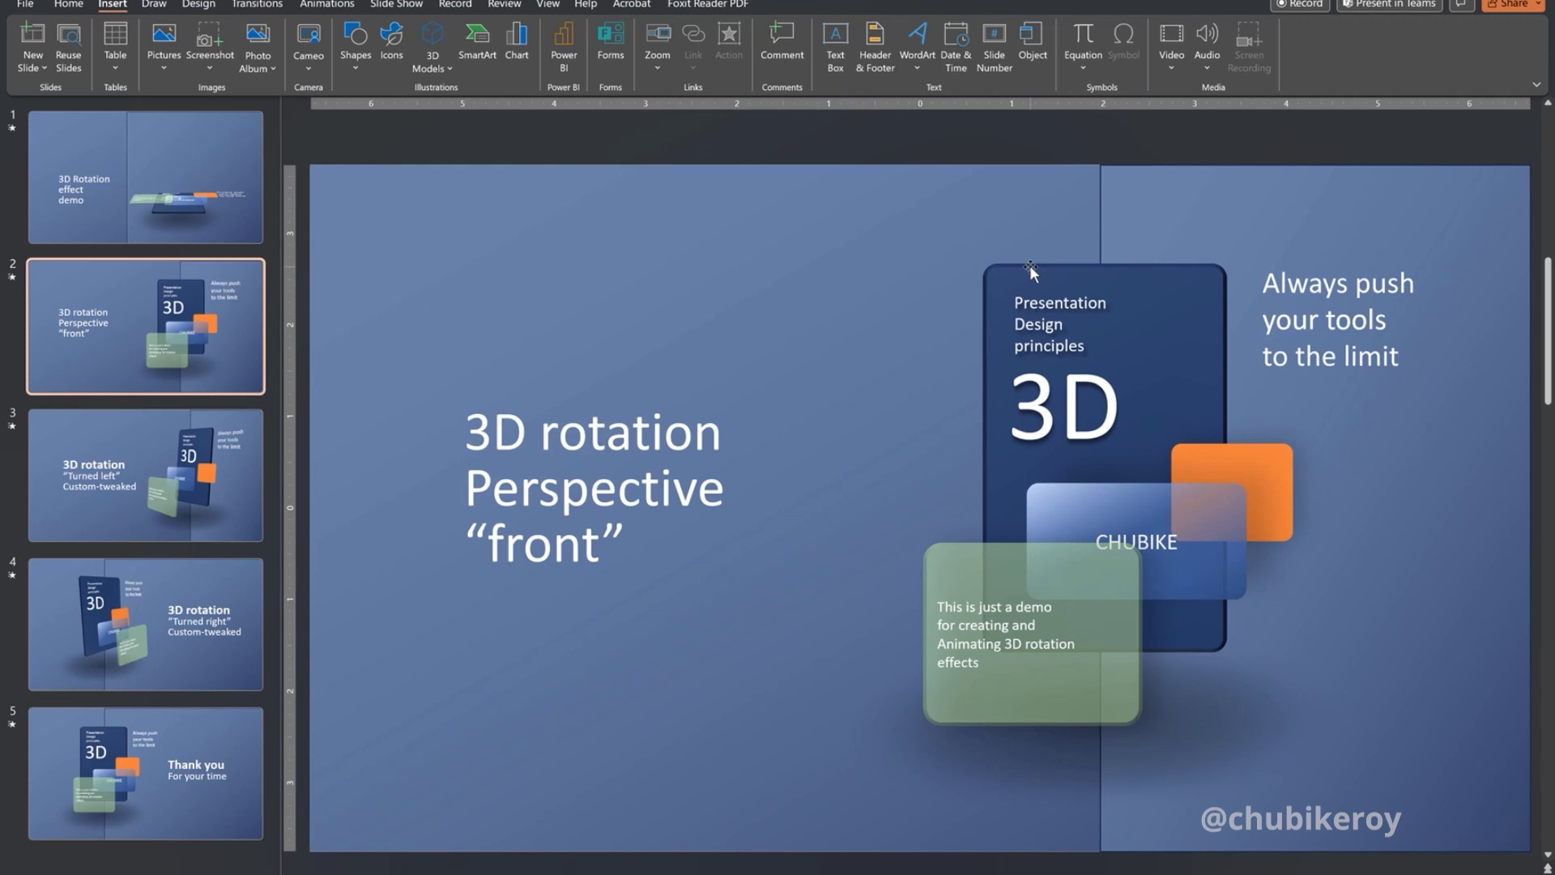
- Try moving the dark 3D card, undo the moves, and bring up the Shapes gallery
click(1078, 284)
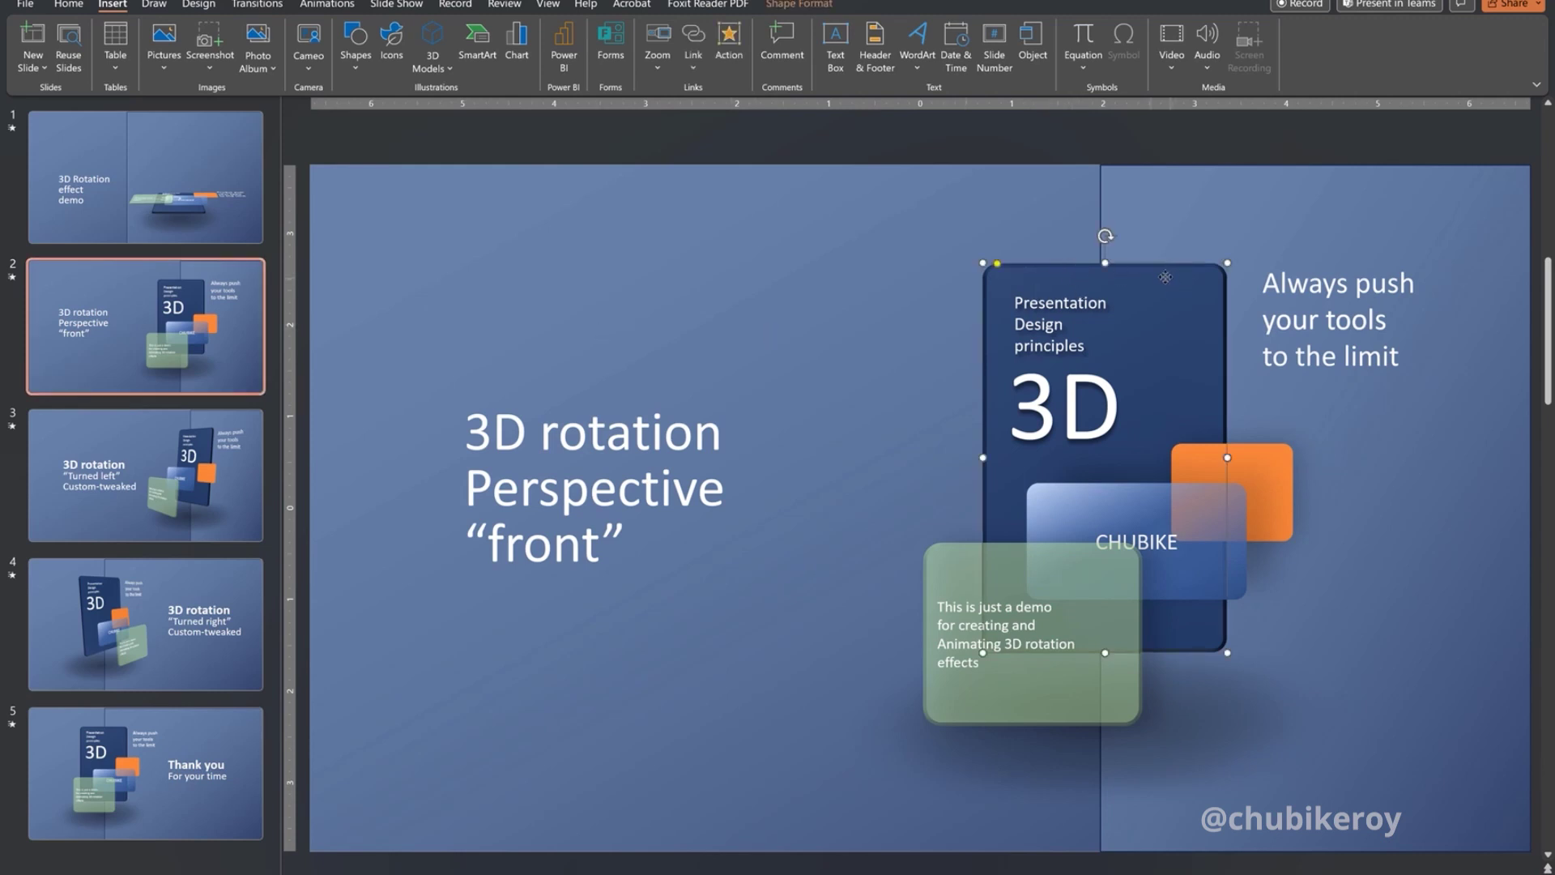
drag(1164, 277, 1115, 232)
key(ctrl+z)
key(Tab)
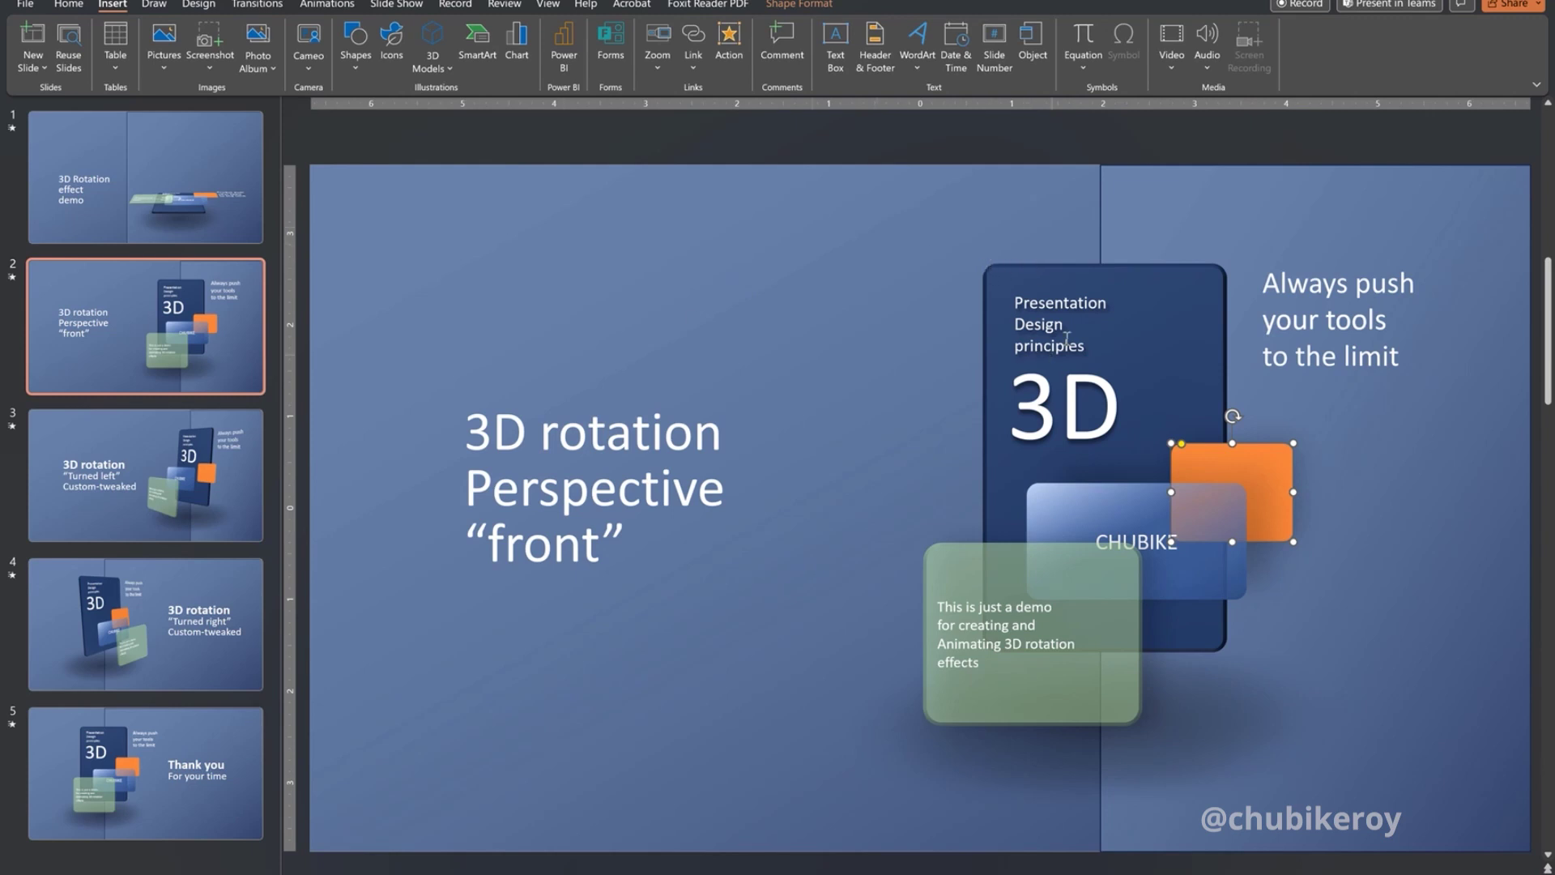
drag(1063, 264, 886, 243)
key(Escape)
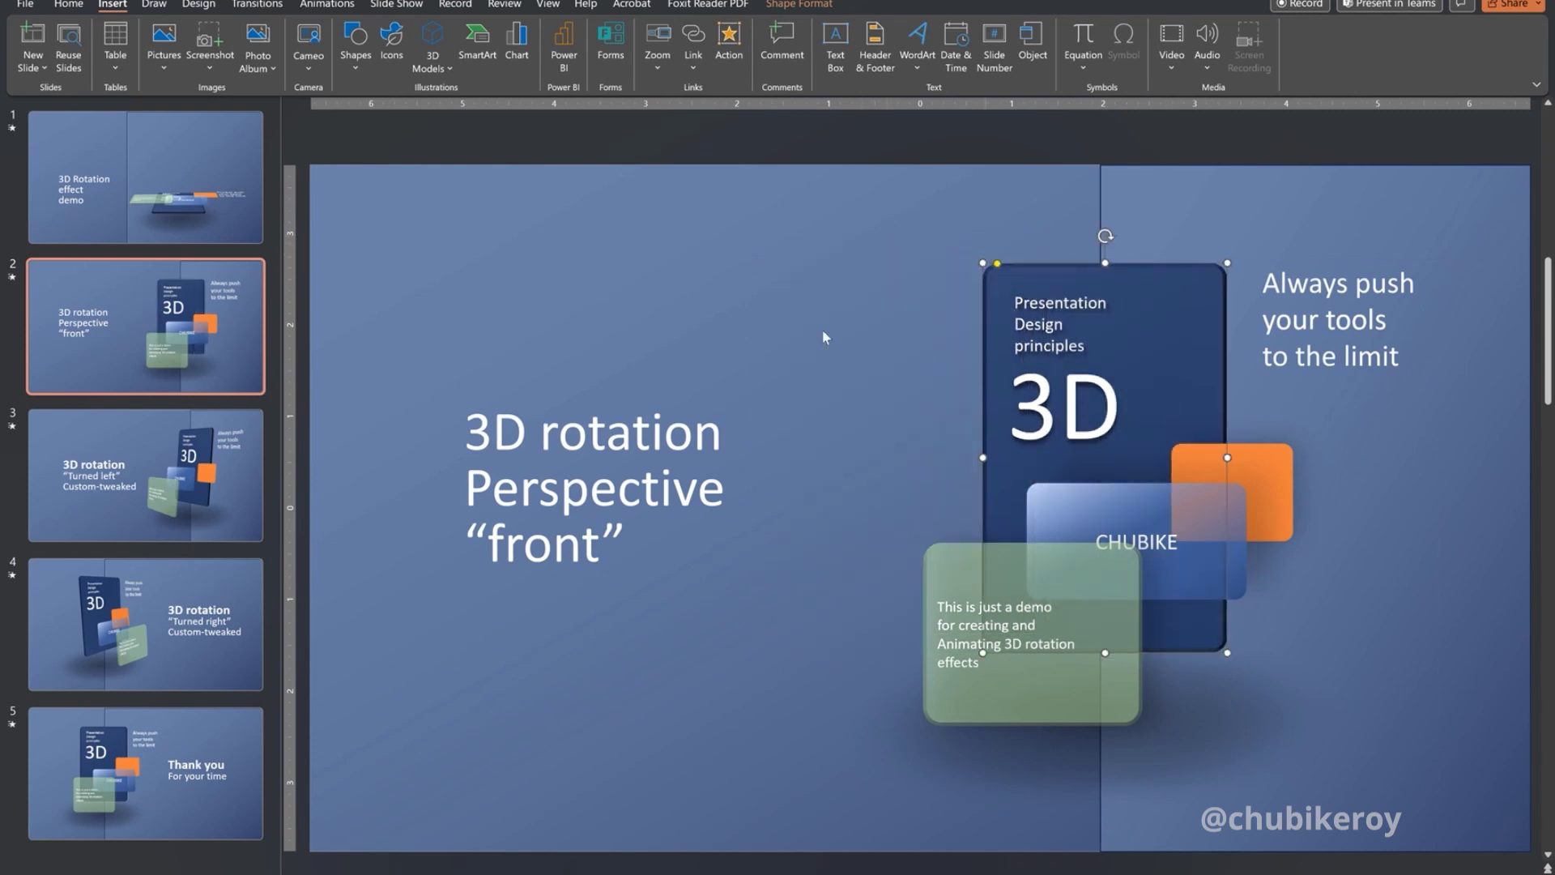
click(349, 68)
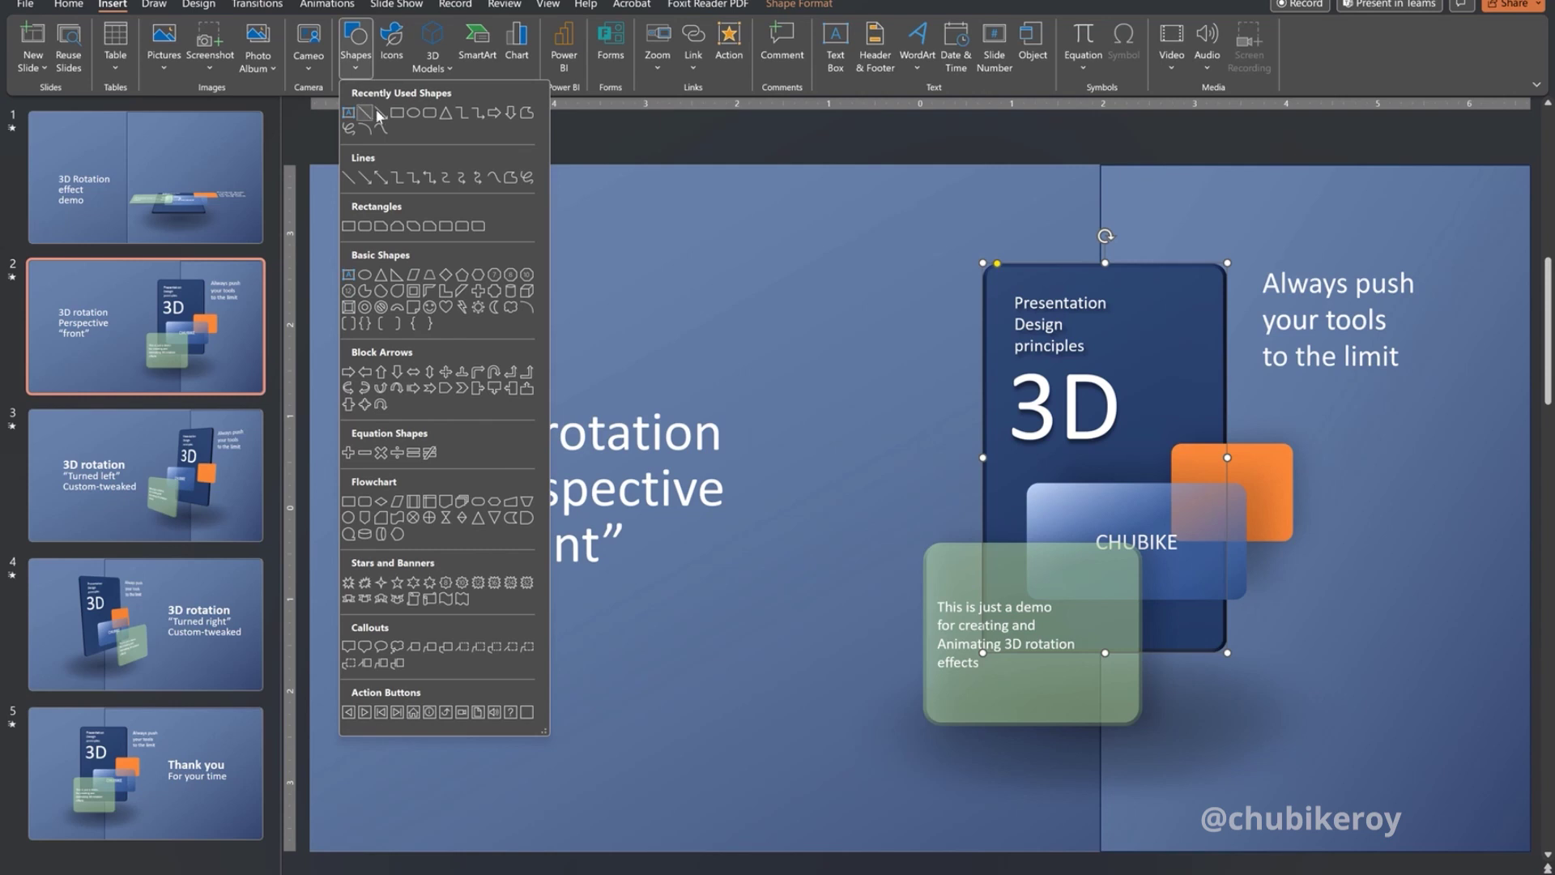
- Draw a tall rounded rectangle left of the 3D card with less rounded corners
click(428, 120)
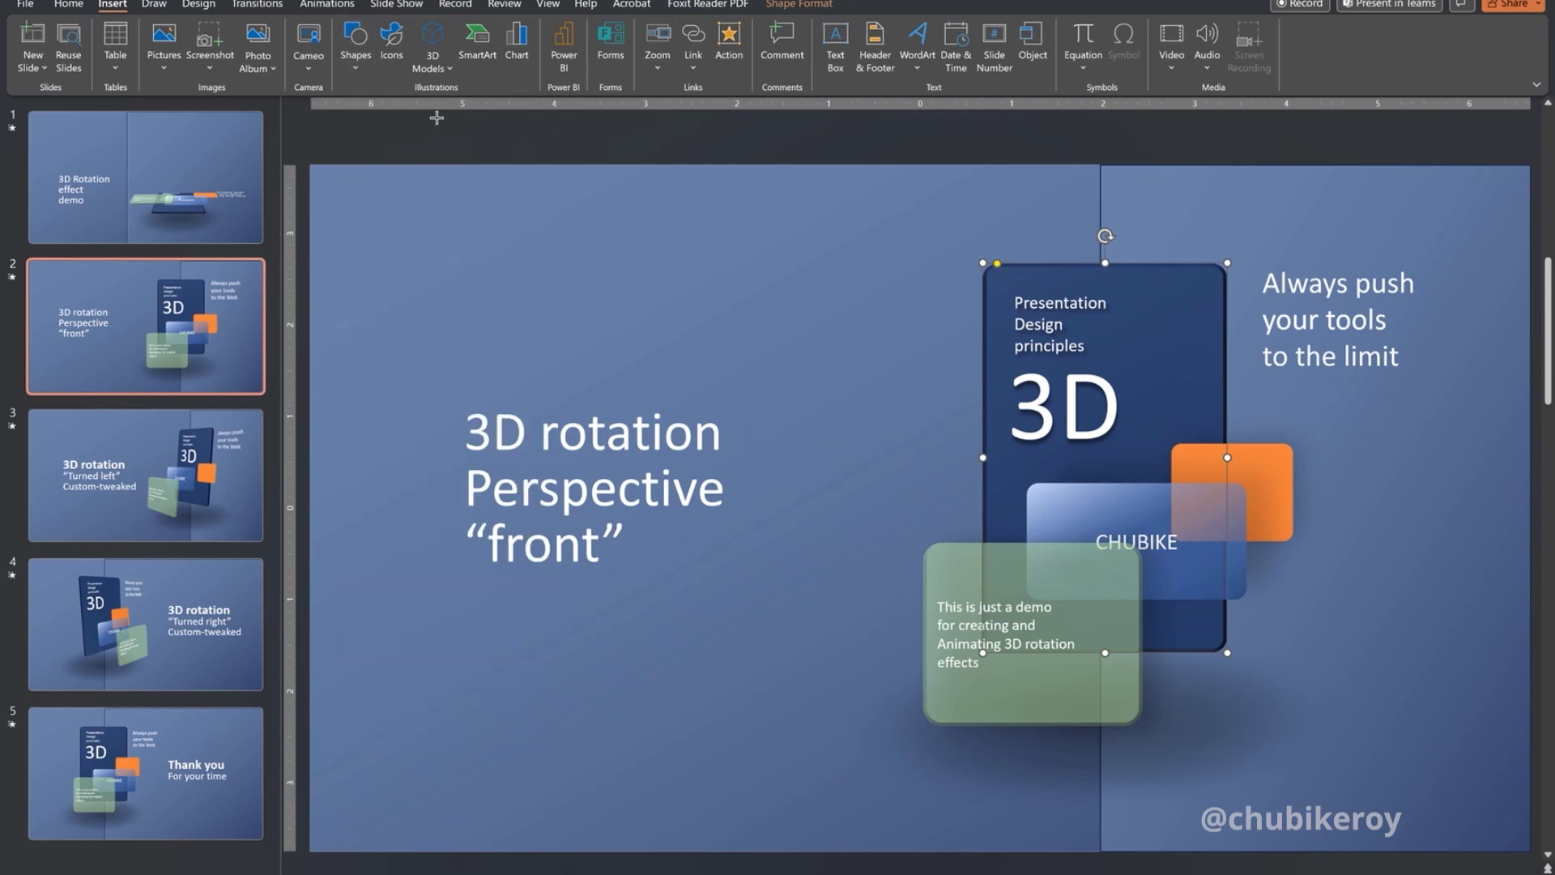
drag(730, 260, 903, 550)
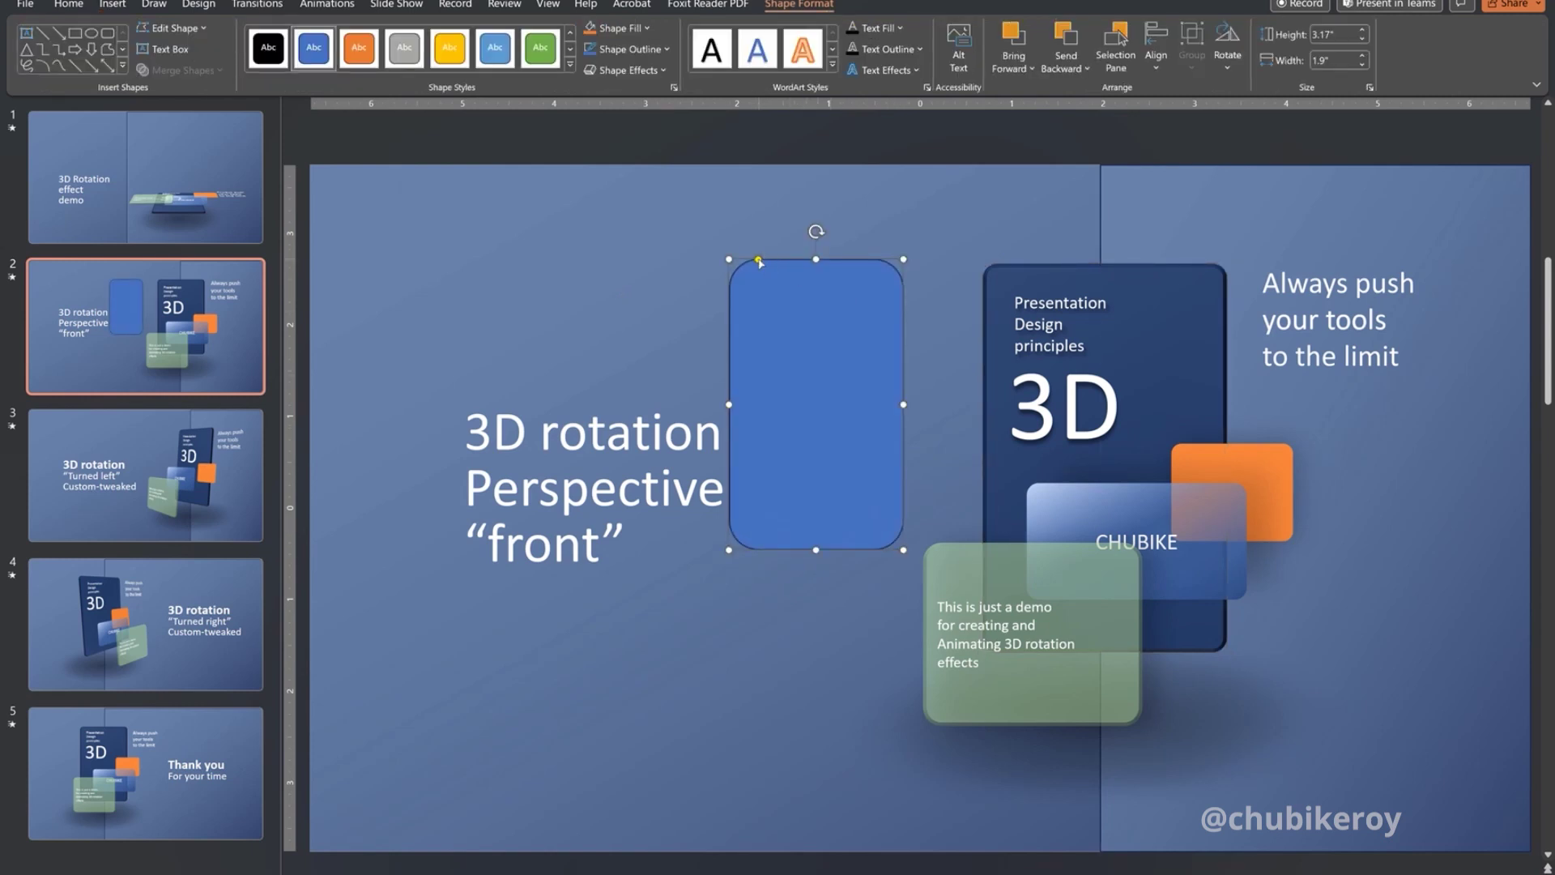
drag(759, 261, 745, 260)
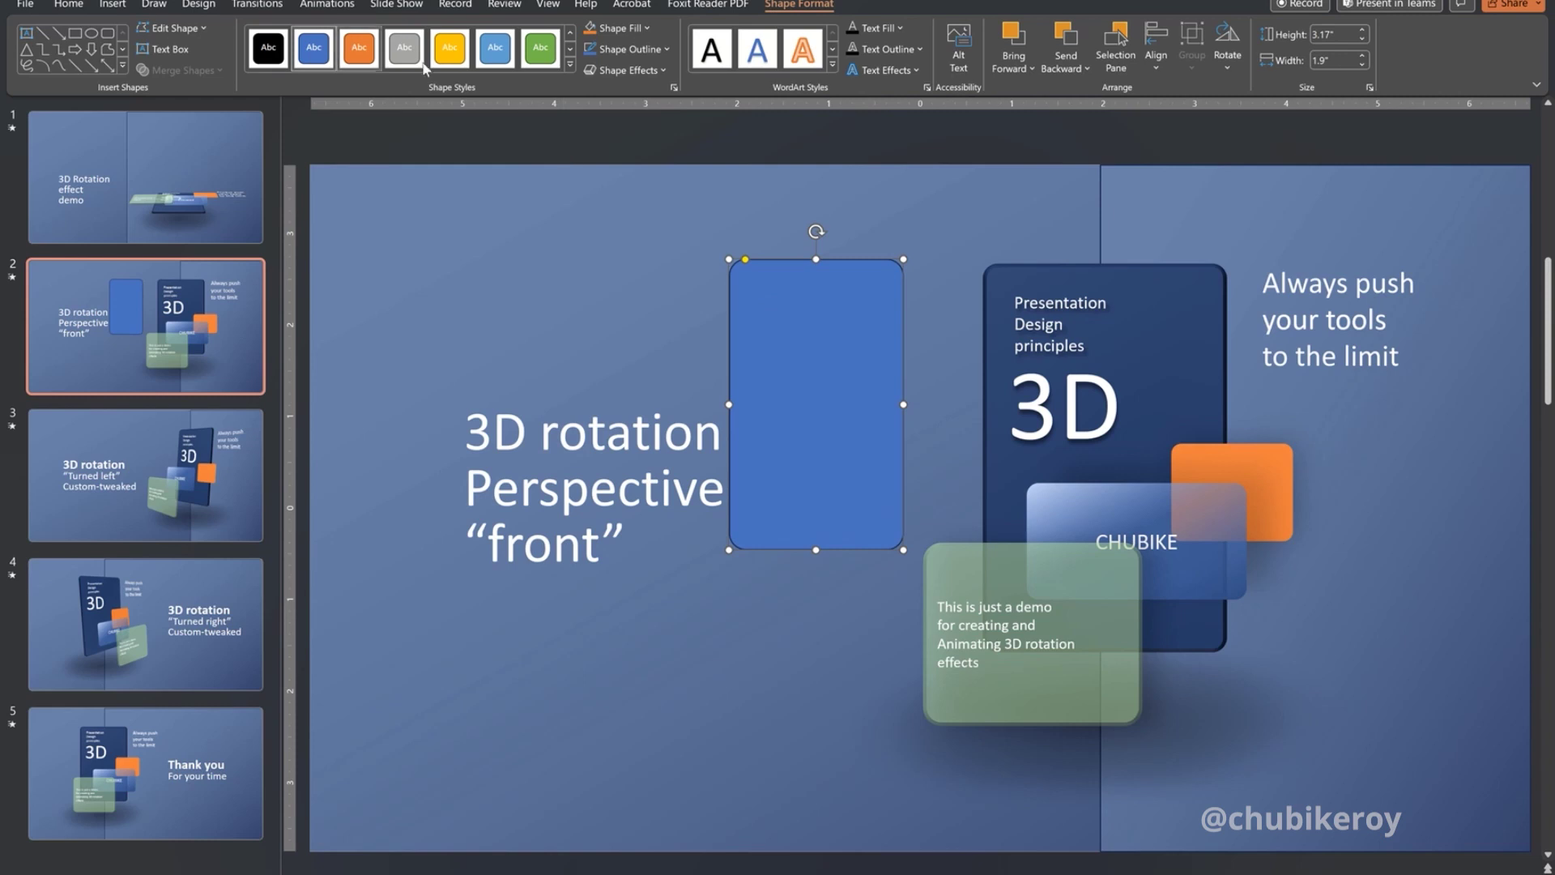
- Remove the rectangle's outline, fill it dark navy, and nudge it slightly right and down
click(666, 49)
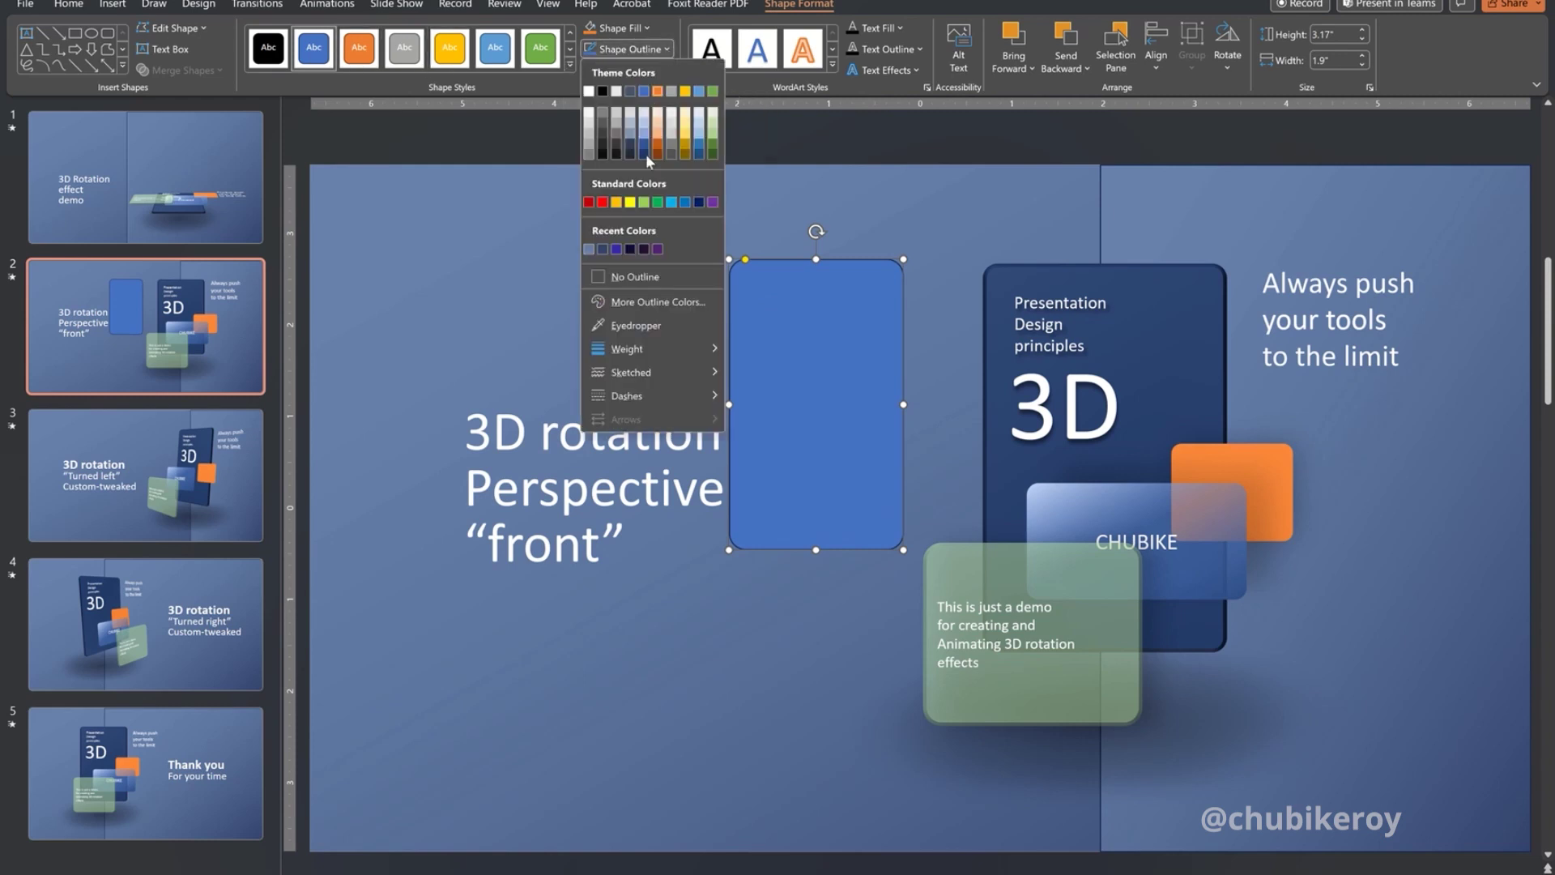
click(634, 277)
click(880, 255)
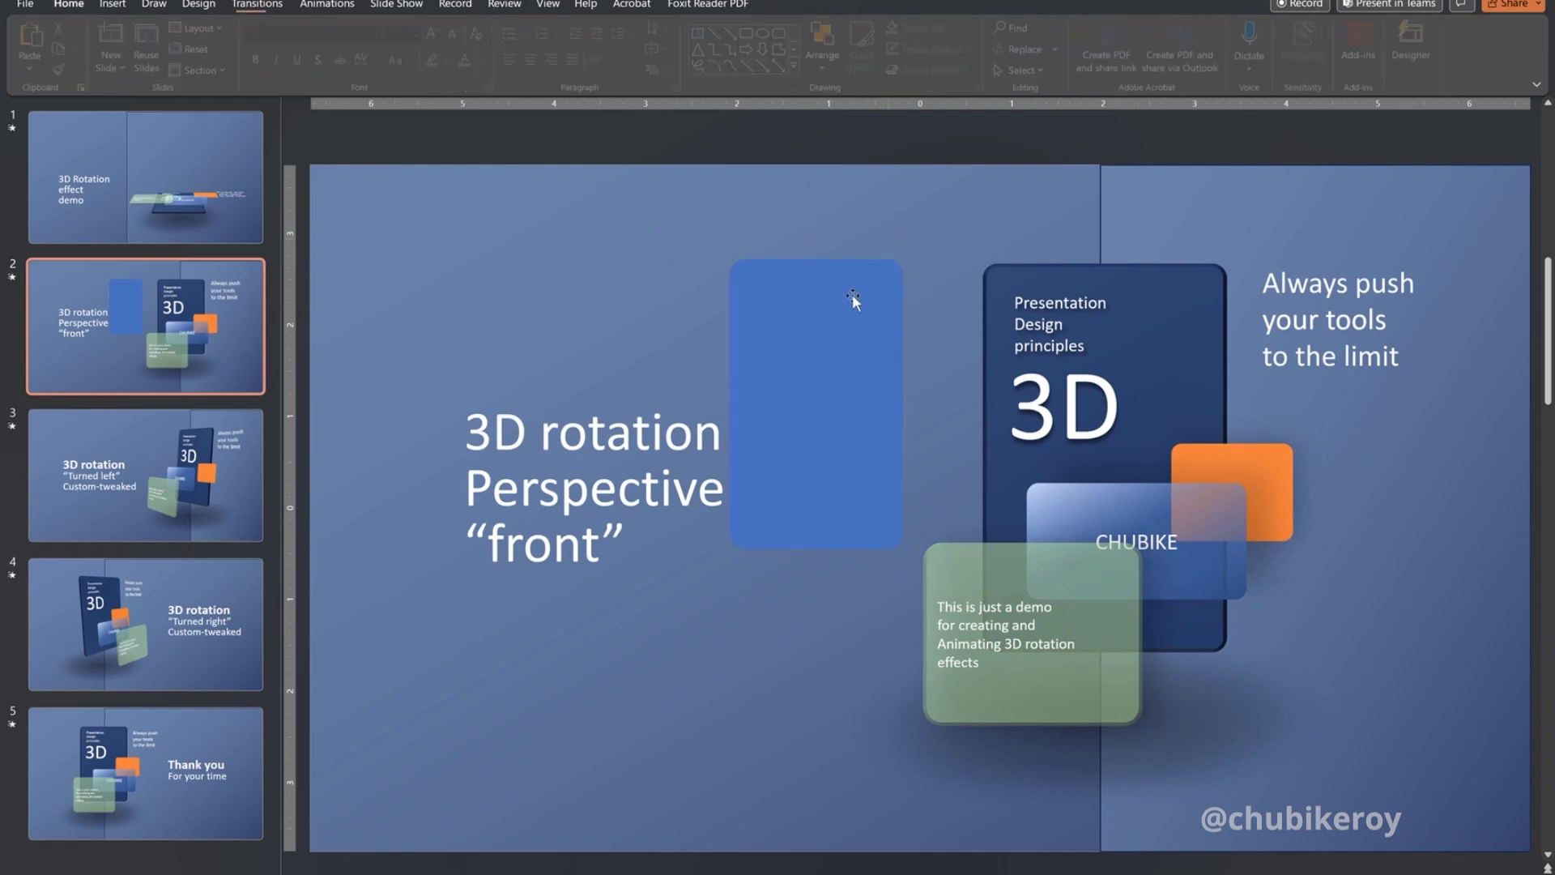
click(852, 294)
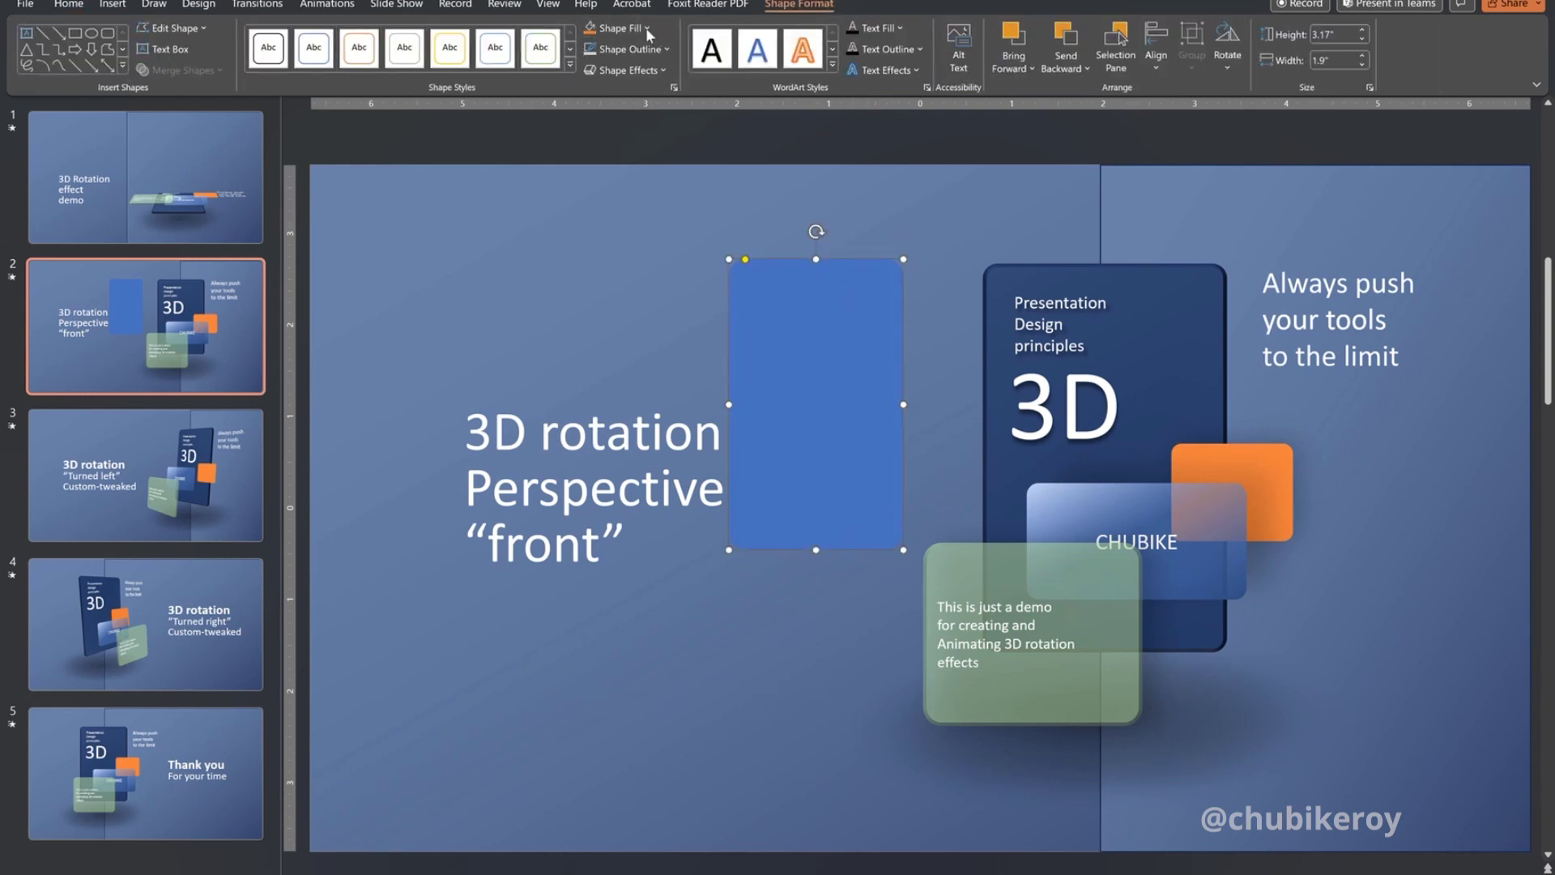
click(646, 28)
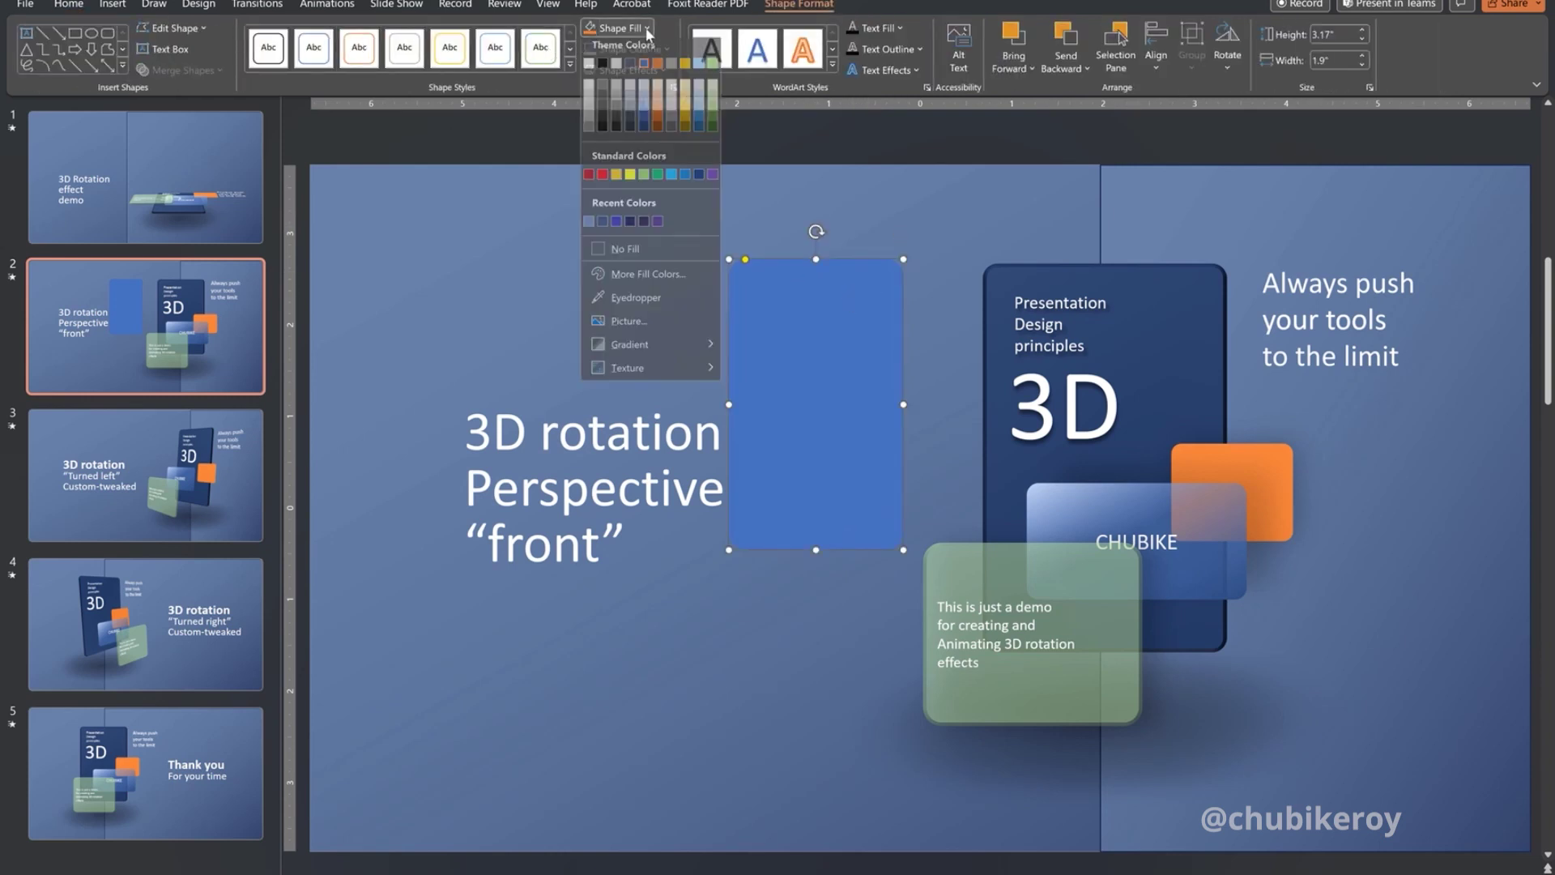
click(645, 131)
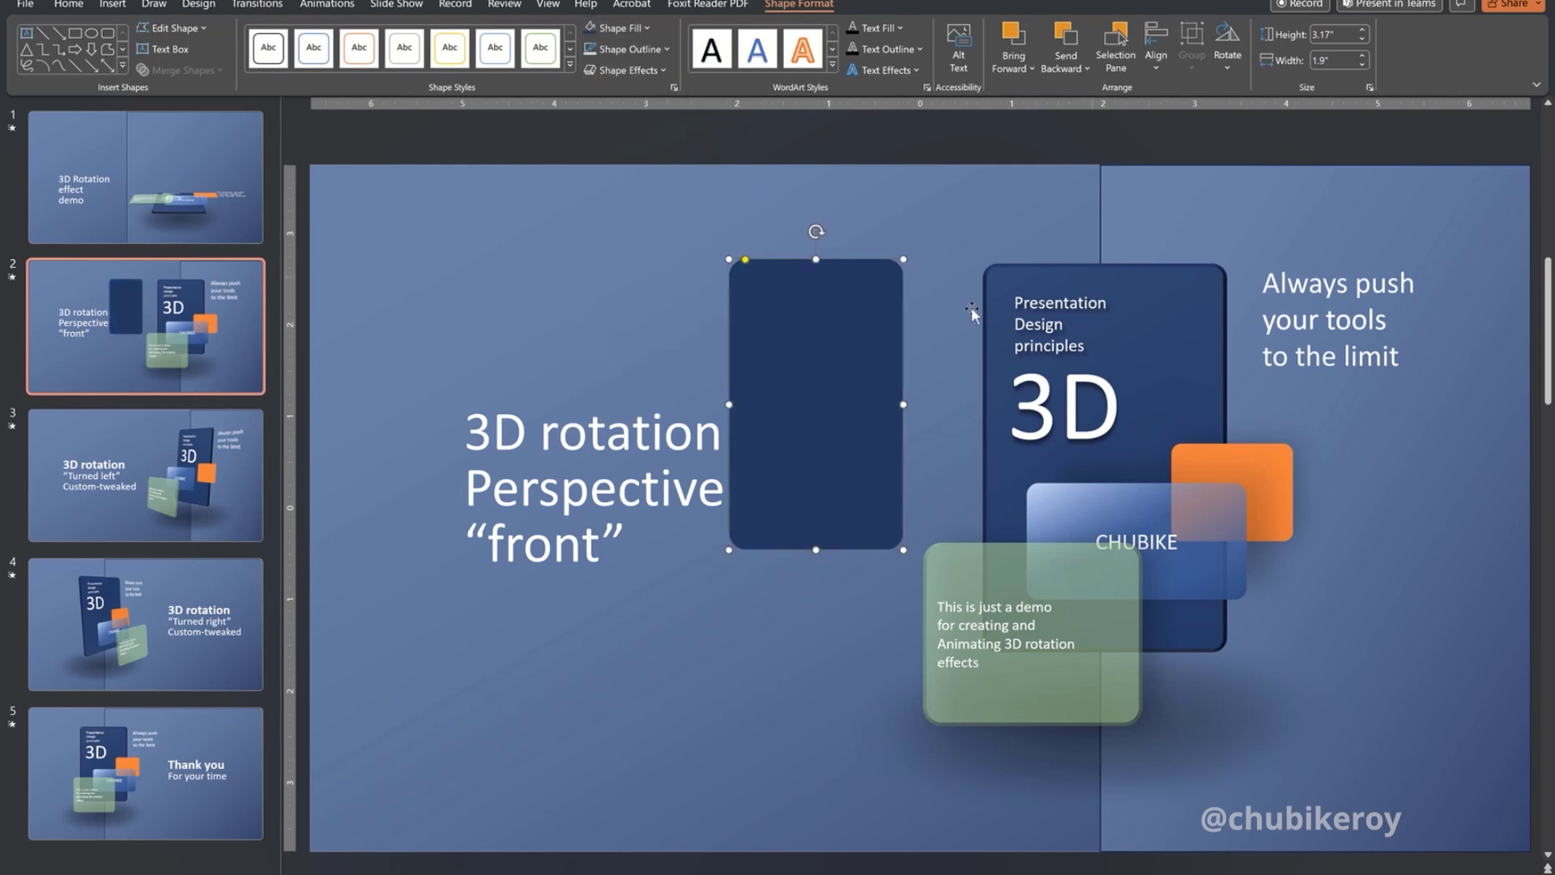
click(910, 231)
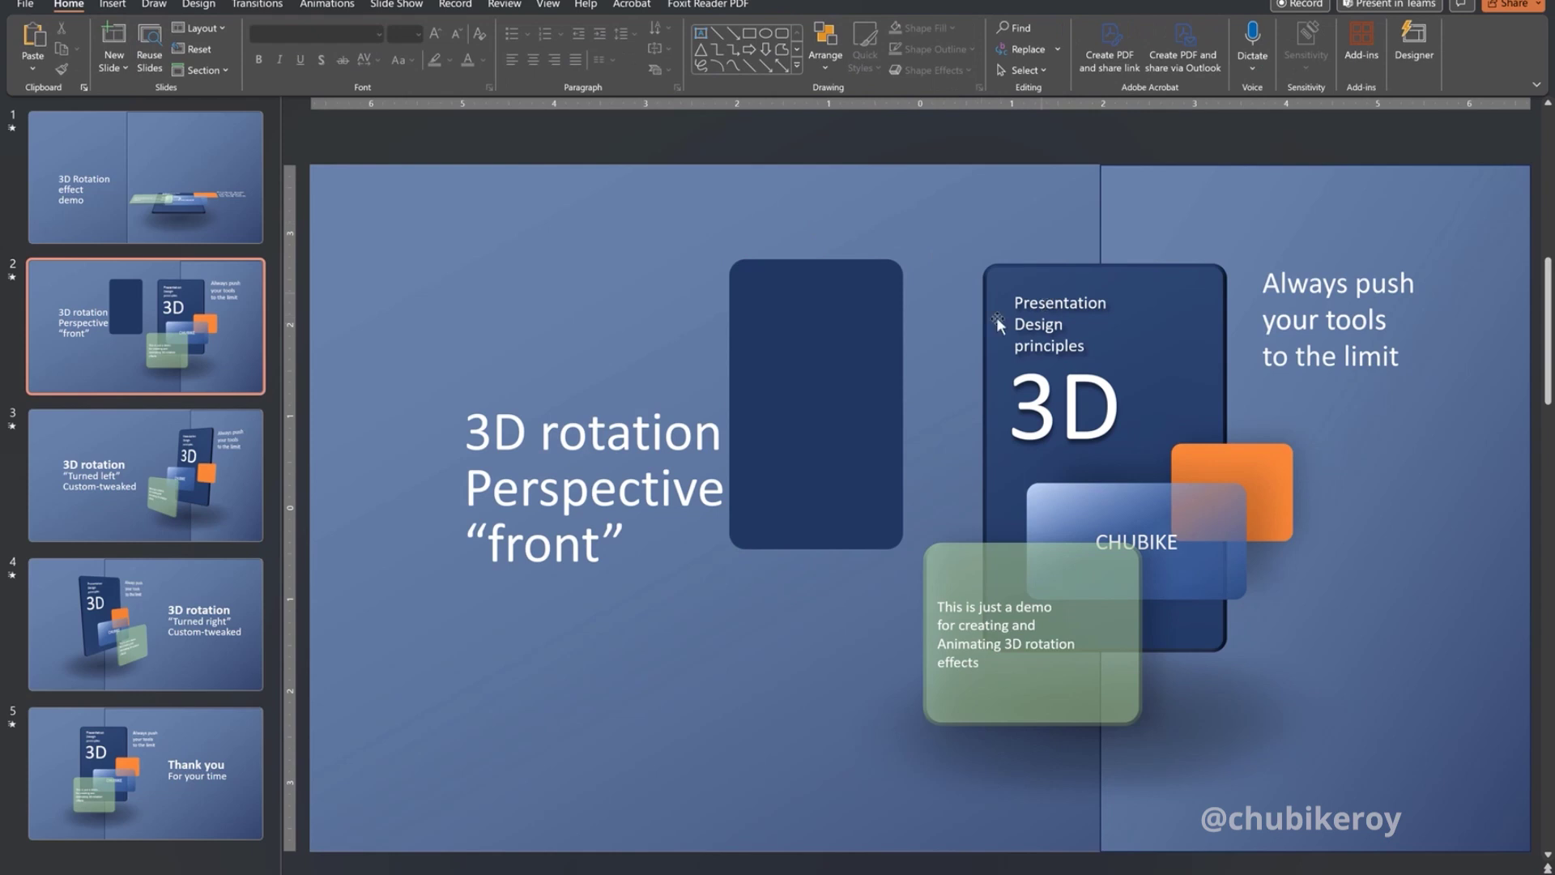
click(838, 296)
drag(837, 294, 843, 299)
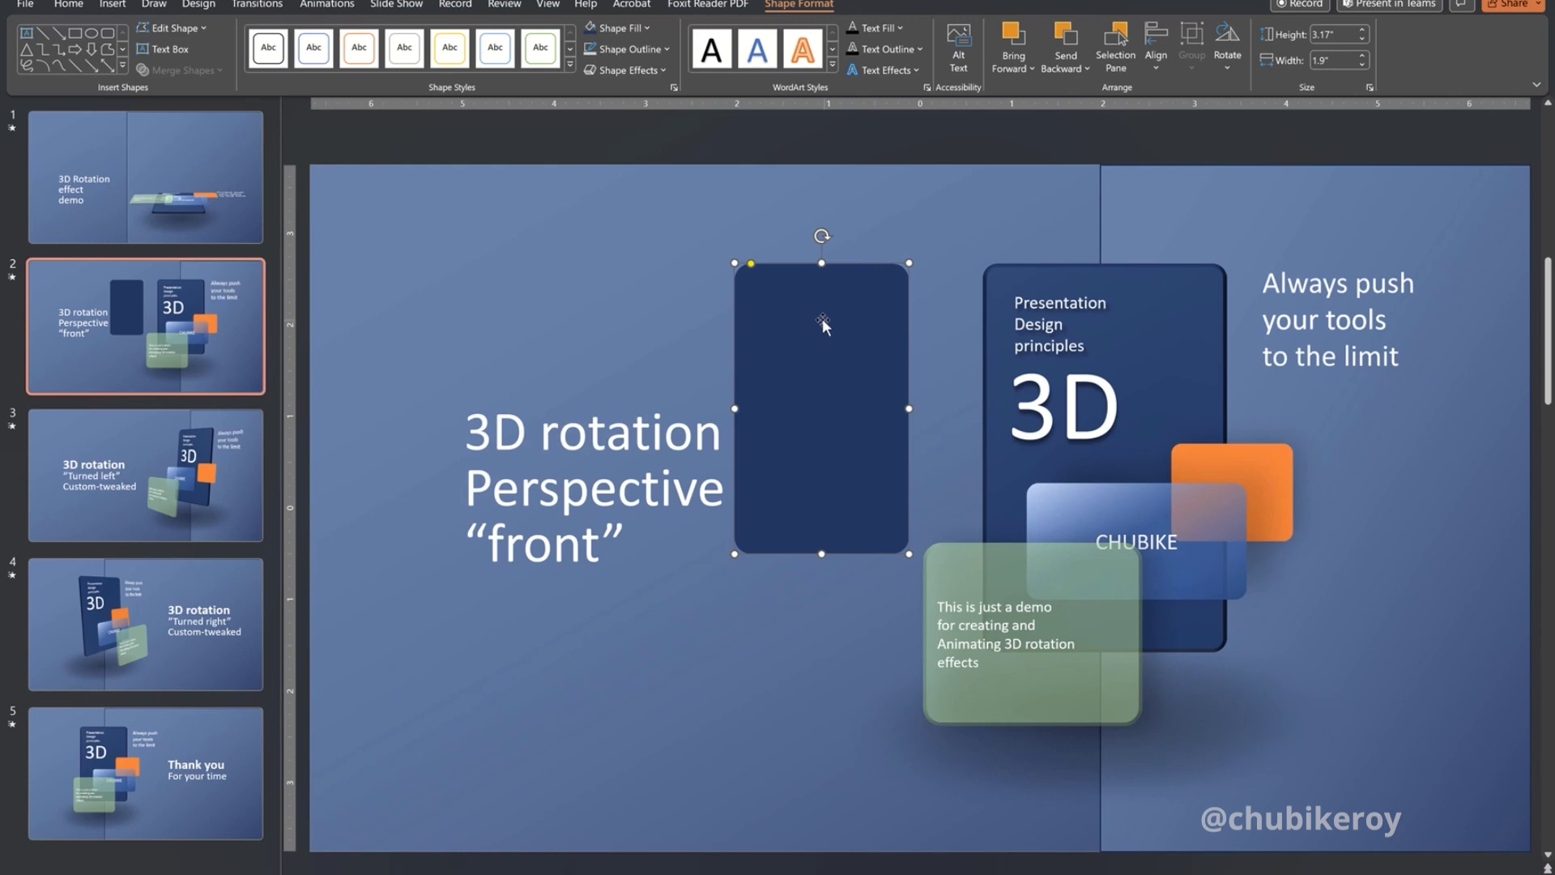
- Give the rectangle the first bevel style from Shape Effects
click(665, 72)
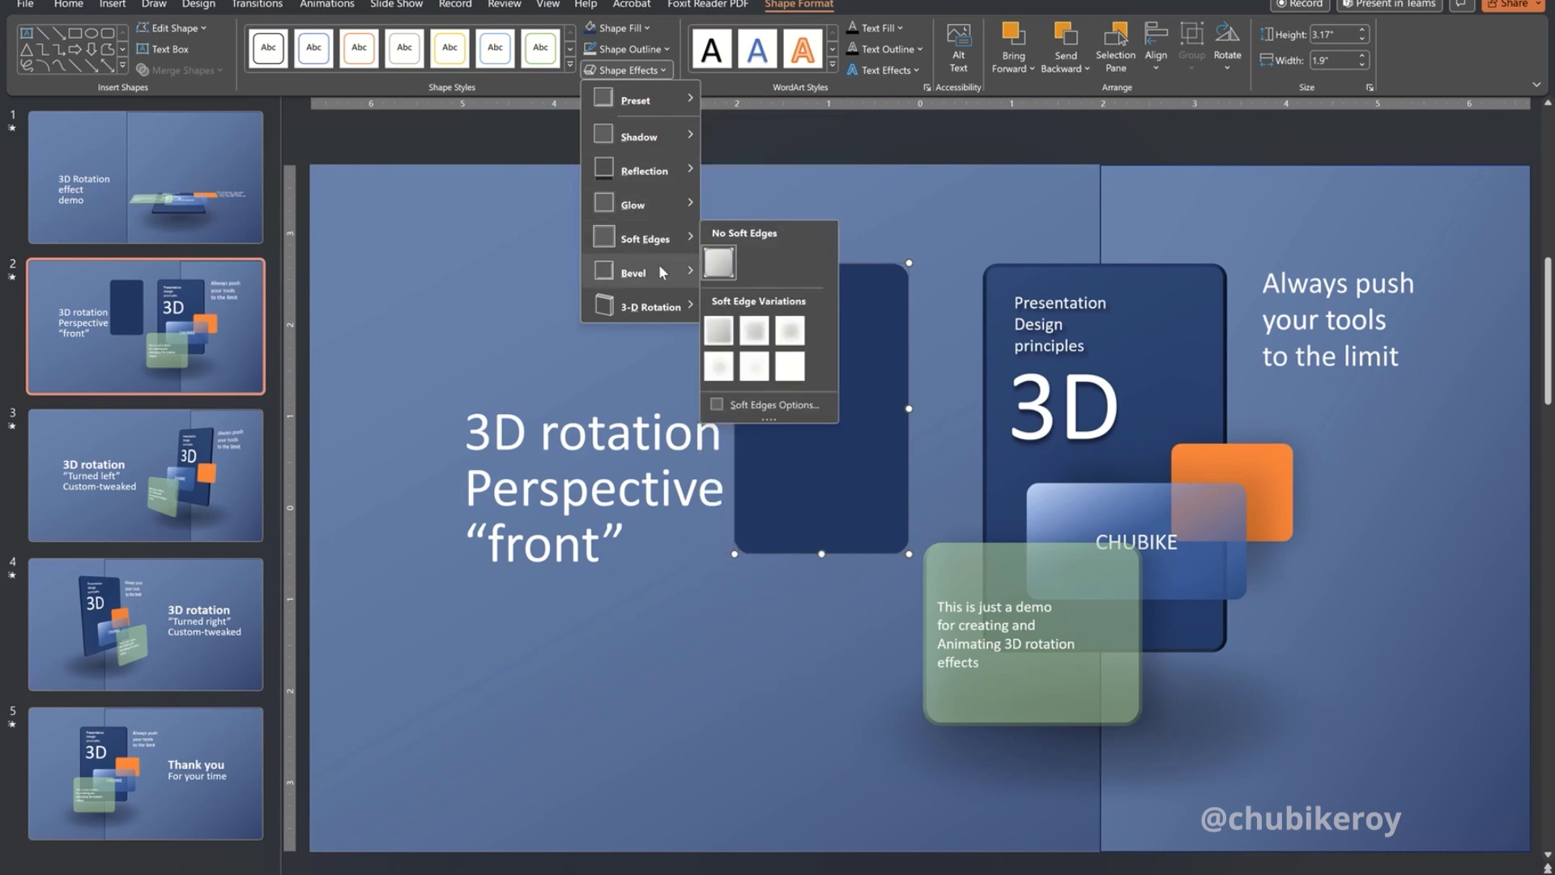
mouse_move(661, 271)
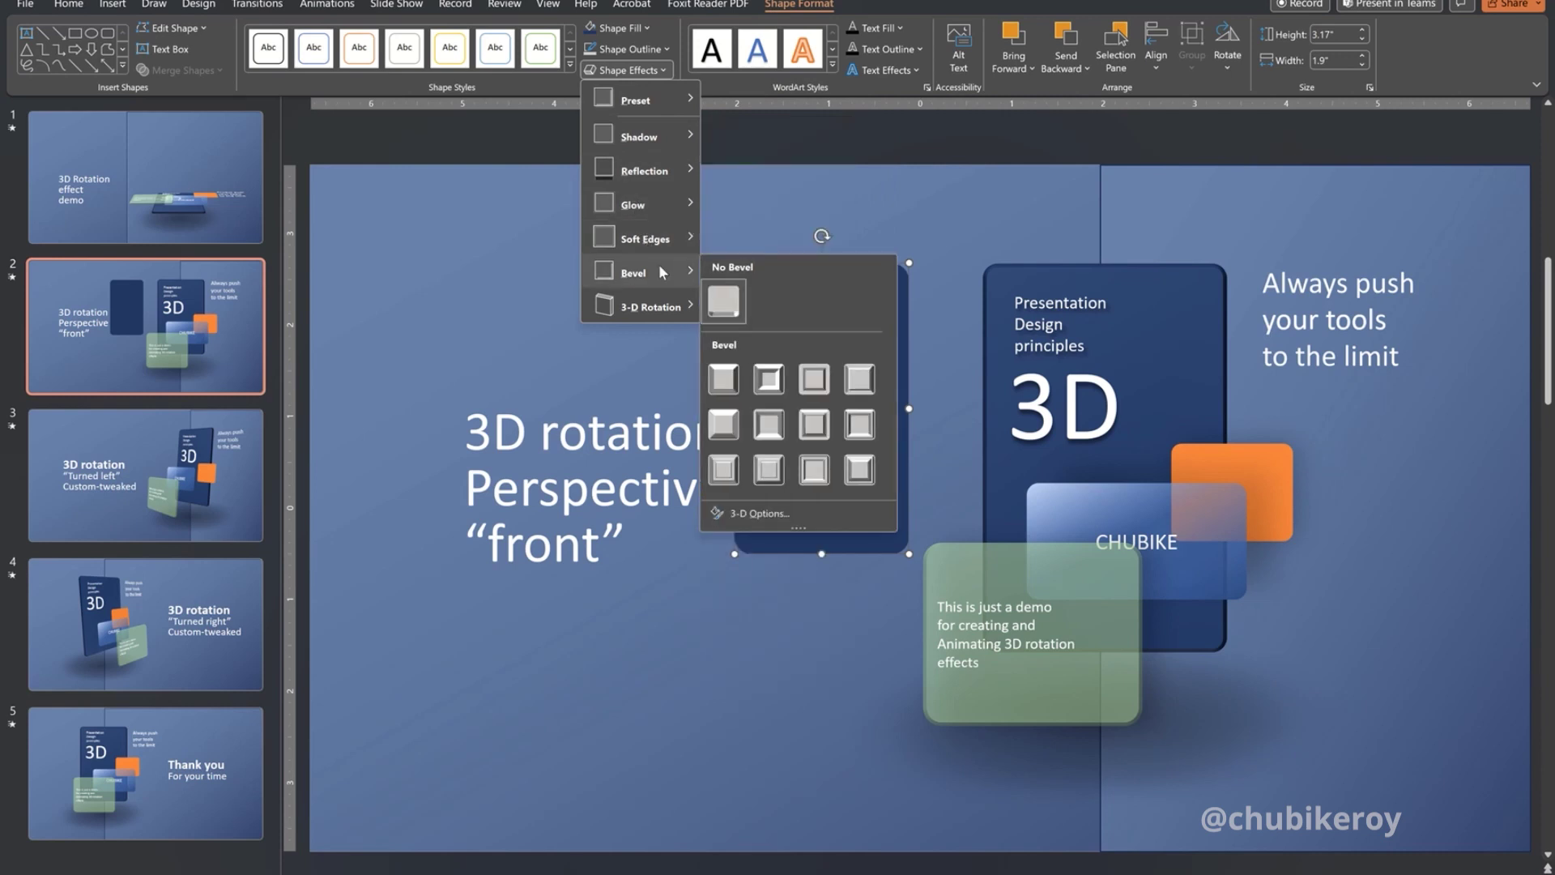
click(723, 379)
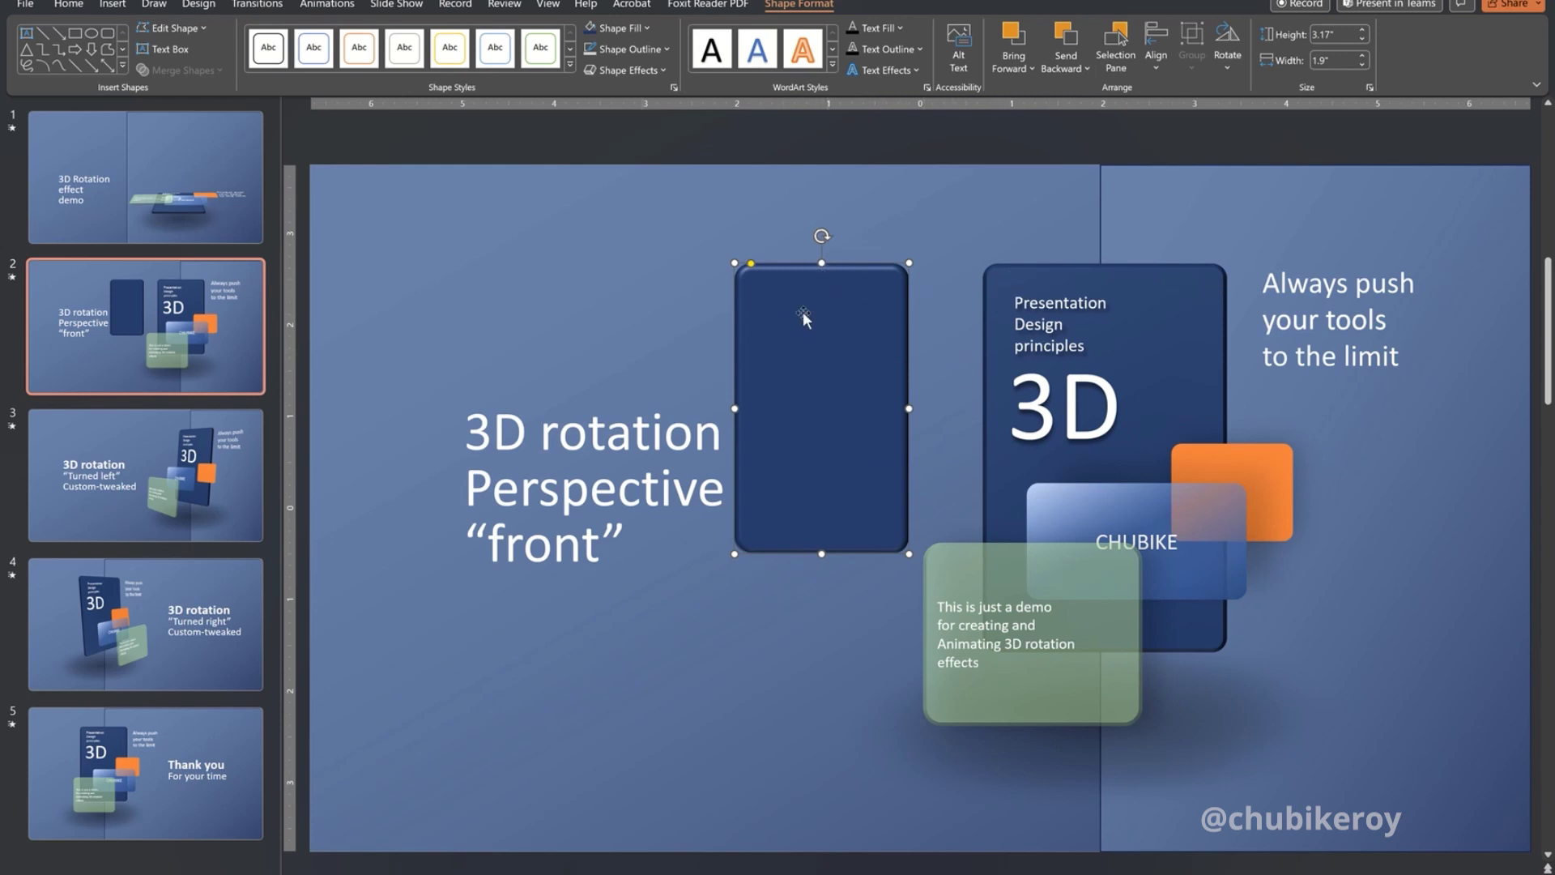
- Show the rectangle's full 3-D Options in the Format Shape pane
click(662, 70)
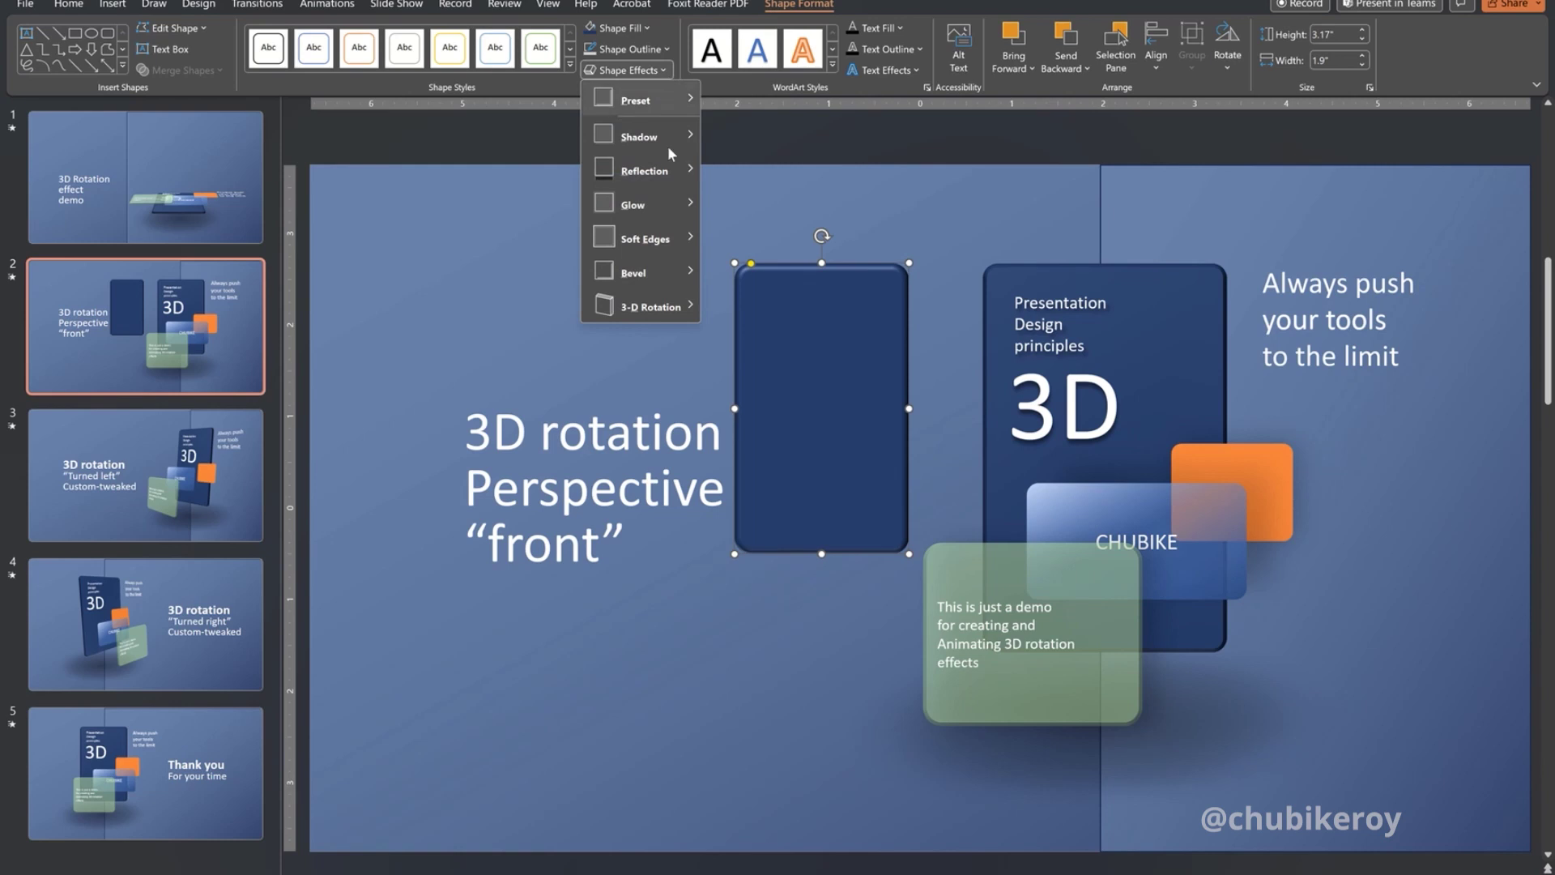
mouse_move(697, 278)
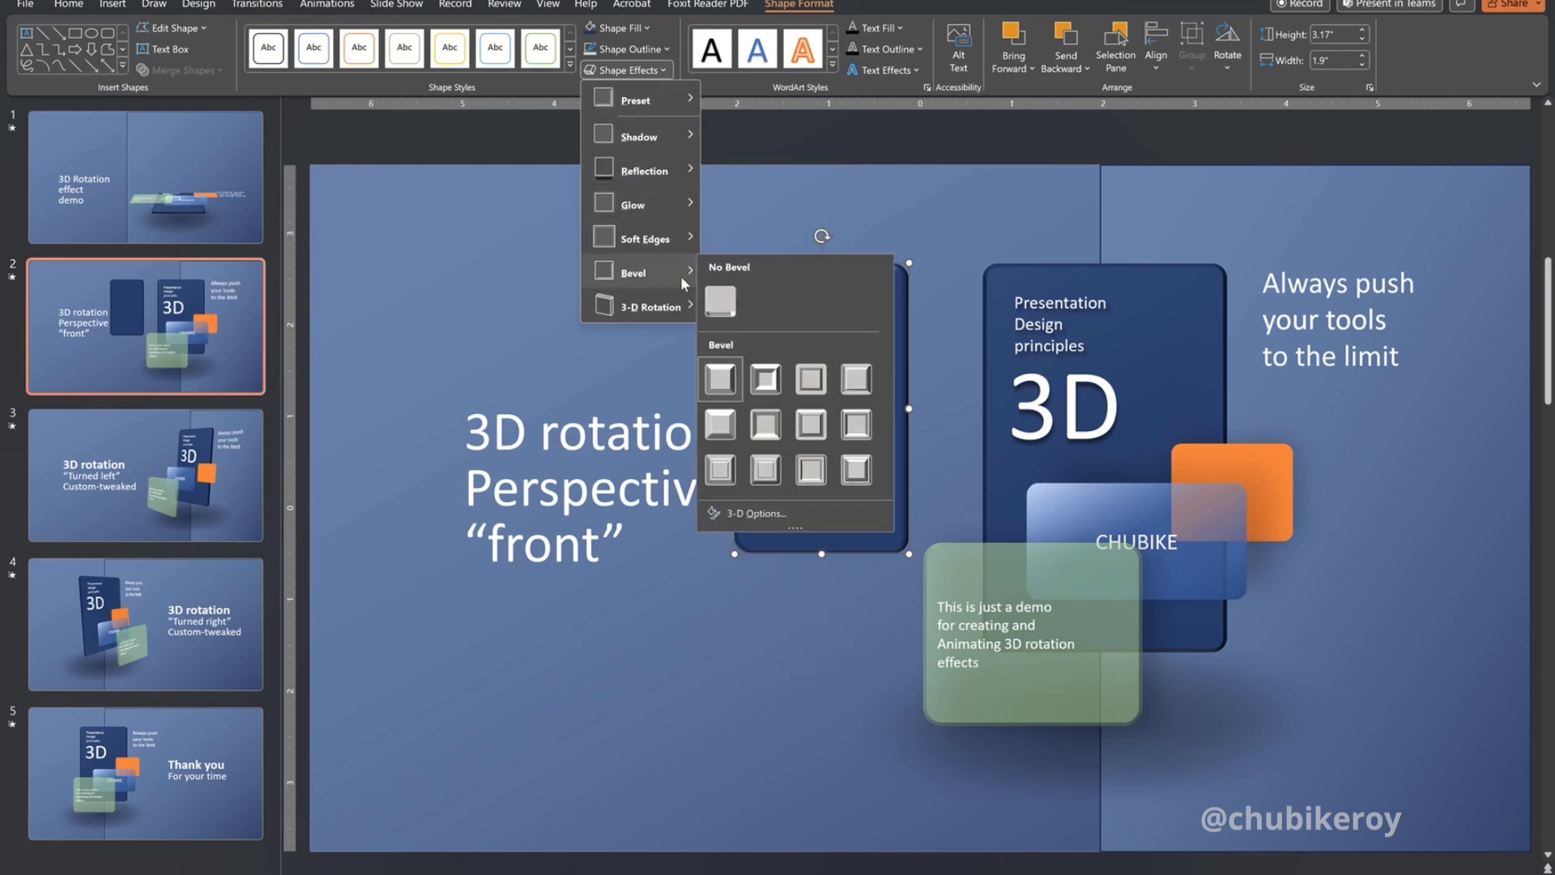
click(755, 513)
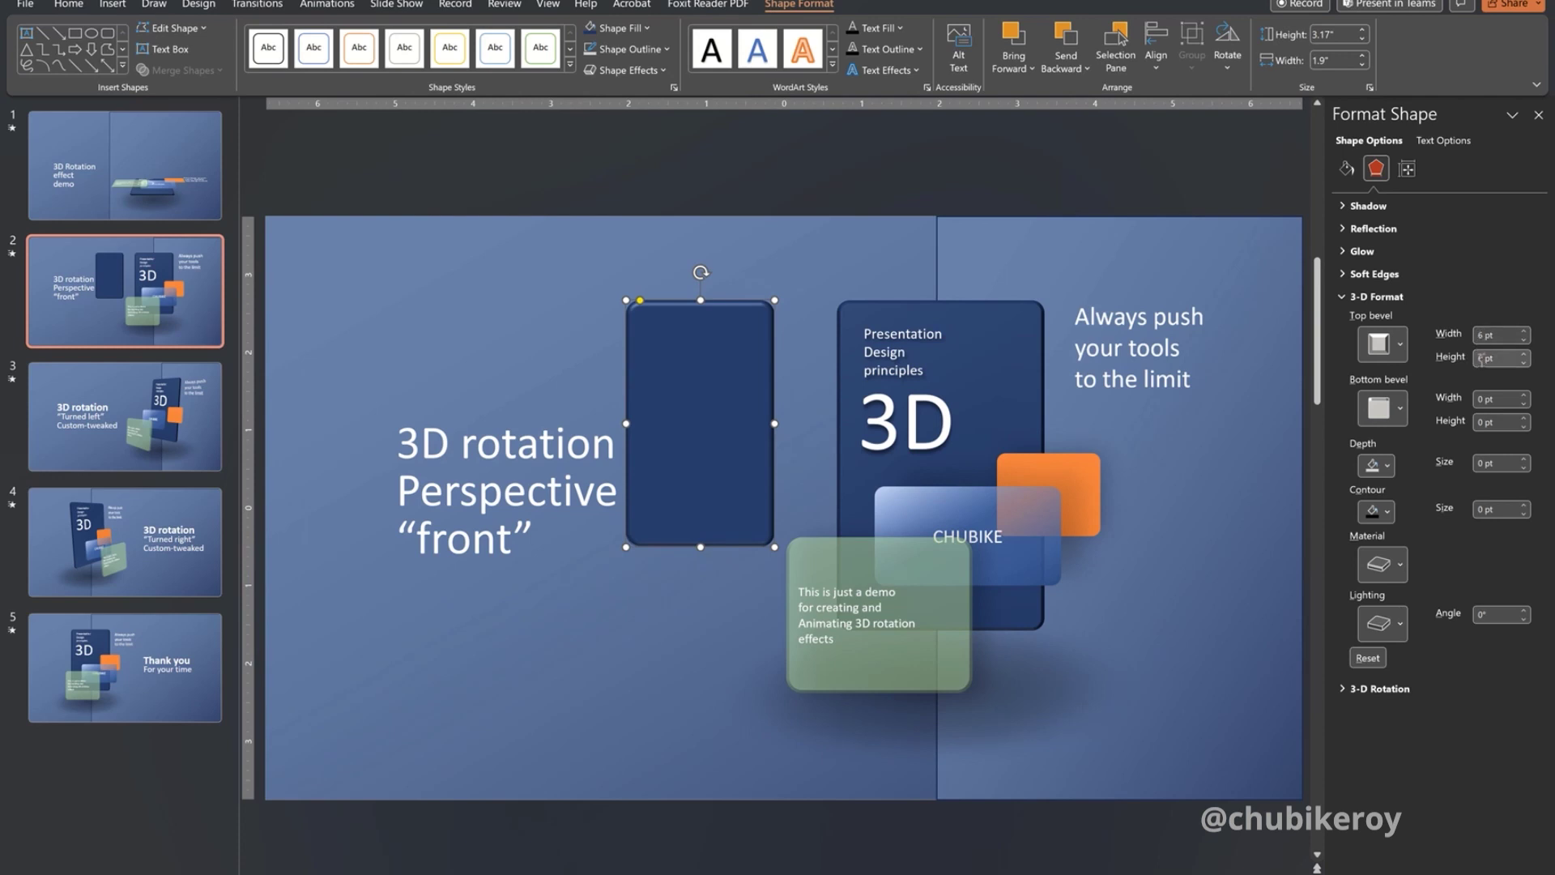
- Check the 3D card's top bevel and apply a bevel preset to the rectangle
click(1524, 331)
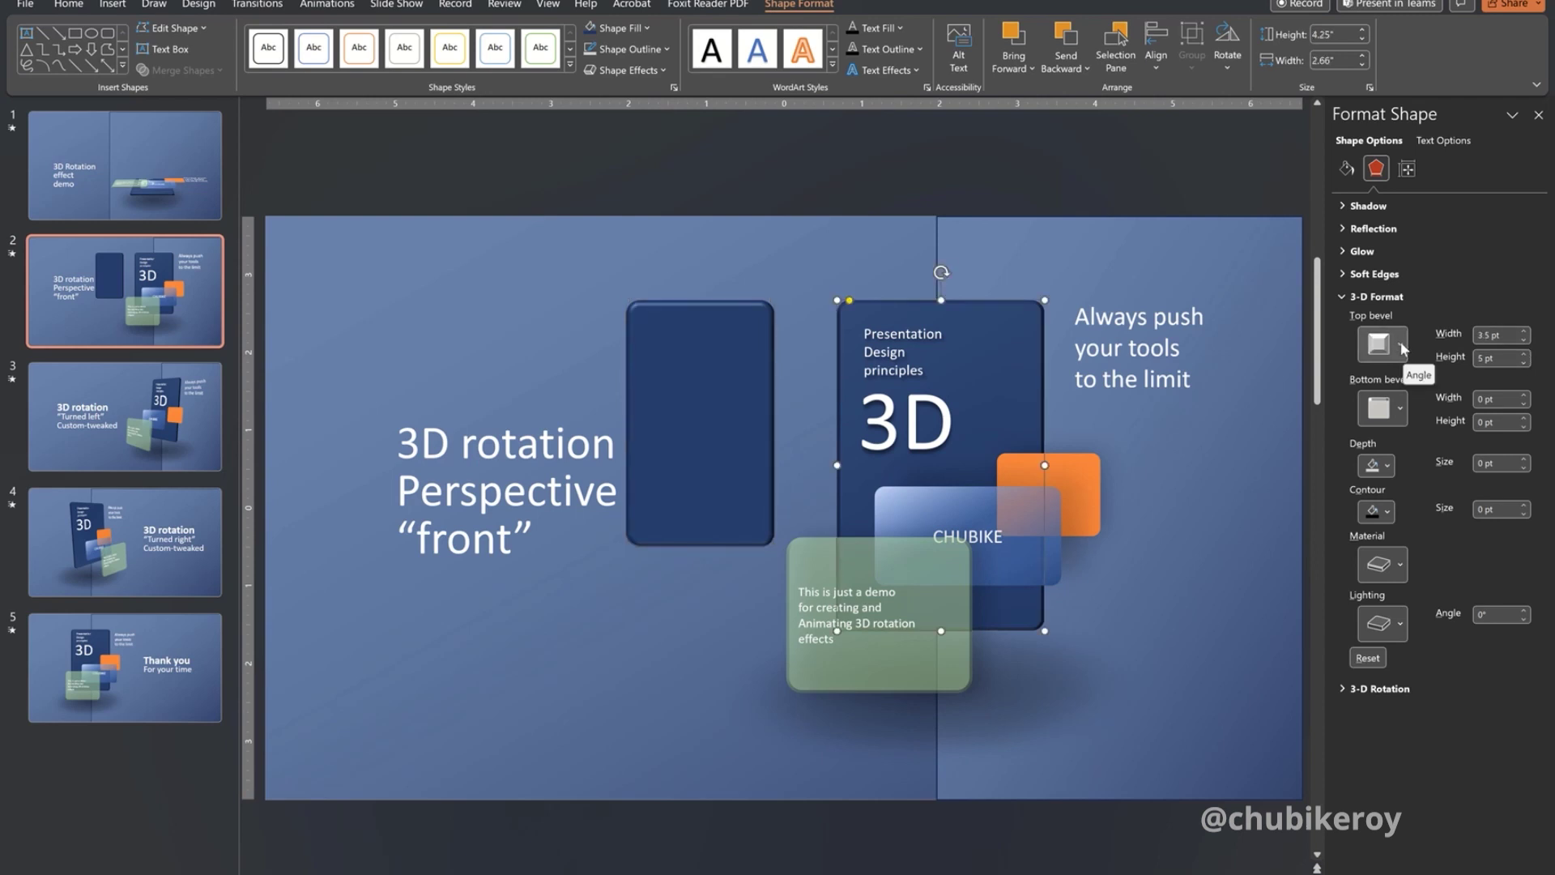
click(1402, 347)
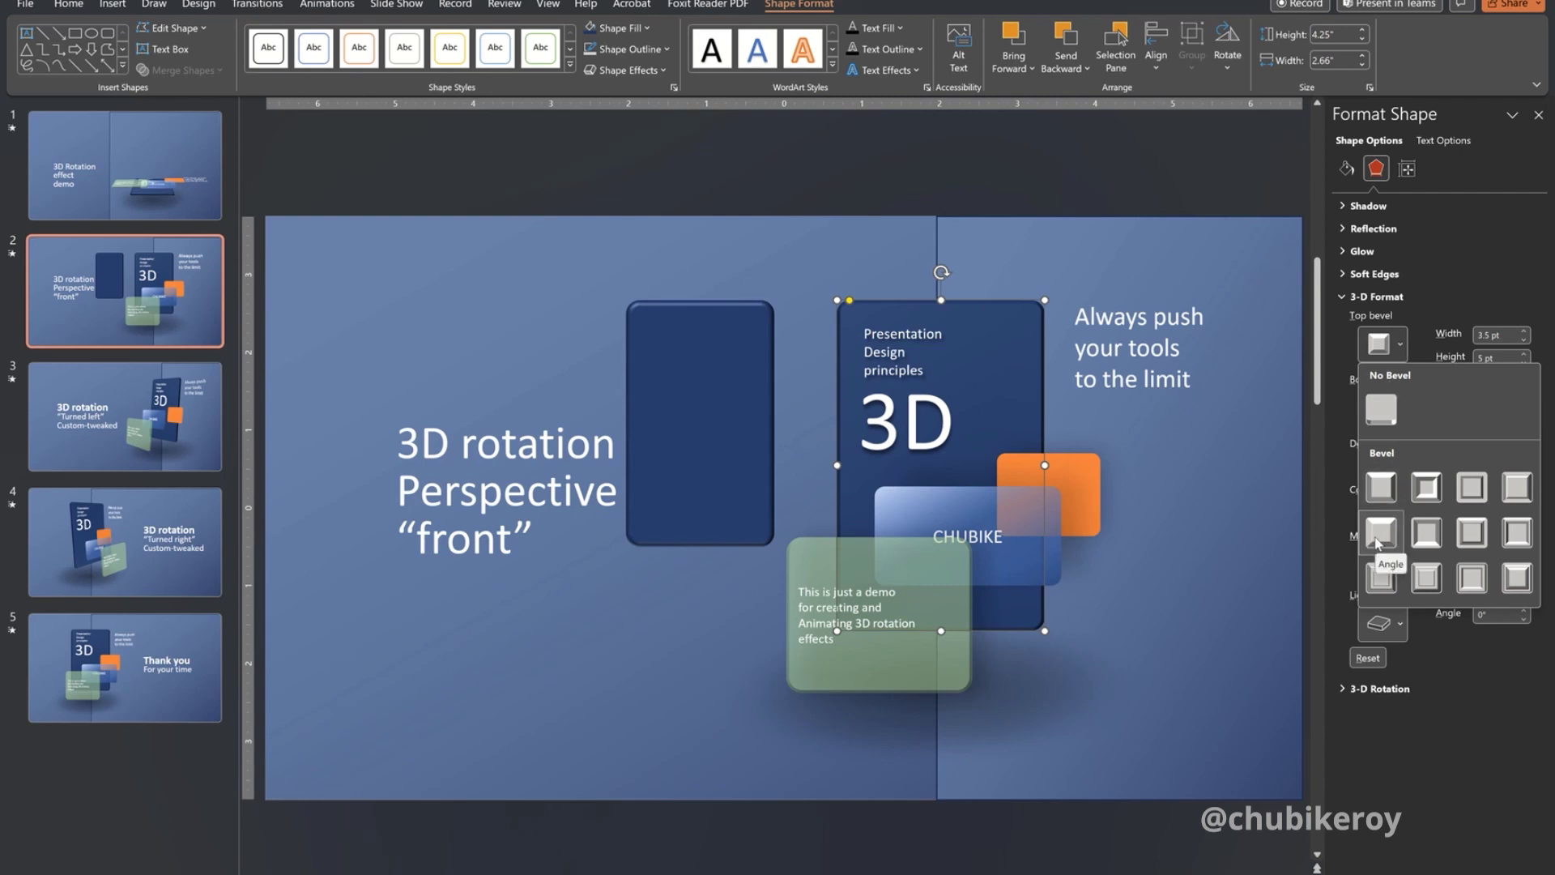
click(702, 313)
click(709, 304)
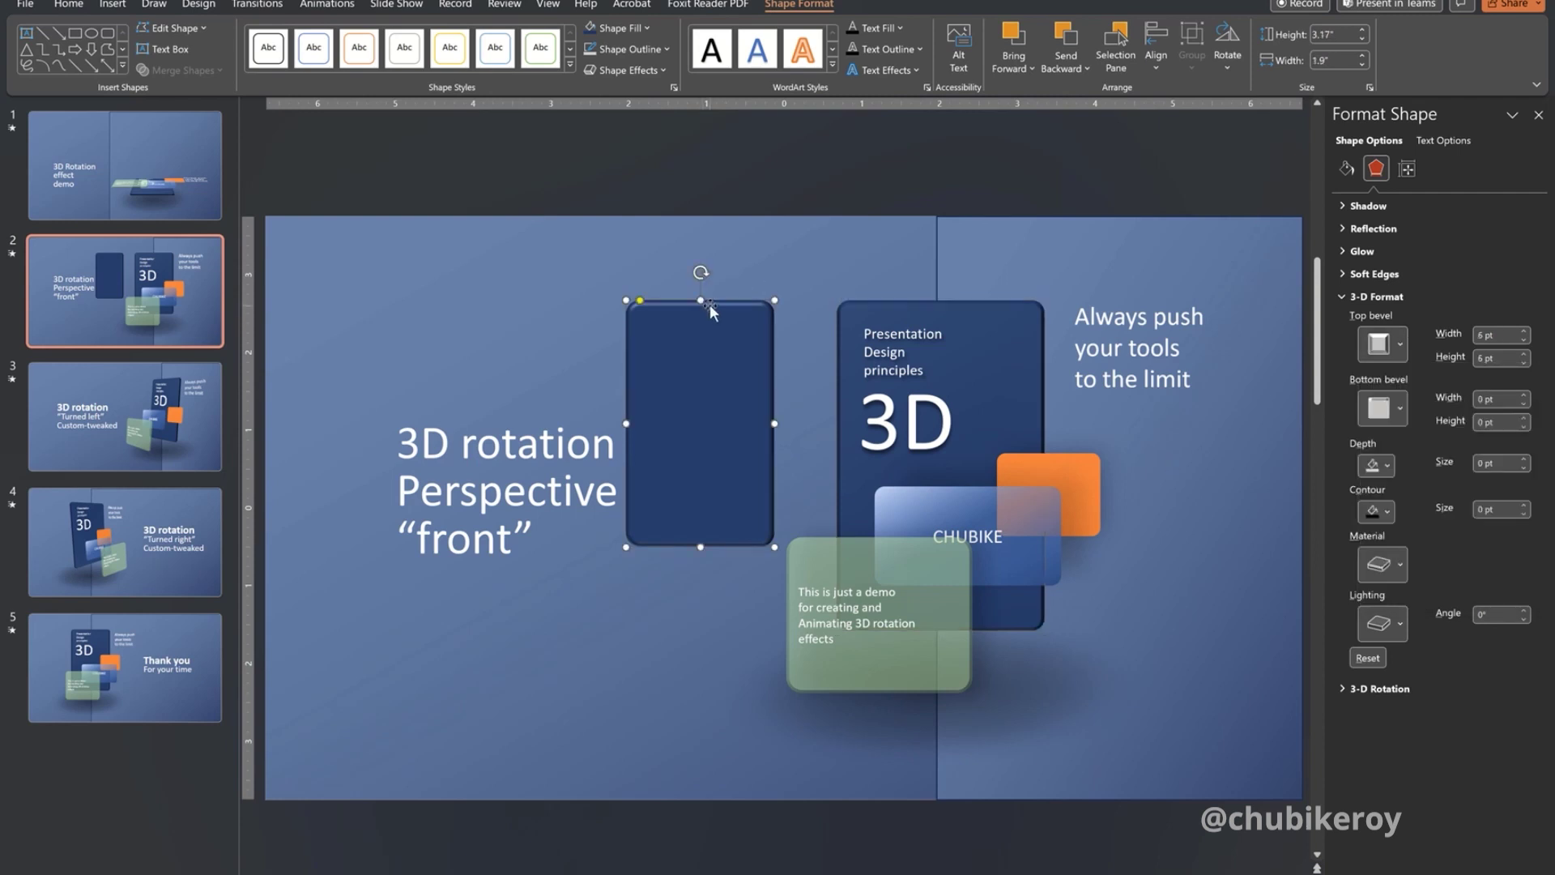
click(1401, 344)
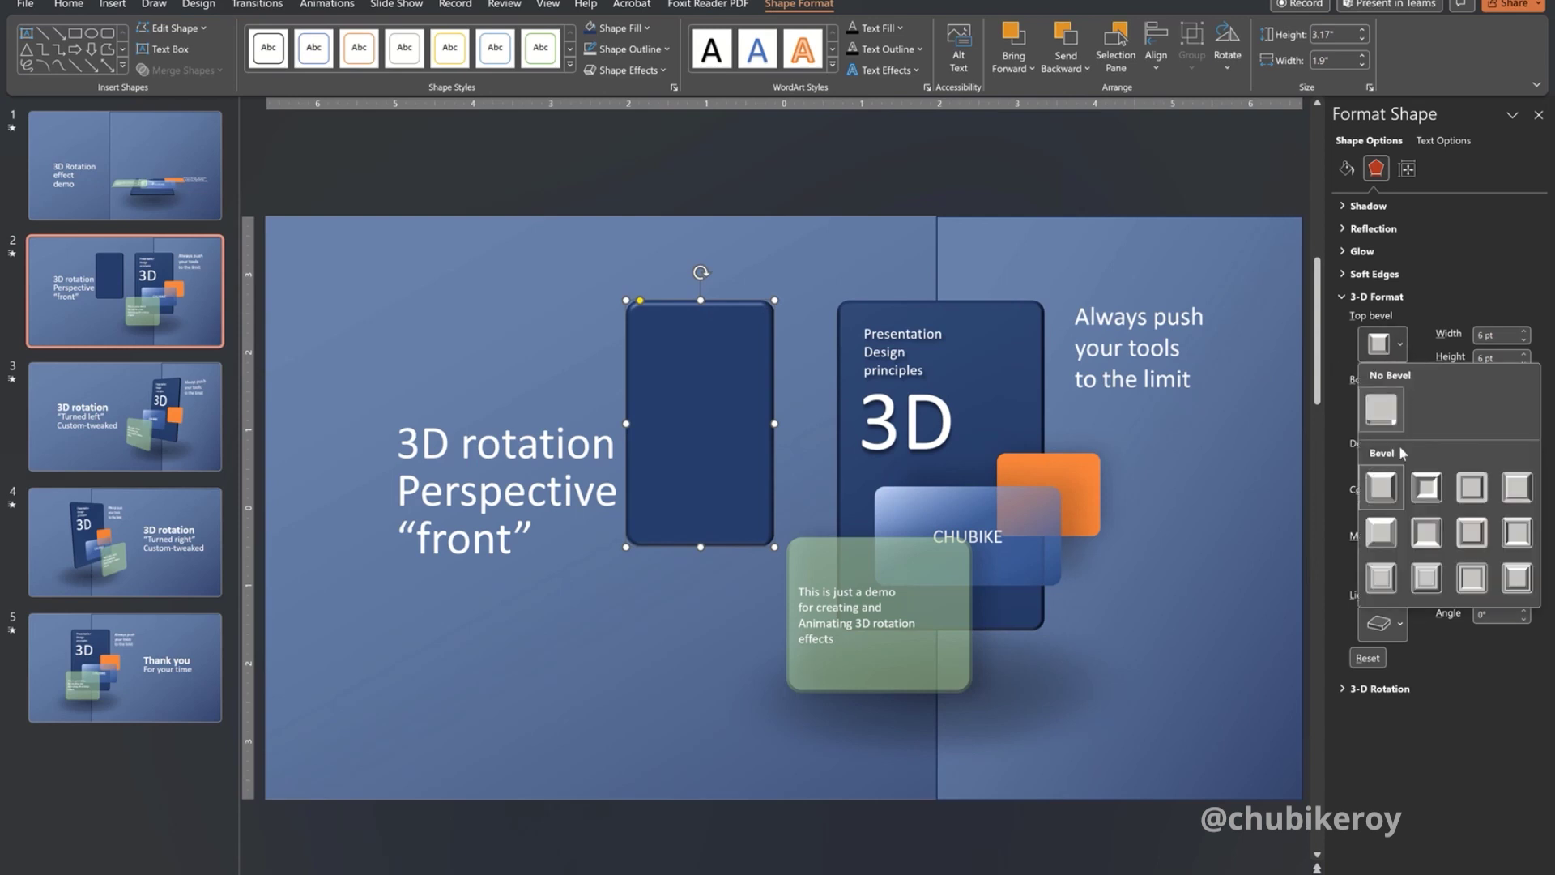
click(1372, 532)
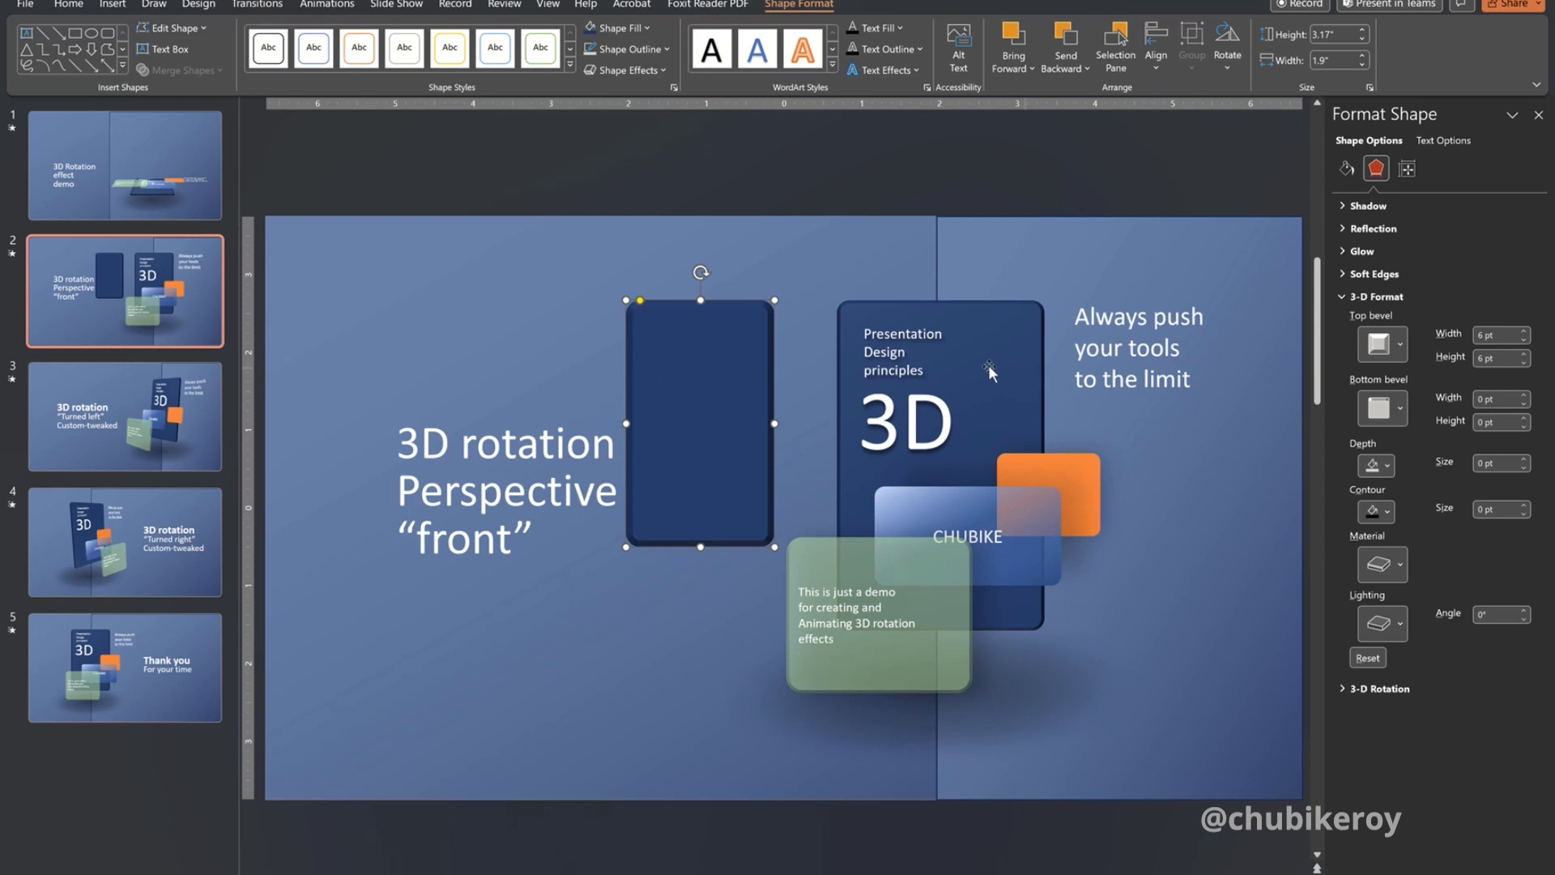
click(1009, 308)
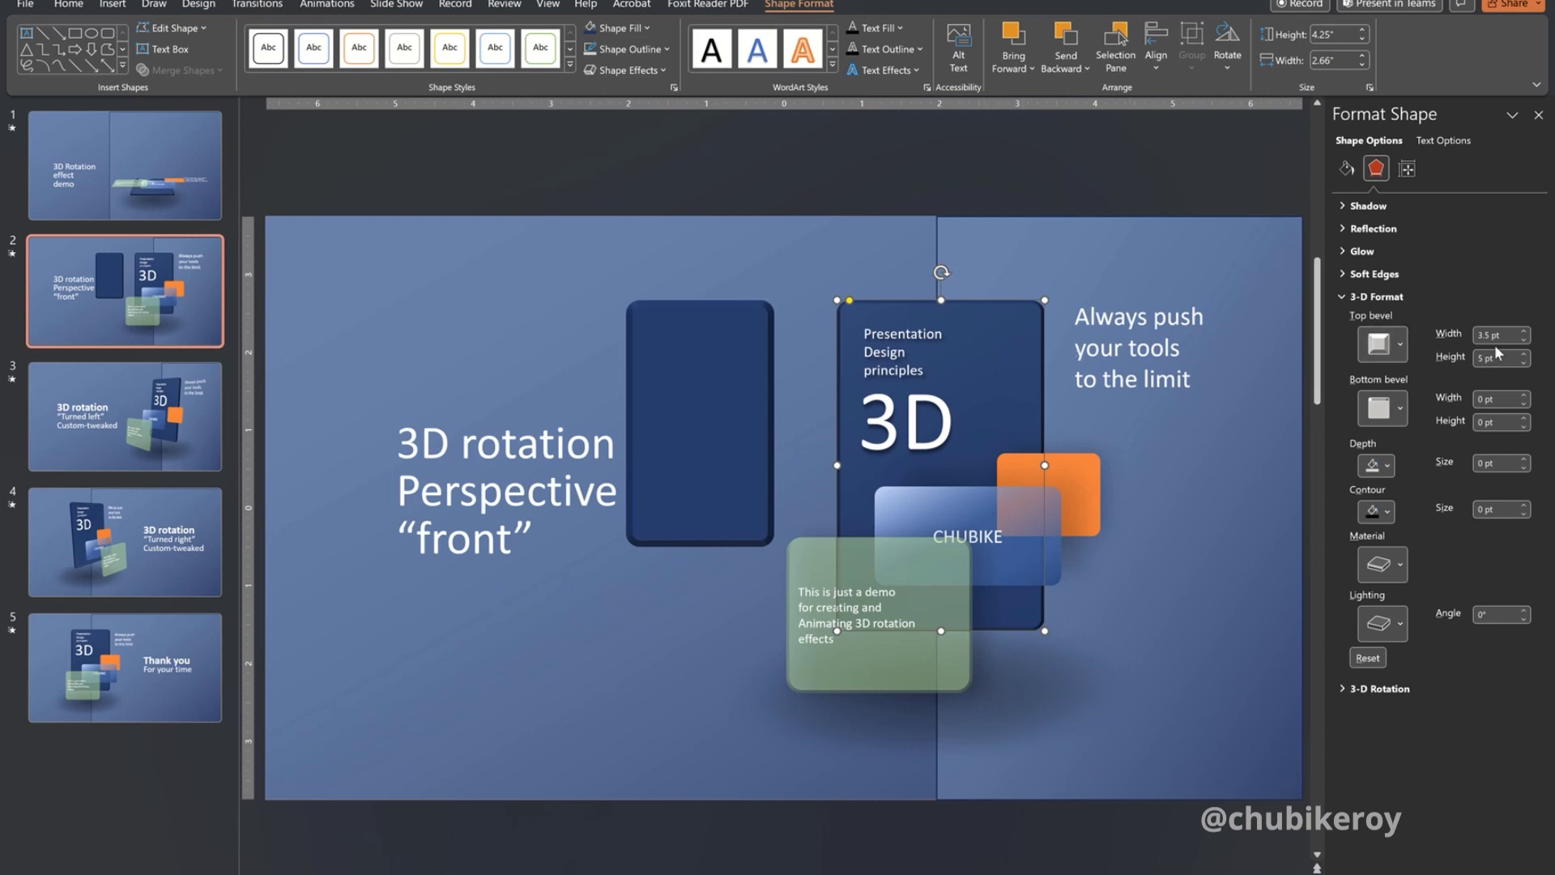
click(696, 308)
- Set the rectangle's top bevel to 3.5 pt width and 5 pt height, and shift it right
click(1523, 339)
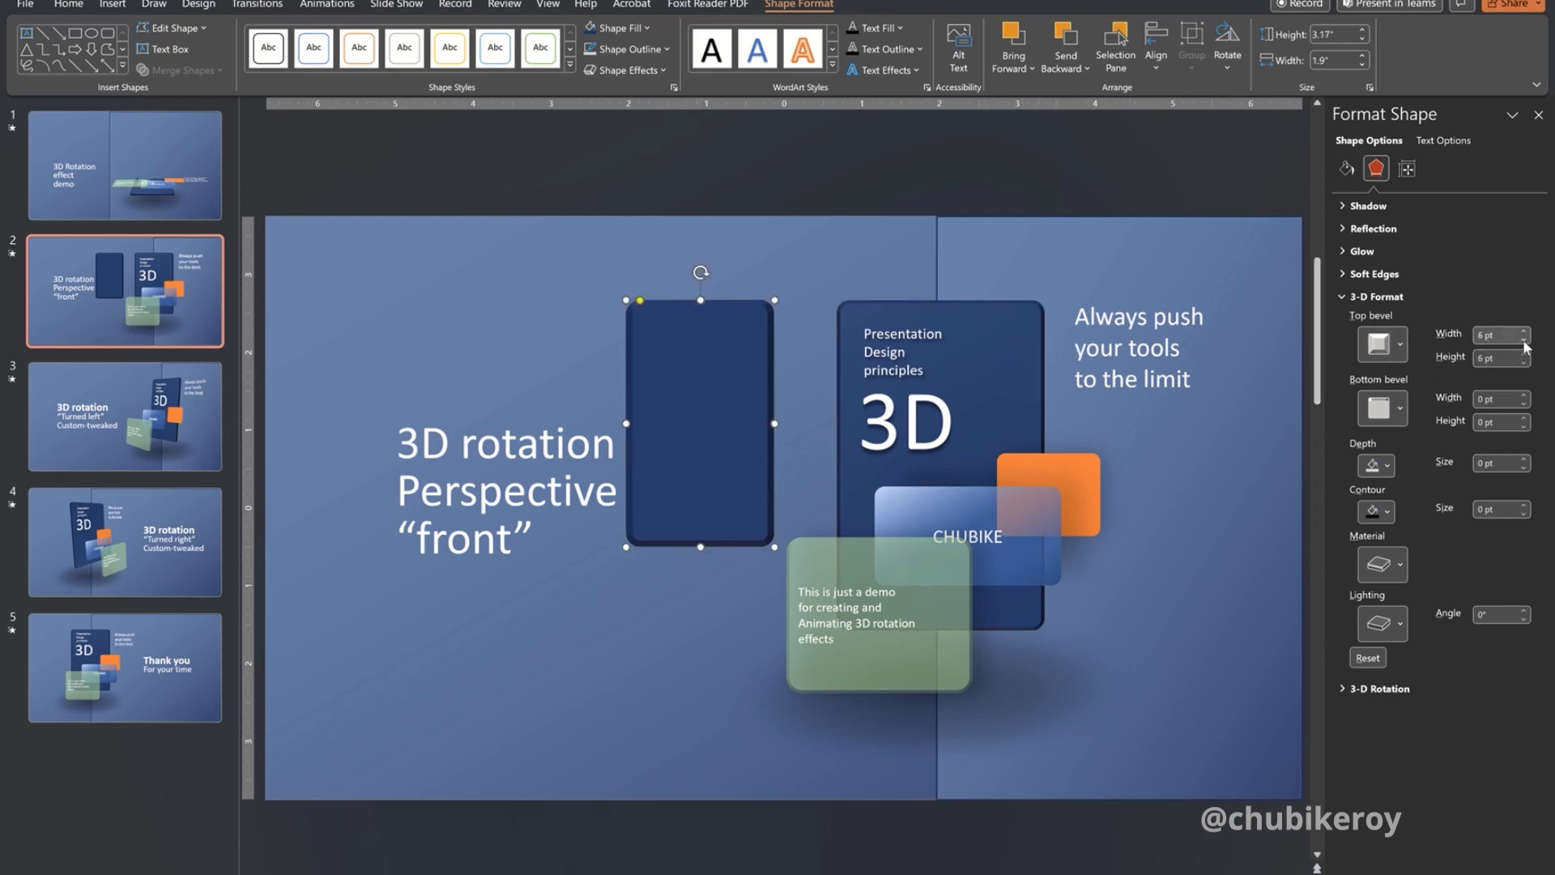
click(1524, 340)
click(1524, 339)
click(1523, 339)
click(1523, 339)
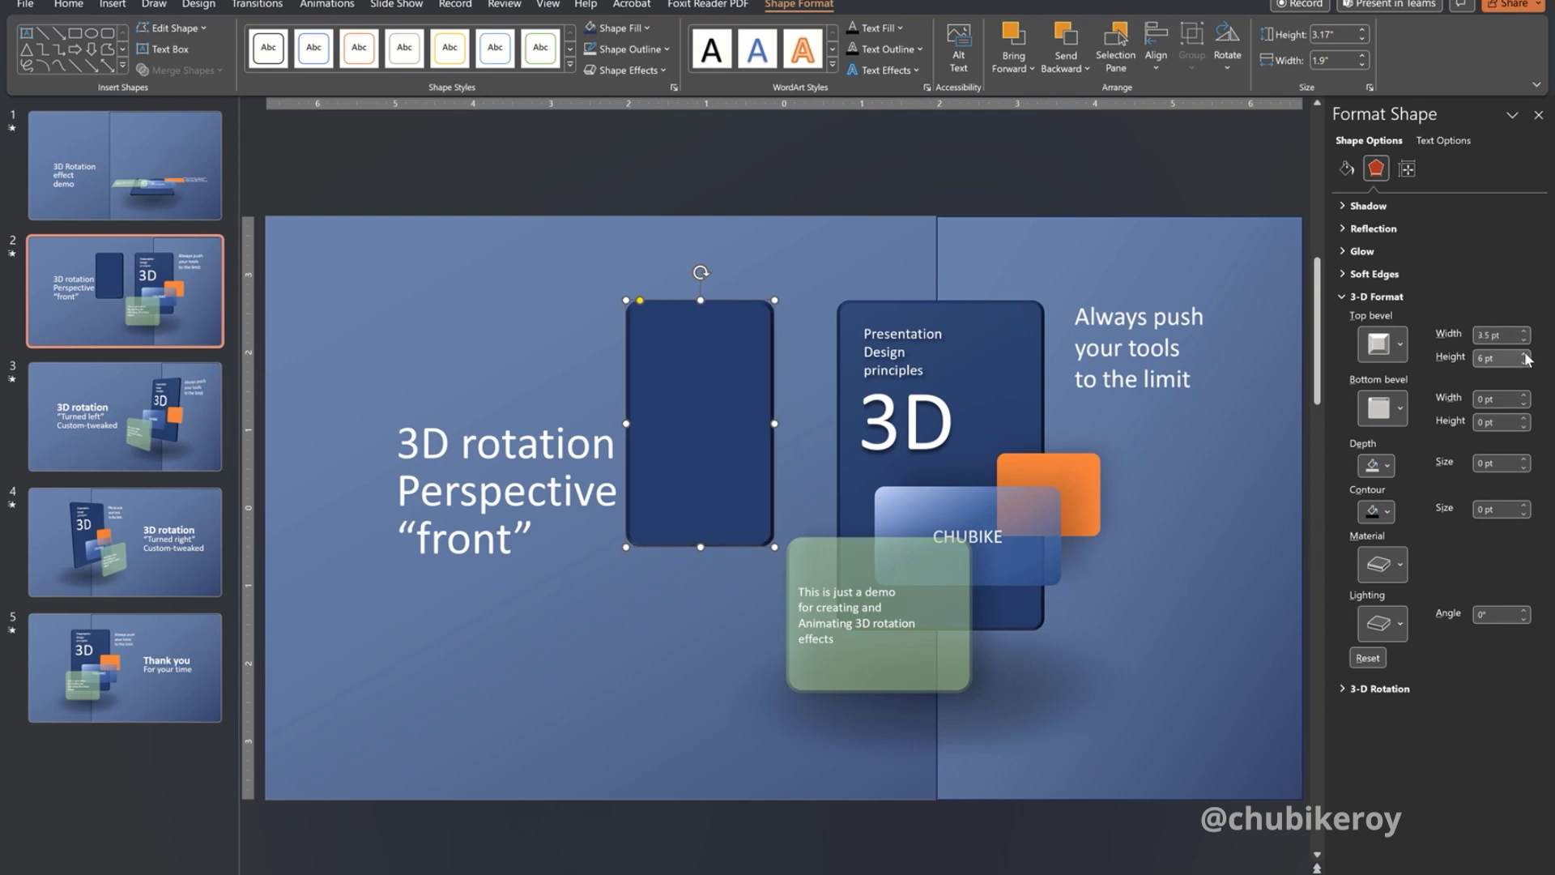
click(1524, 362)
click(1523, 362)
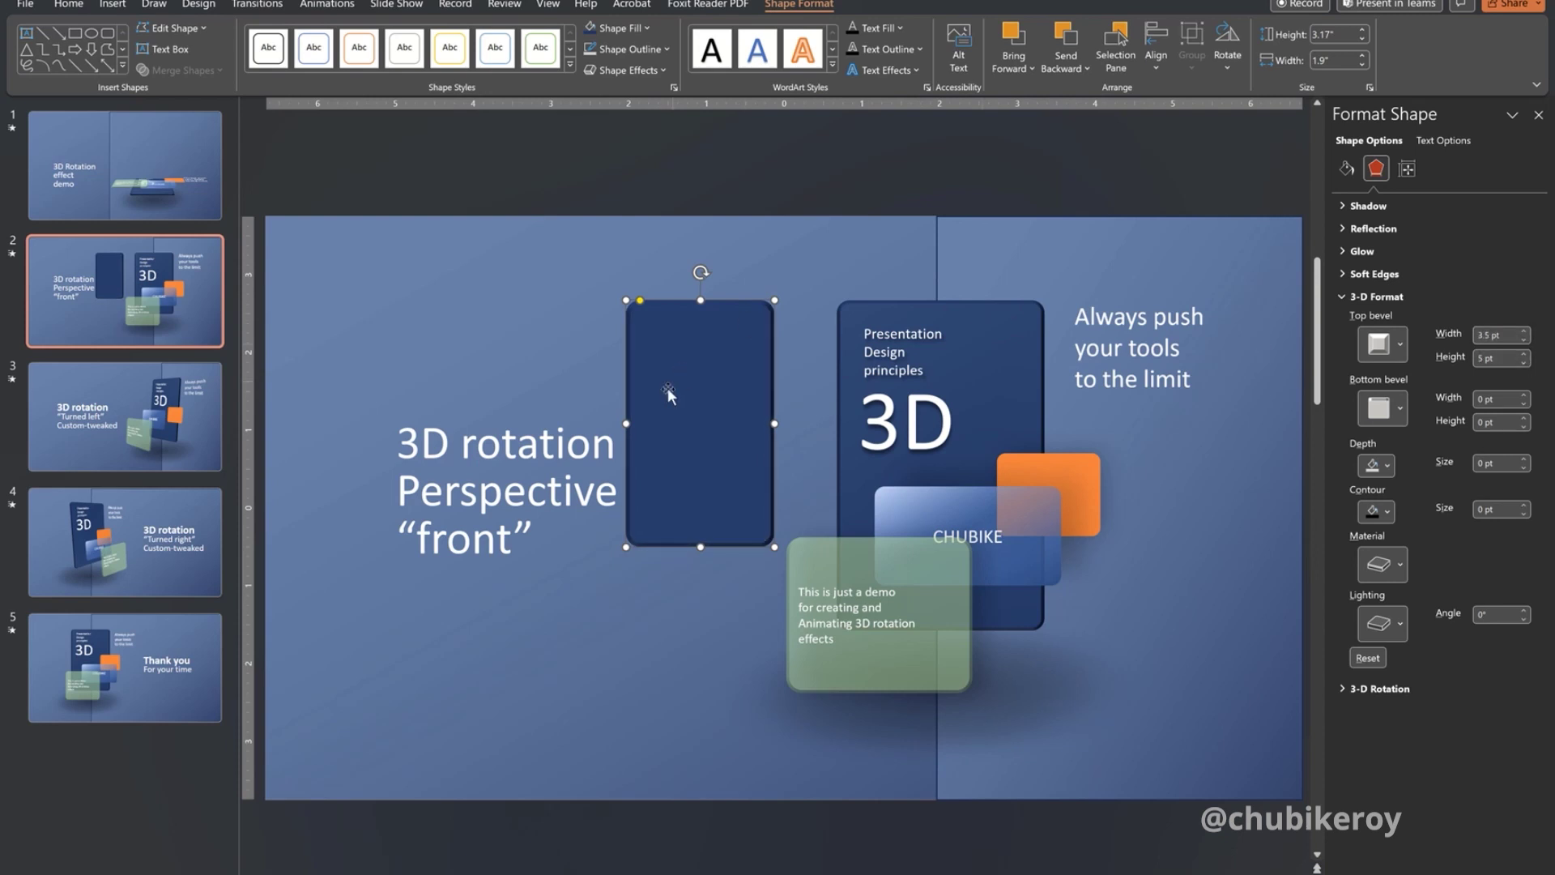
drag(667, 387, 696, 388)
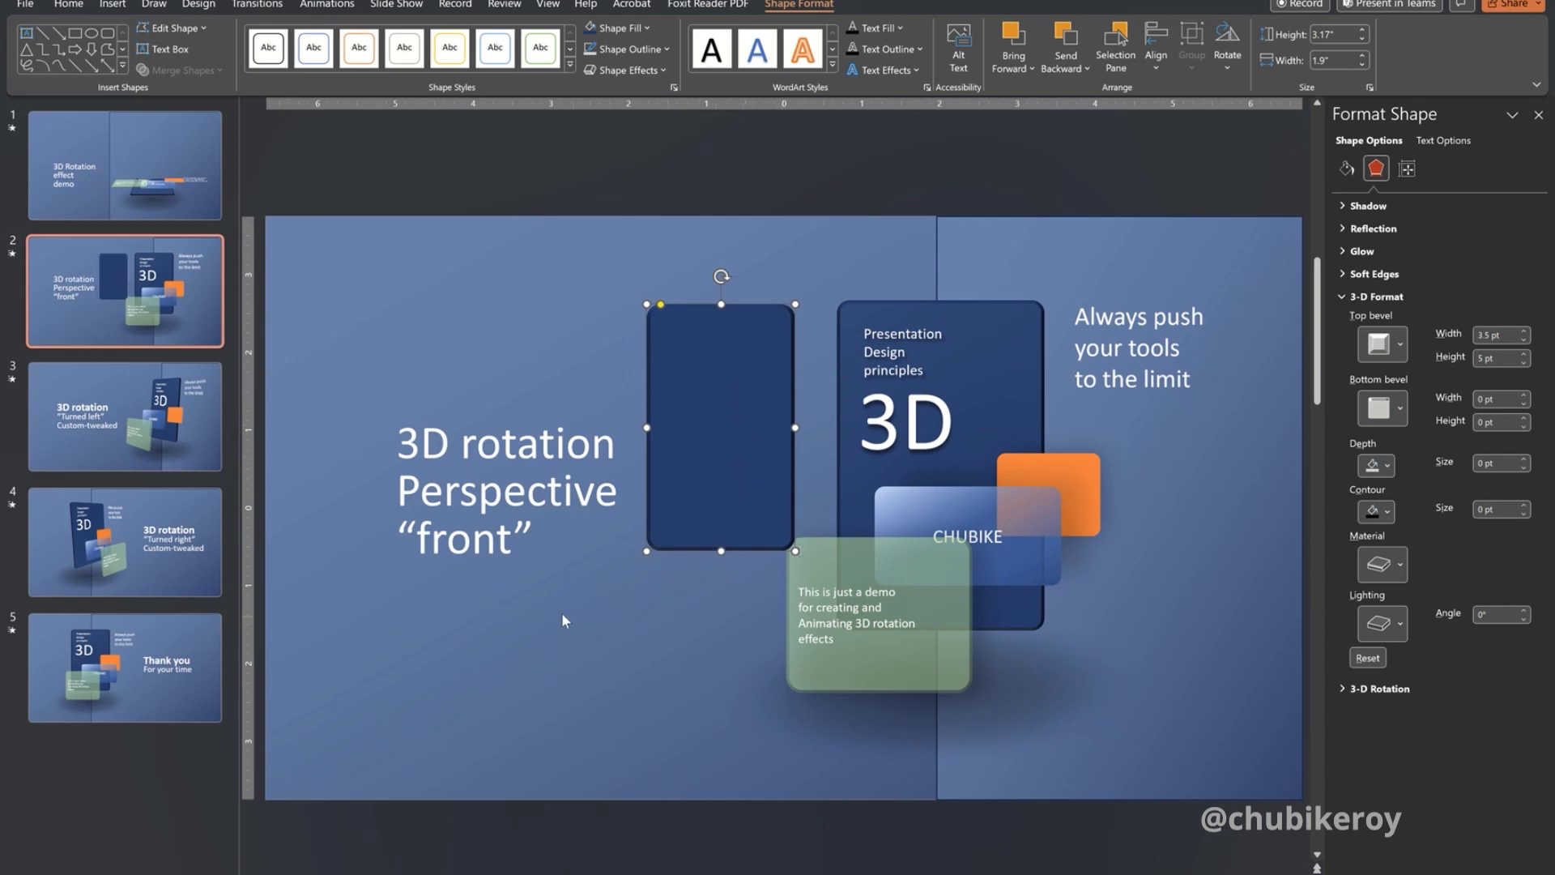
- Nudge the dark rectangle slightly up, and try moving the green card before undoing it
click(664, 624)
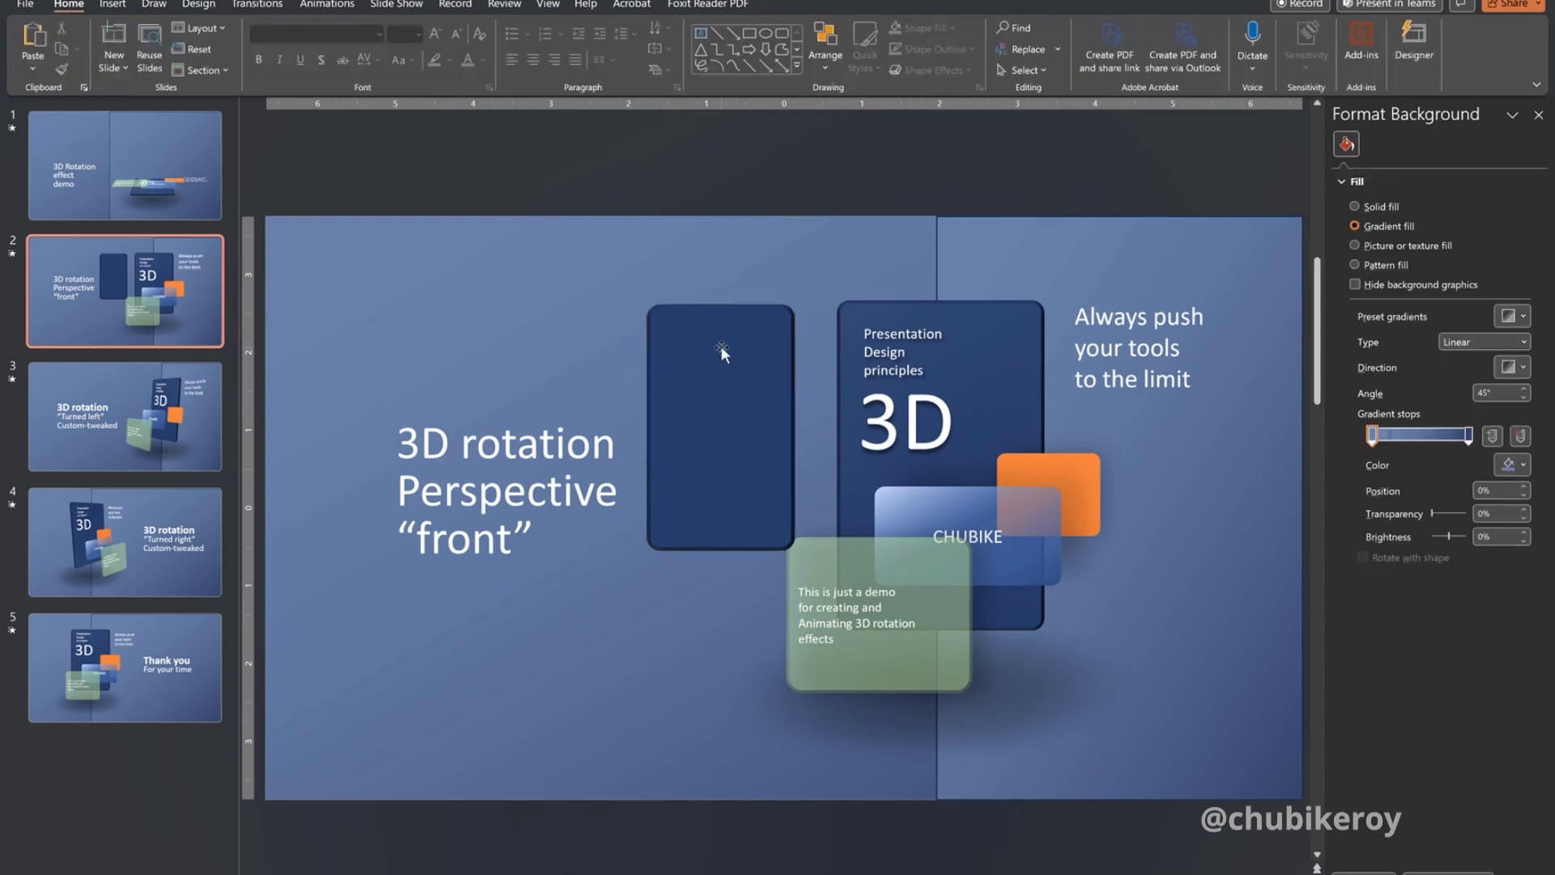
click(727, 365)
drag(727, 364, 723, 358)
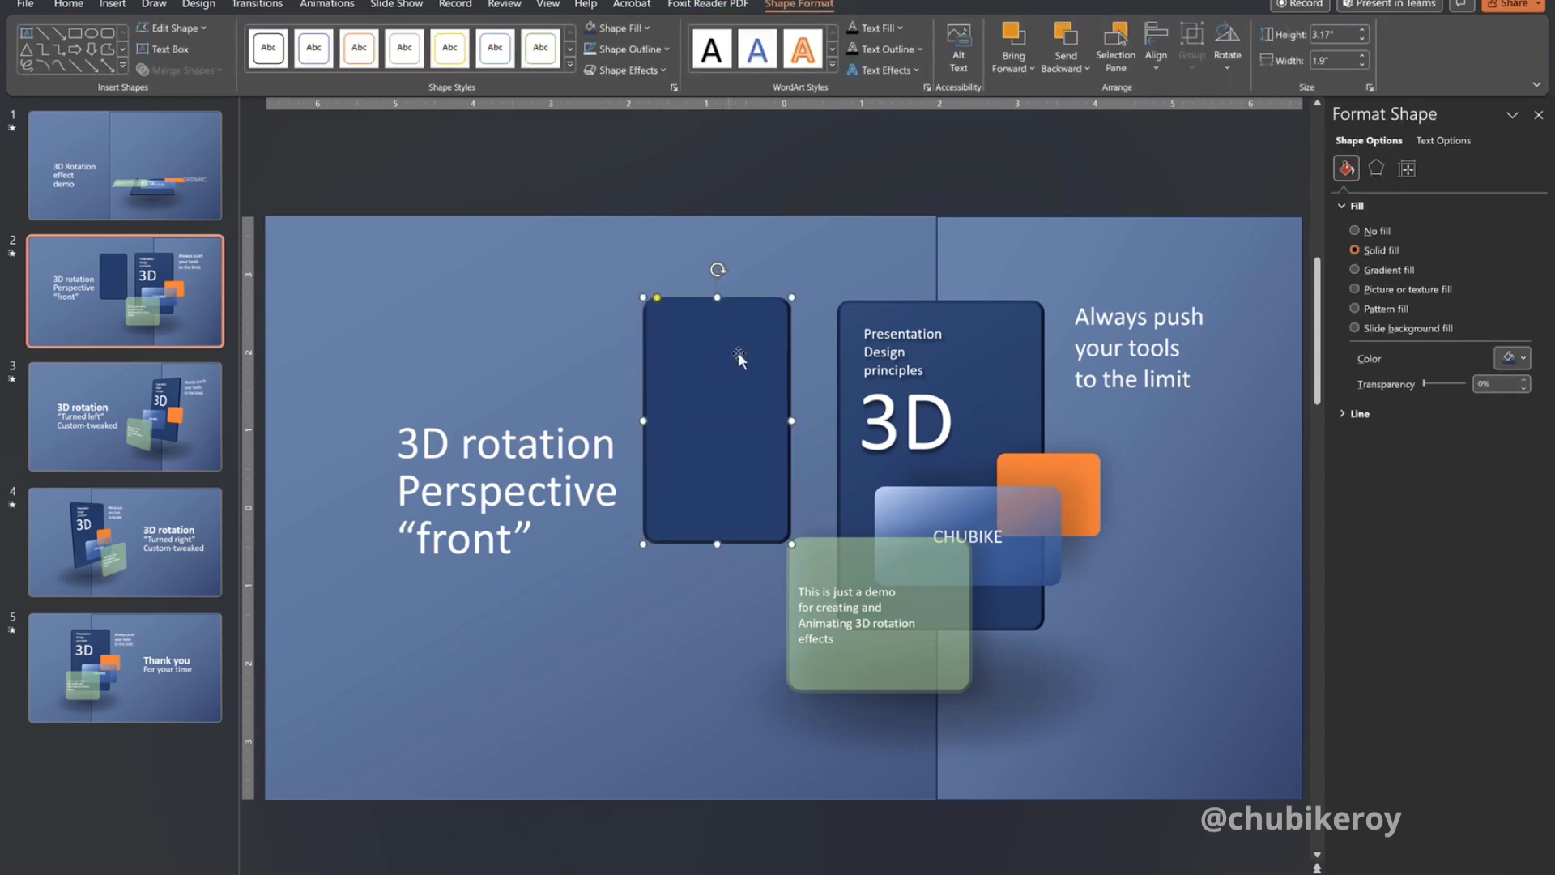
click(801, 559)
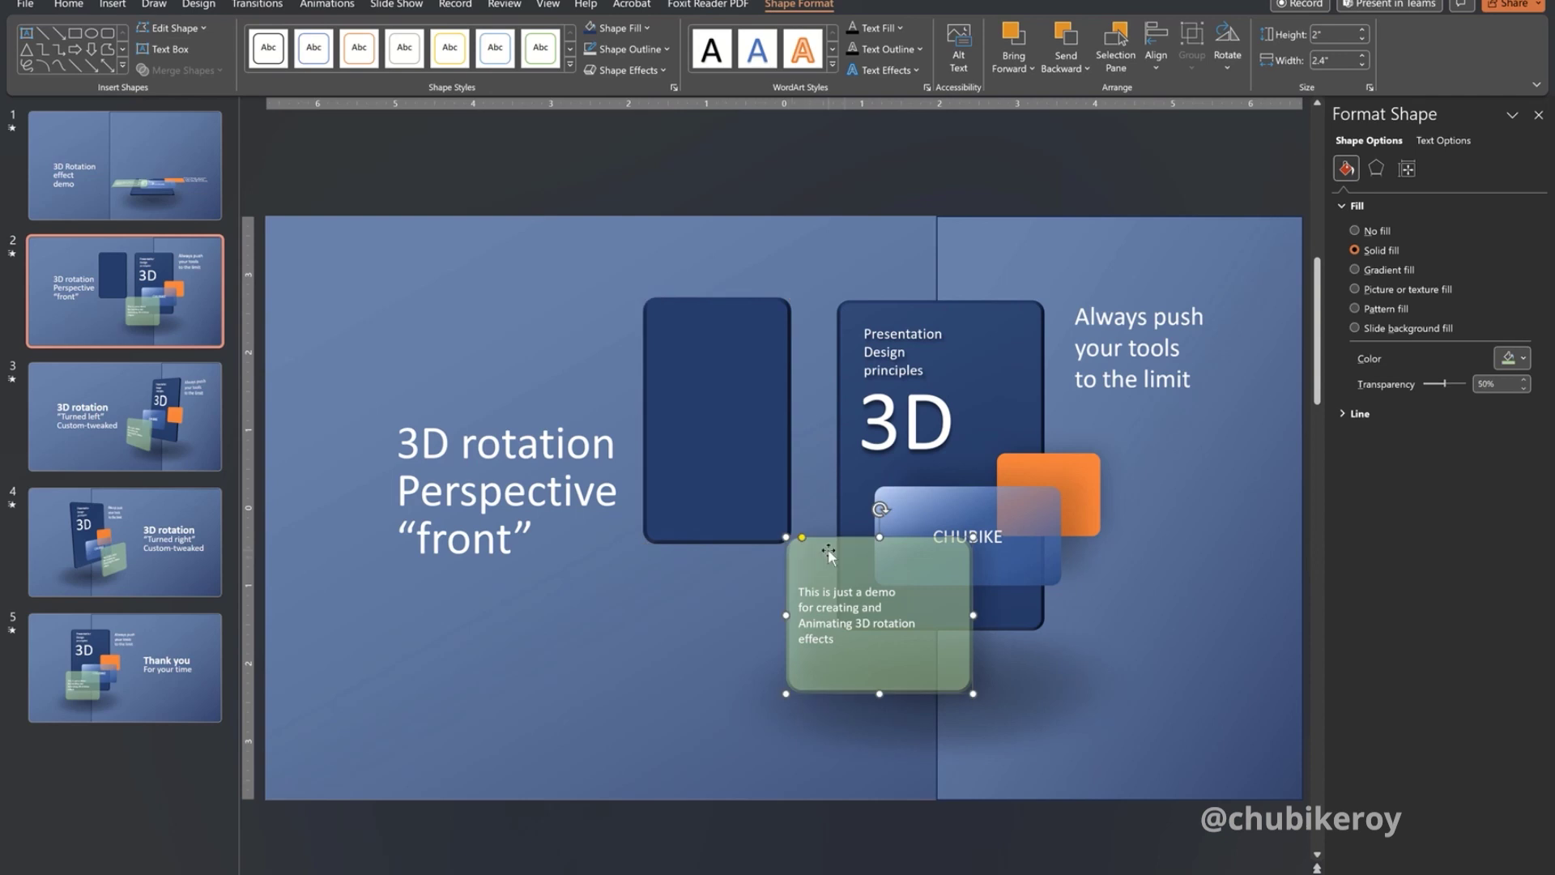
drag(825, 554, 759, 541)
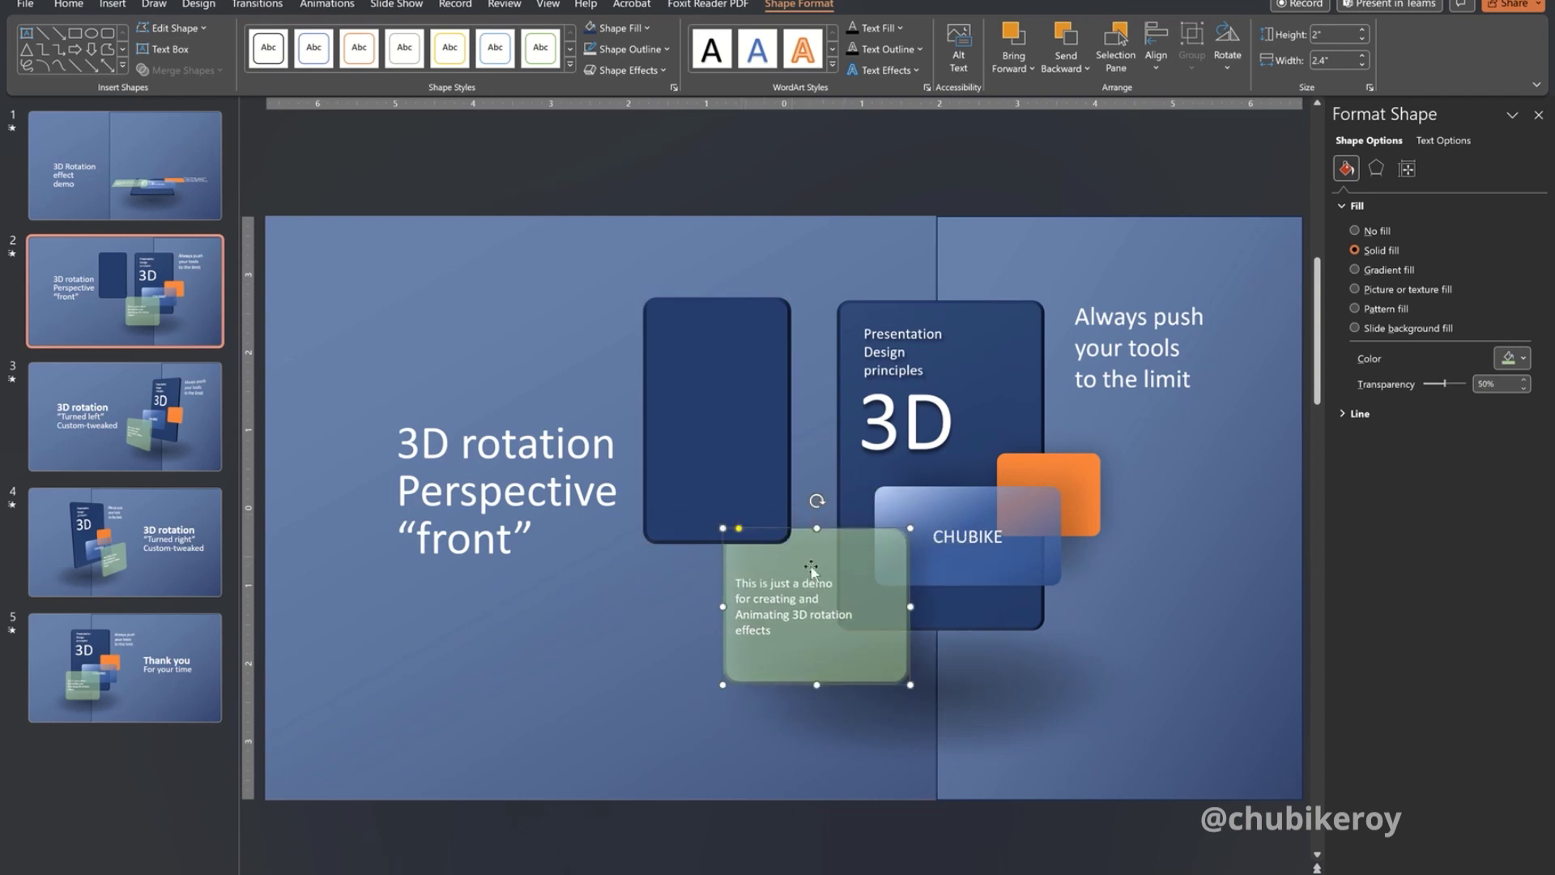
key(ctrl+z)
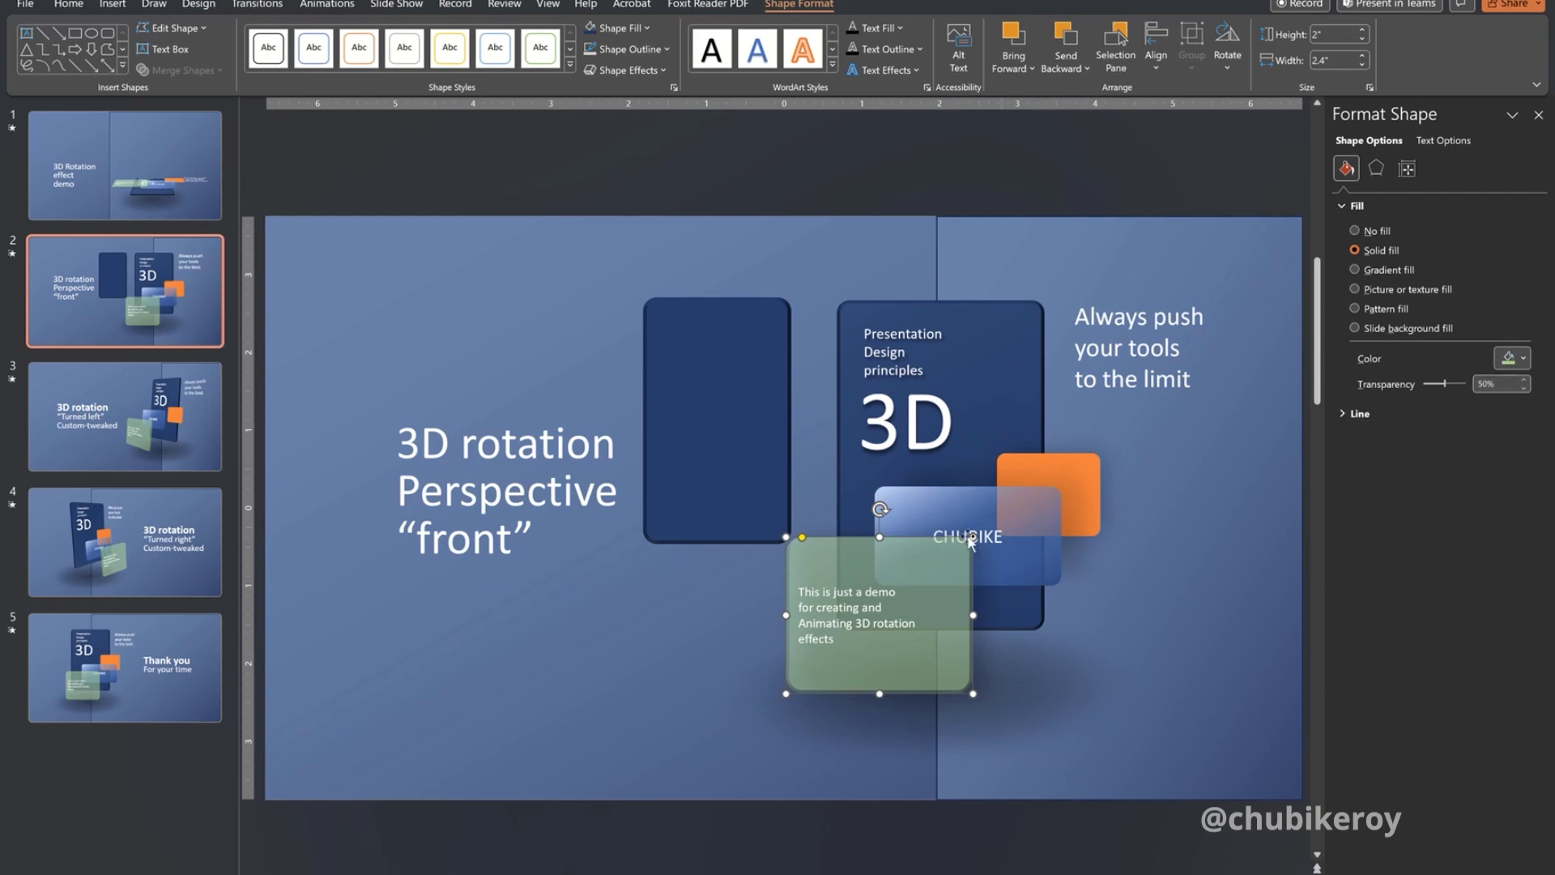
- Test 50% transparency on the rectangle over the 3D card, then revert to opaque beside it
drag(696, 355, 790, 327)
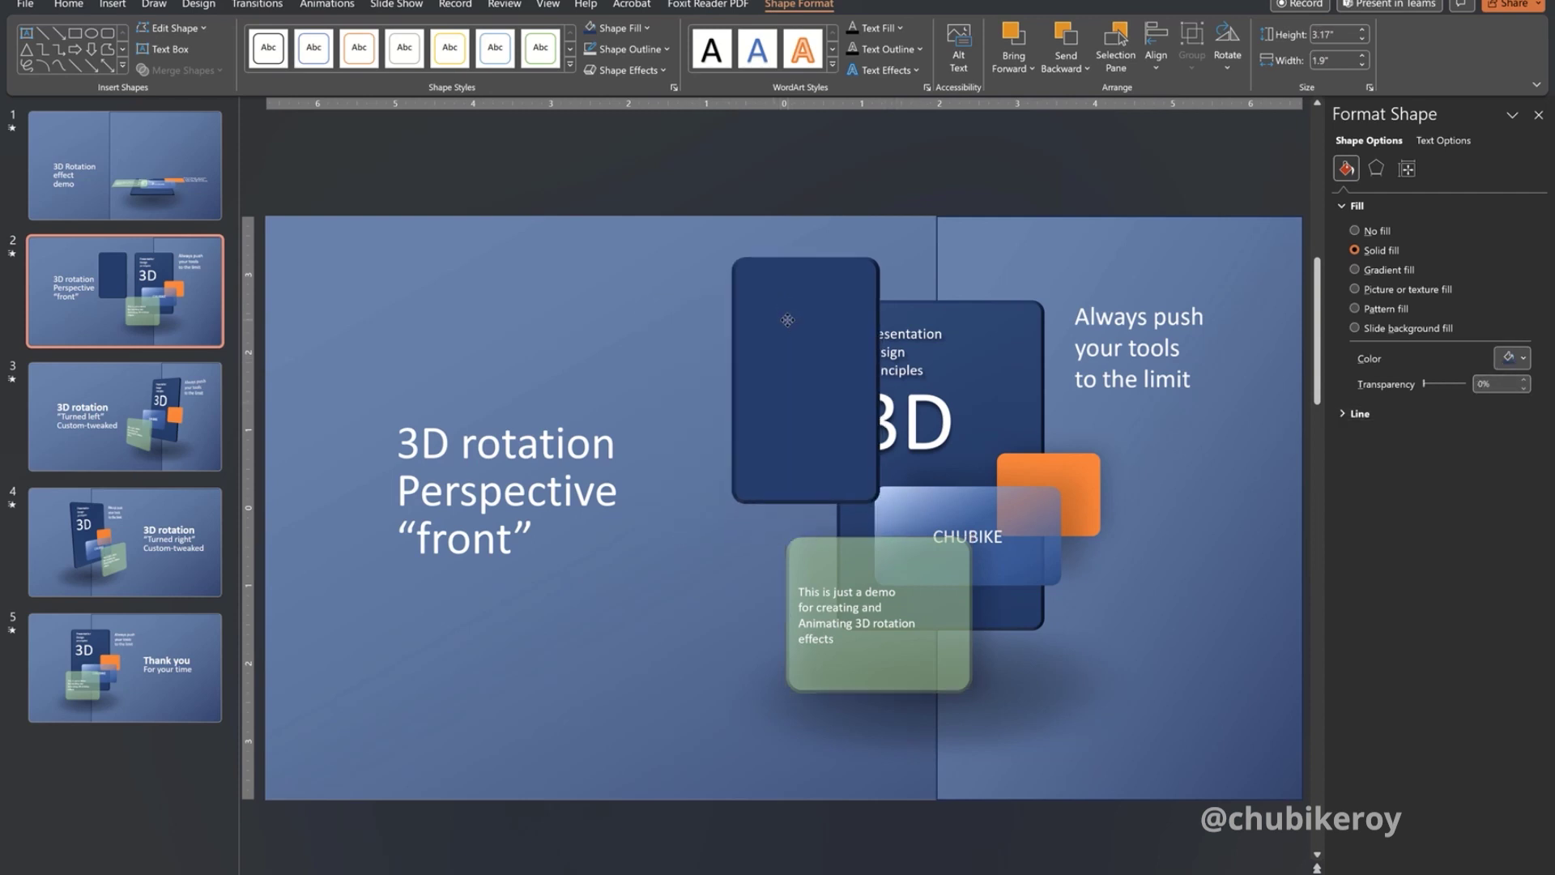
click(826, 331)
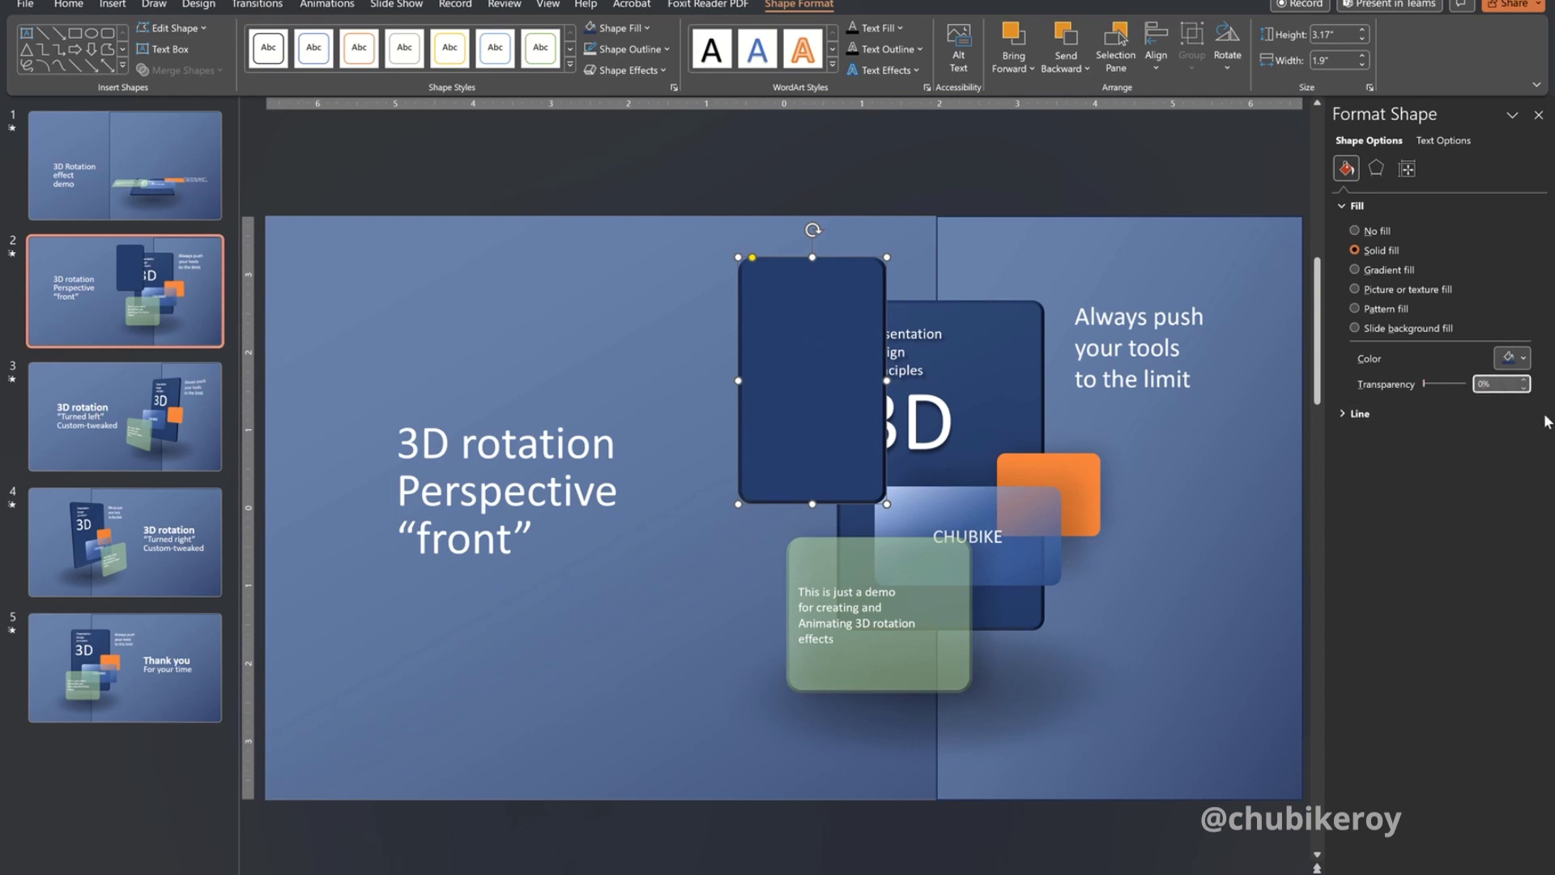
text(50)
key(Return)
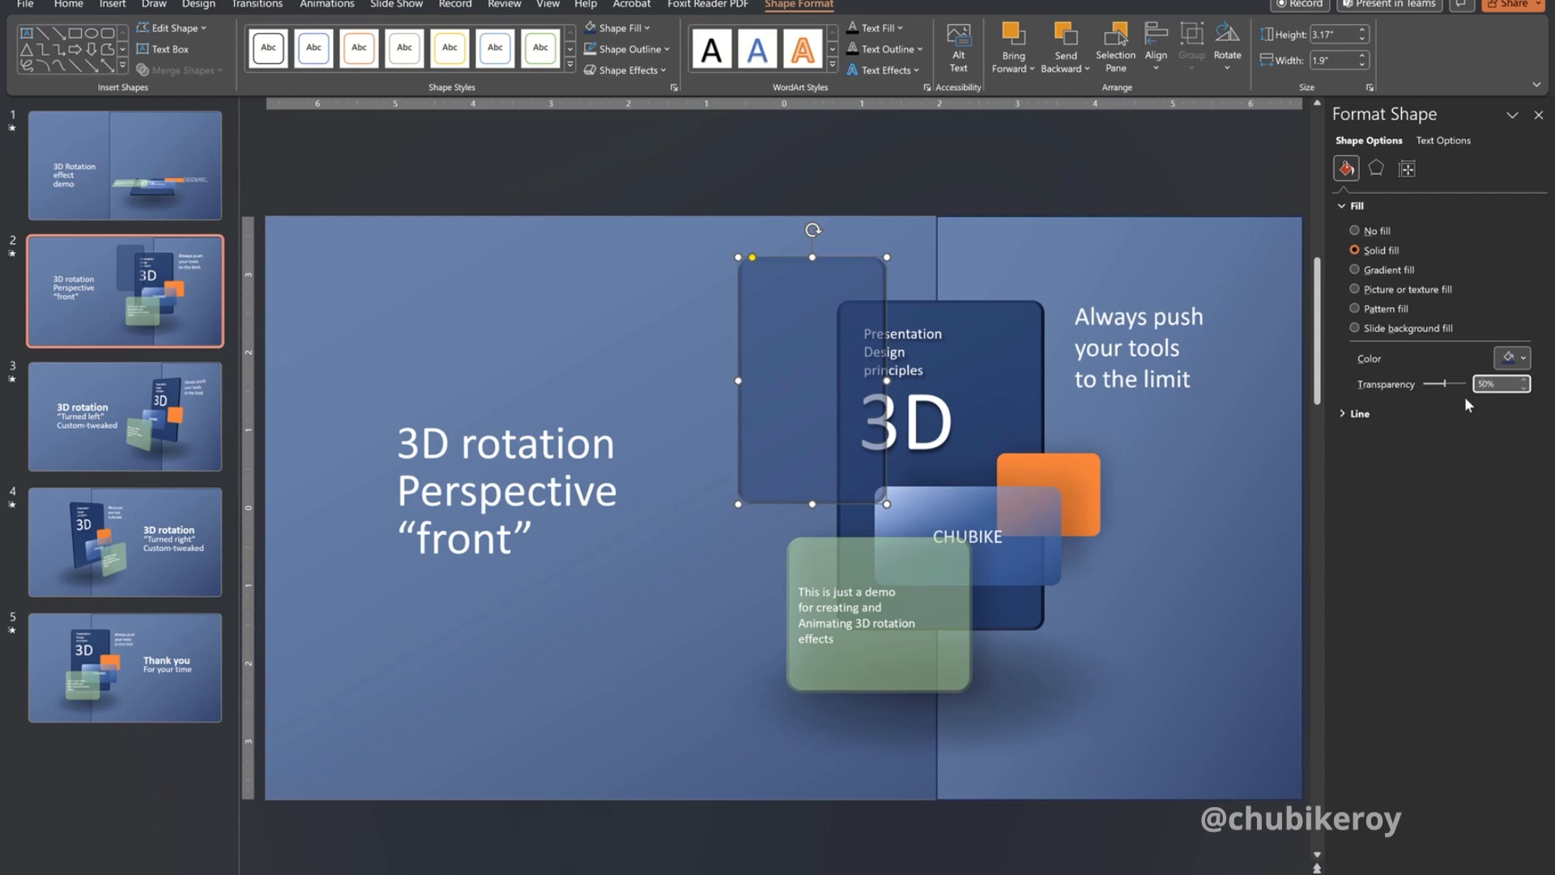
drag(794, 310, 723, 348)
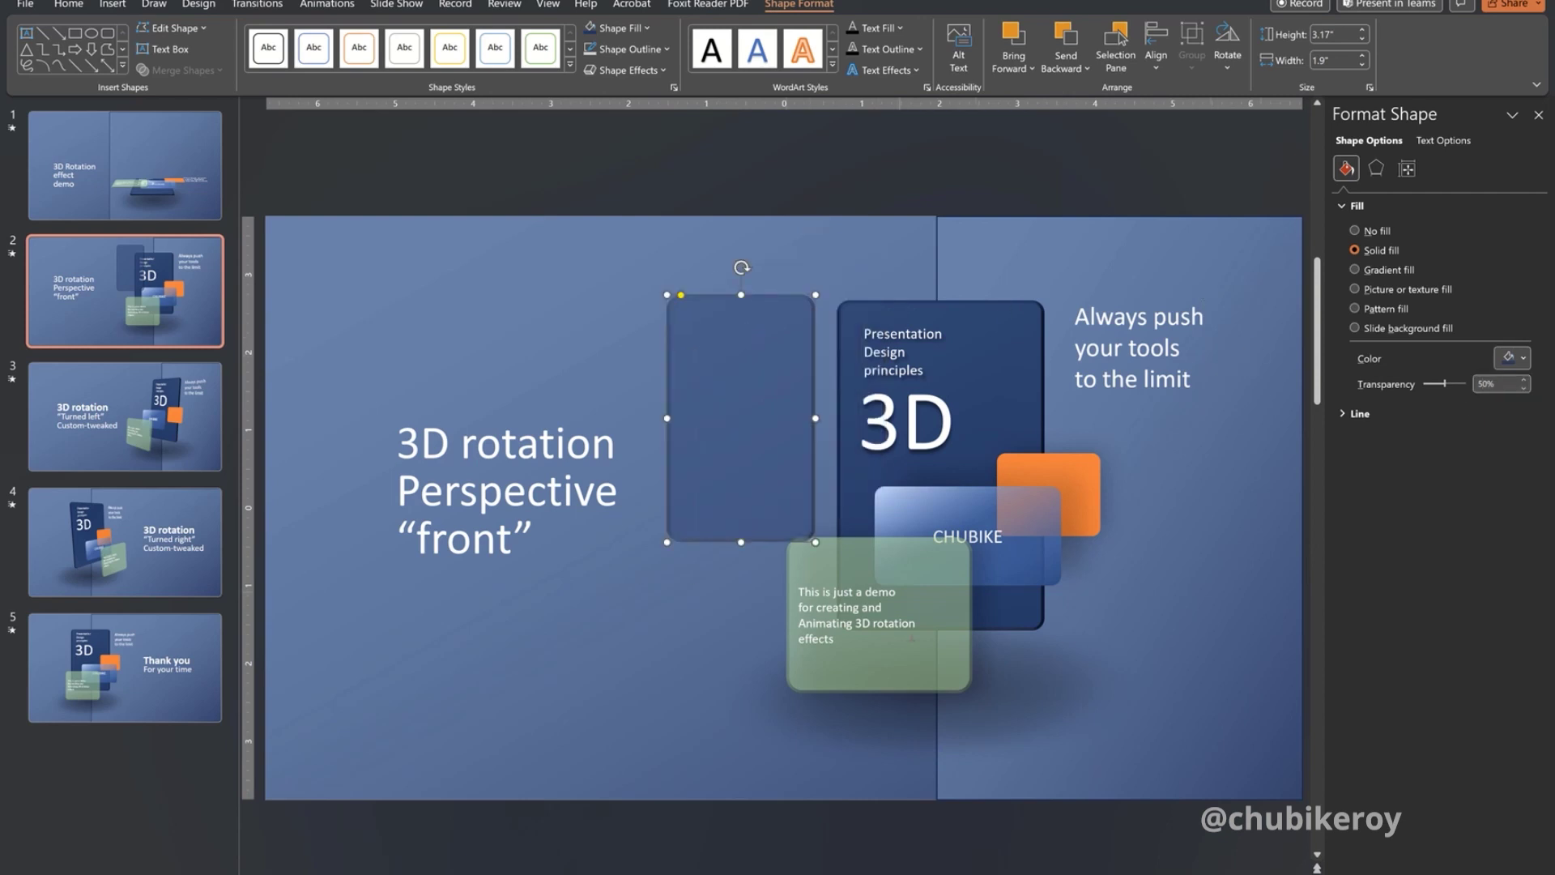
key(ctrl+z)
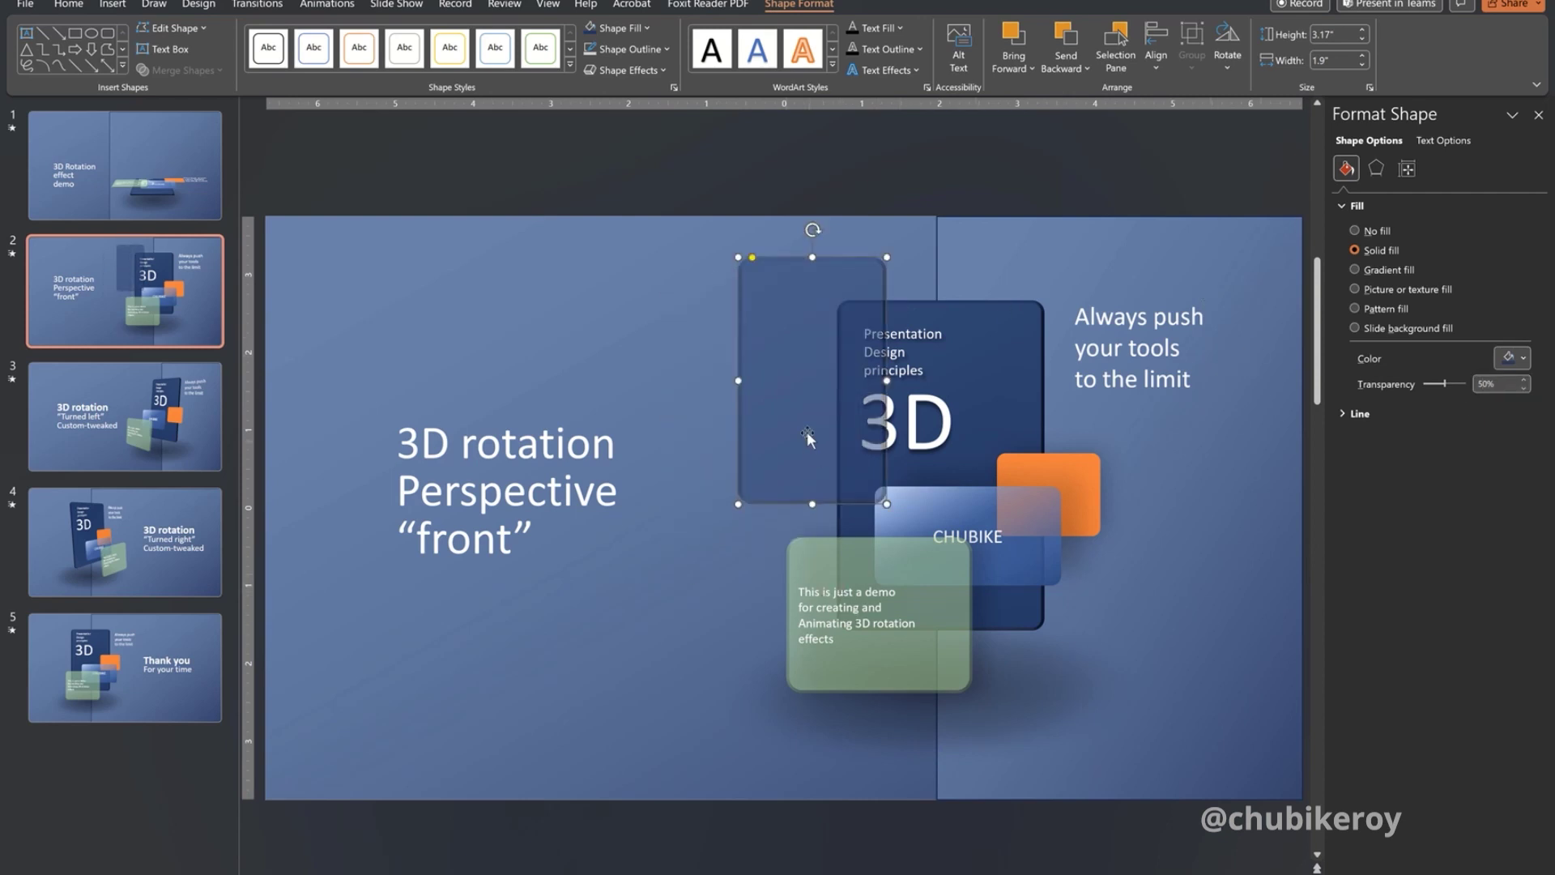
key(ctrl+z)
drag(805, 420, 726, 452)
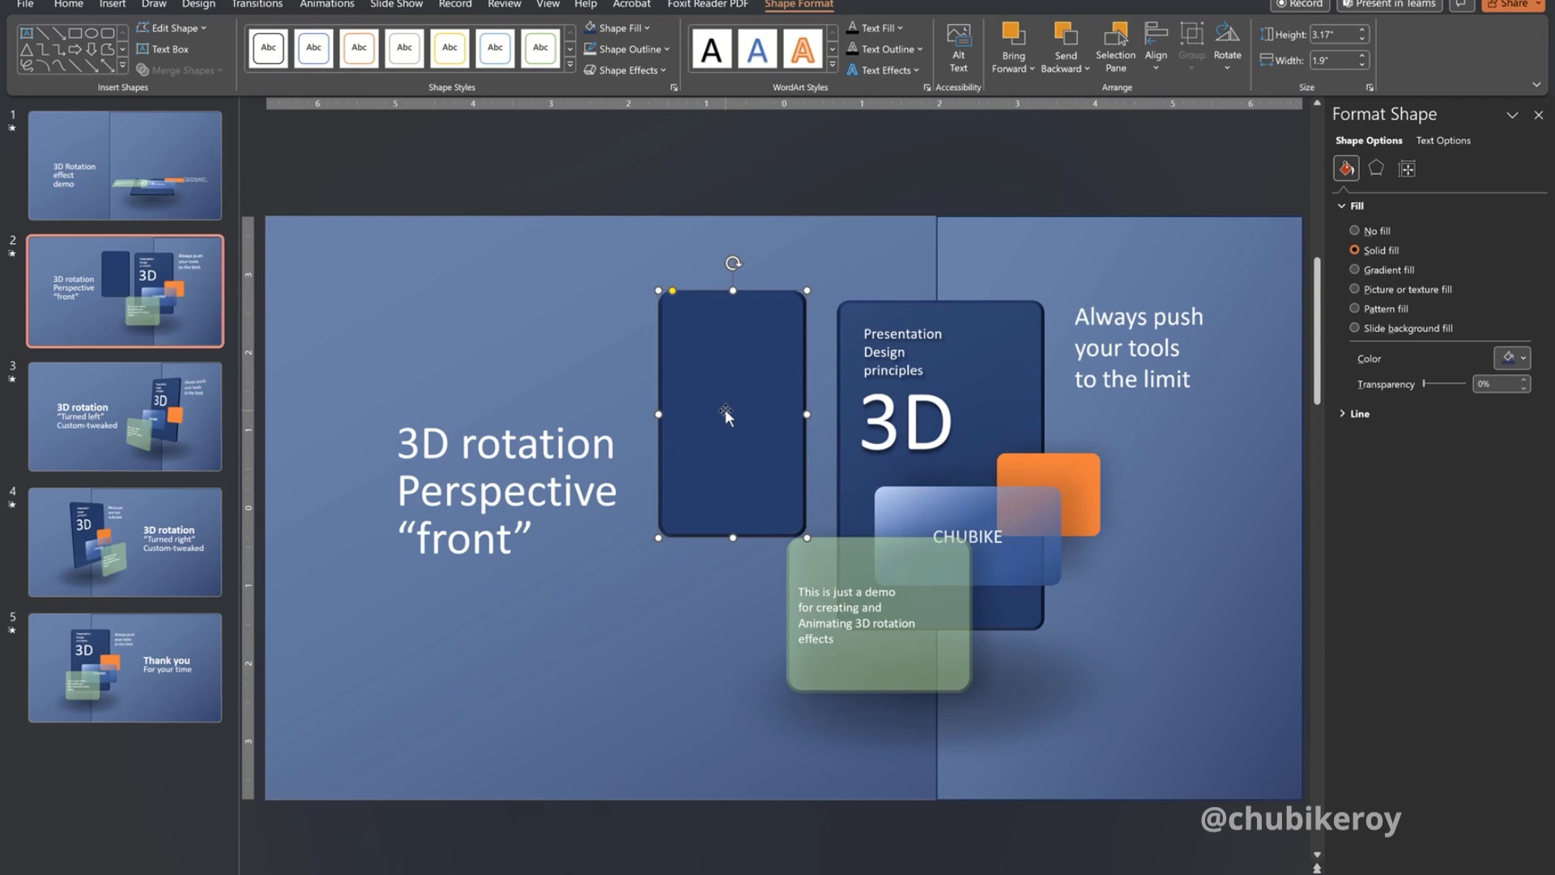
- Enter 'Text in object aligned left' in the rectangle and left-align it
text(Text in object)
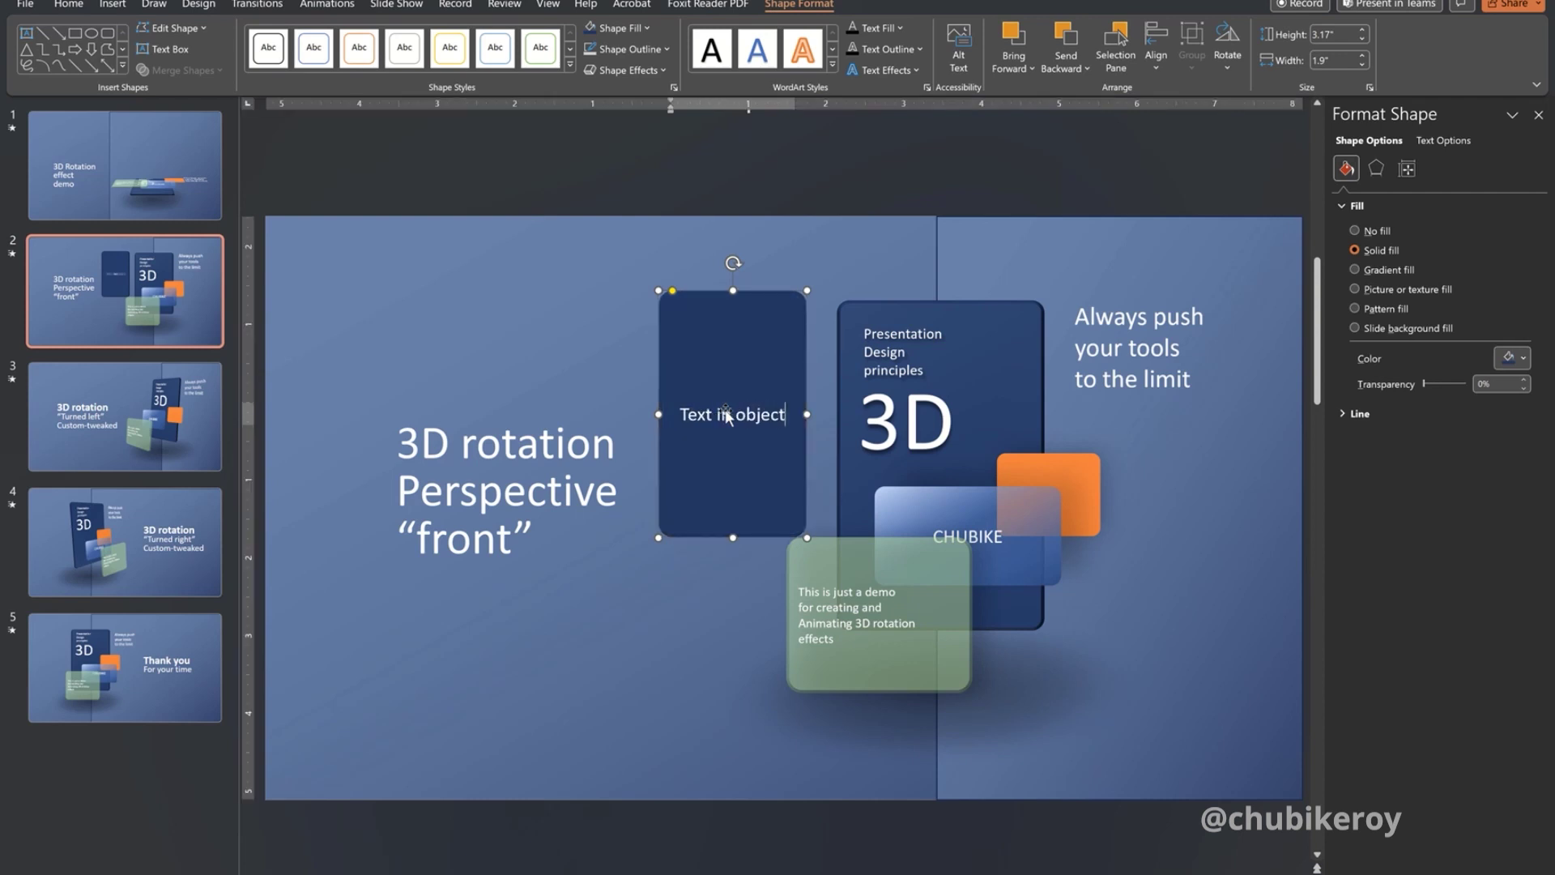
text( aligned left)
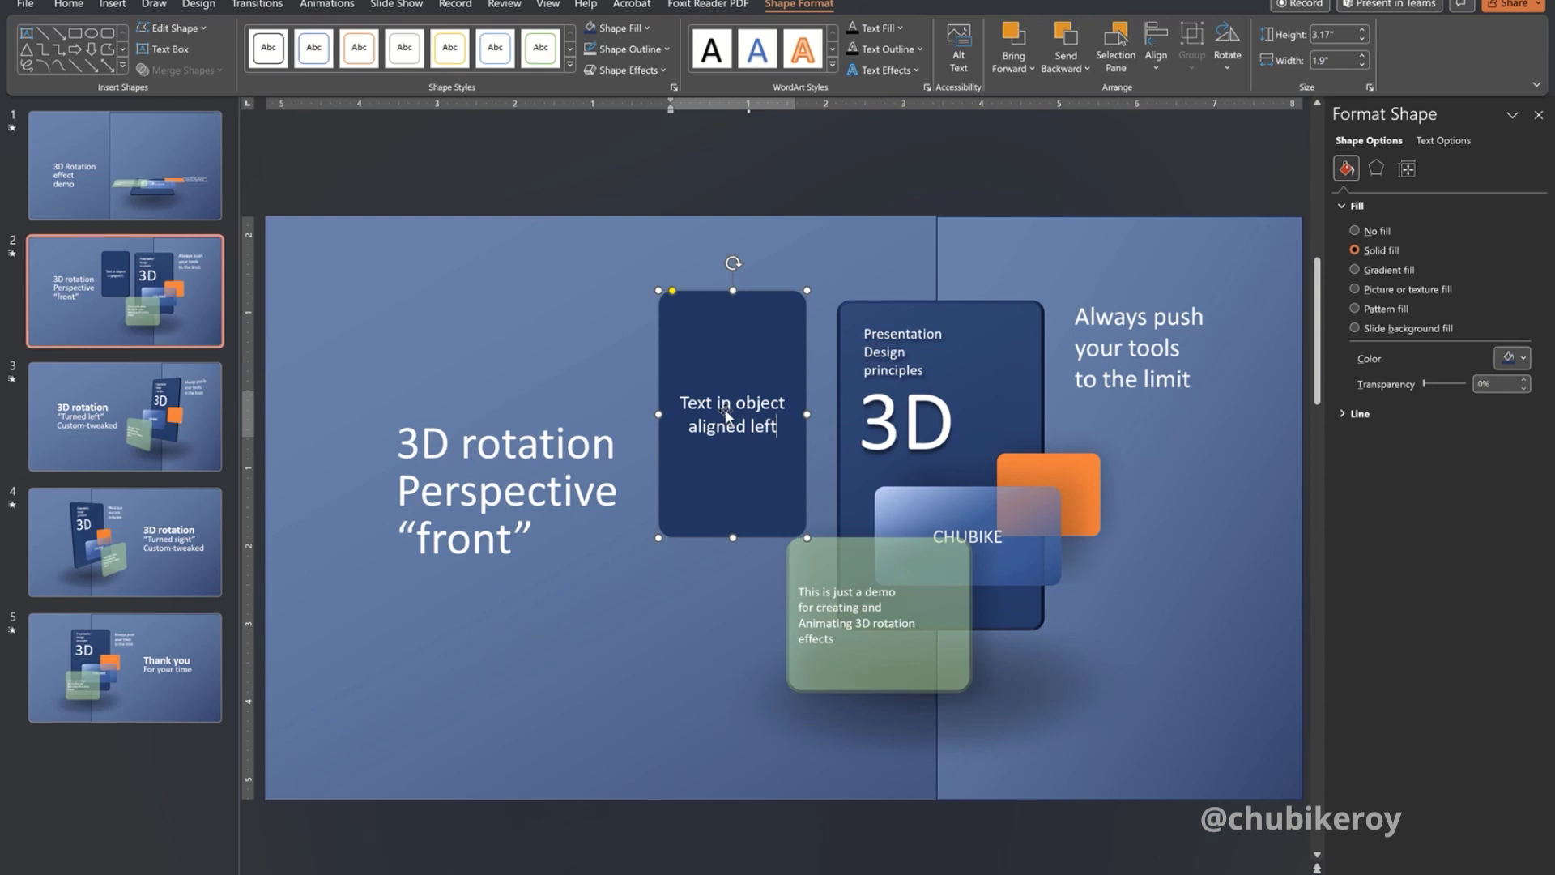
key(ctrl+a)
click(69, 4)
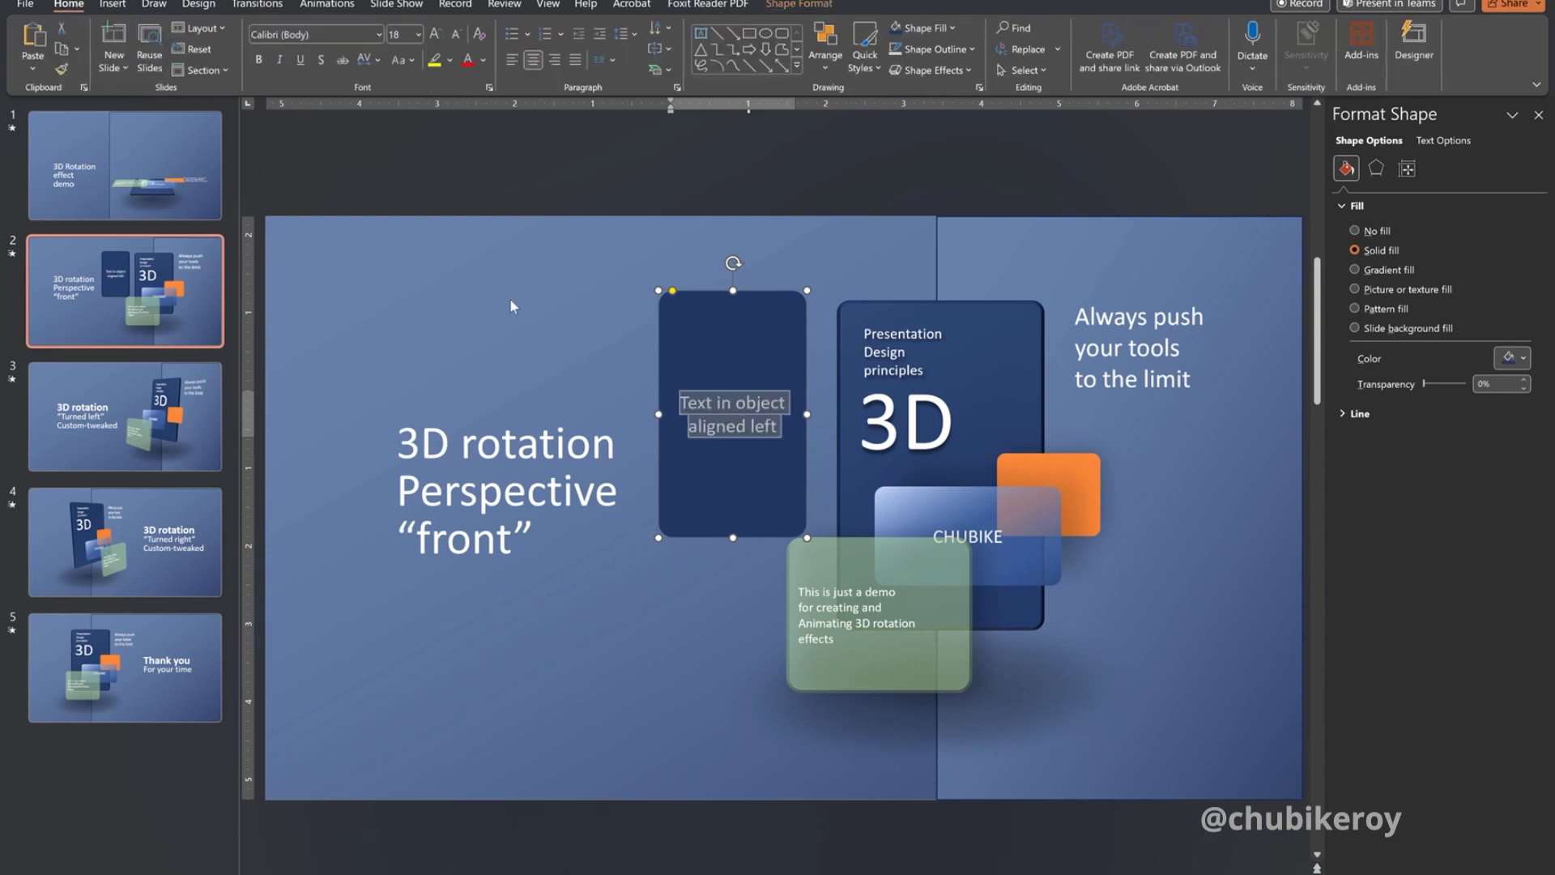
click(513, 60)
click(696, 237)
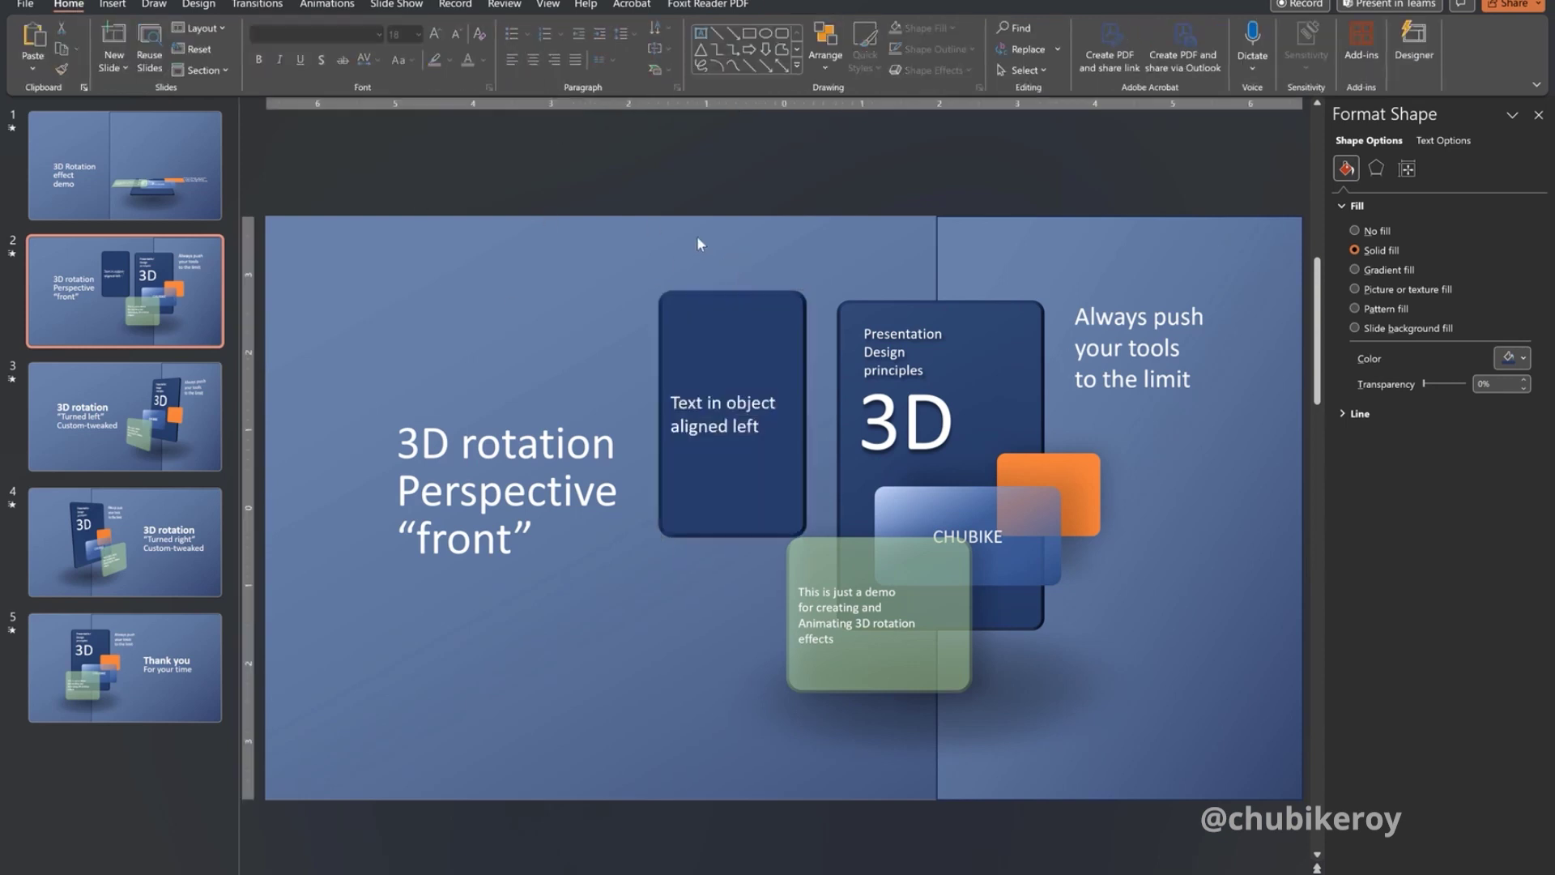
- Reposition the Presentation Design principles text, the 3D heading and the green box
click(888, 304)
drag(888, 305, 911, 347)
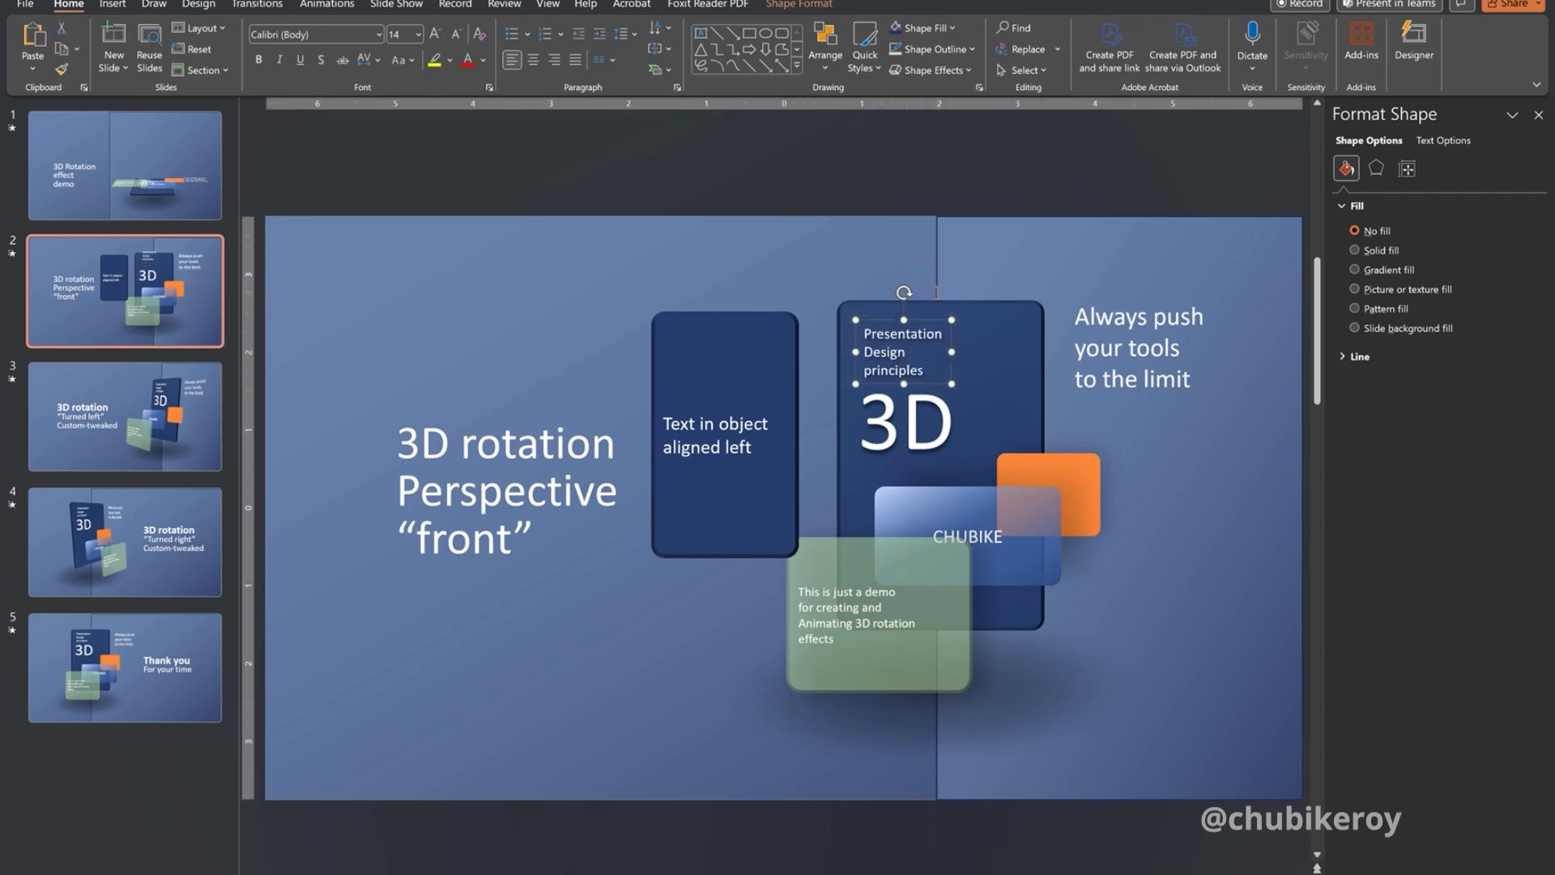
mouse_move(964, 410)
mouse_down()
mouse_move(1029, 411)
mouse_move(951, 411)
mouse_move(972, 401)
mouse_up()
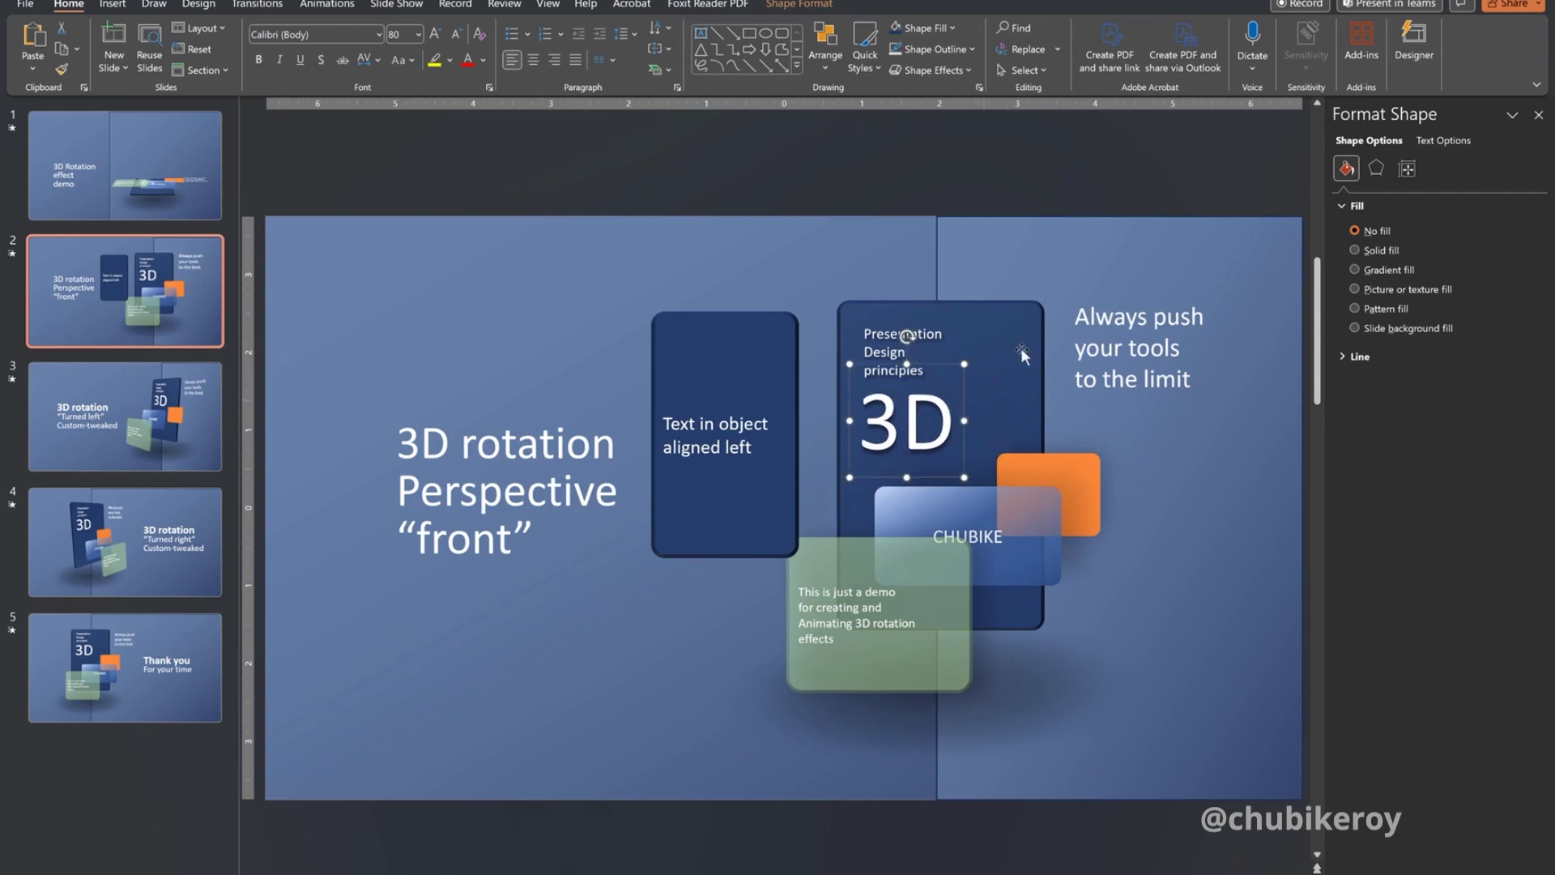
click(1072, 430)
mouse_move(859, 549)
mouse_down()
mouse_move(882, 589)
mouse_move(858, 556)
mouse_up()
drag(767, 355, 770, 345)
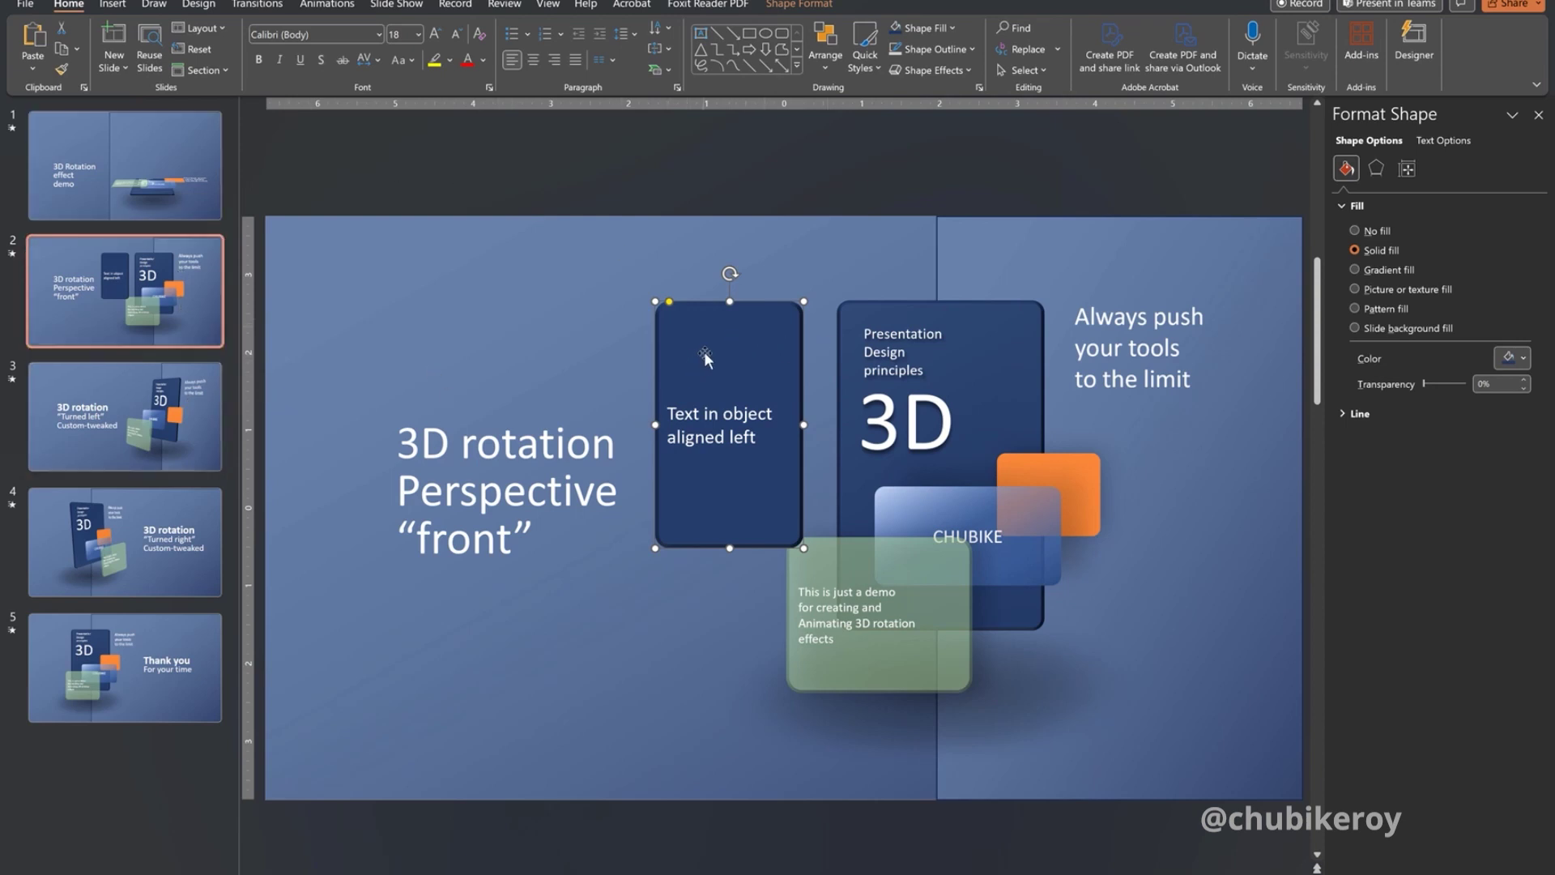
- Remove the 'Text in object' card from slide 2 and add a new slide 6
key(Delete)
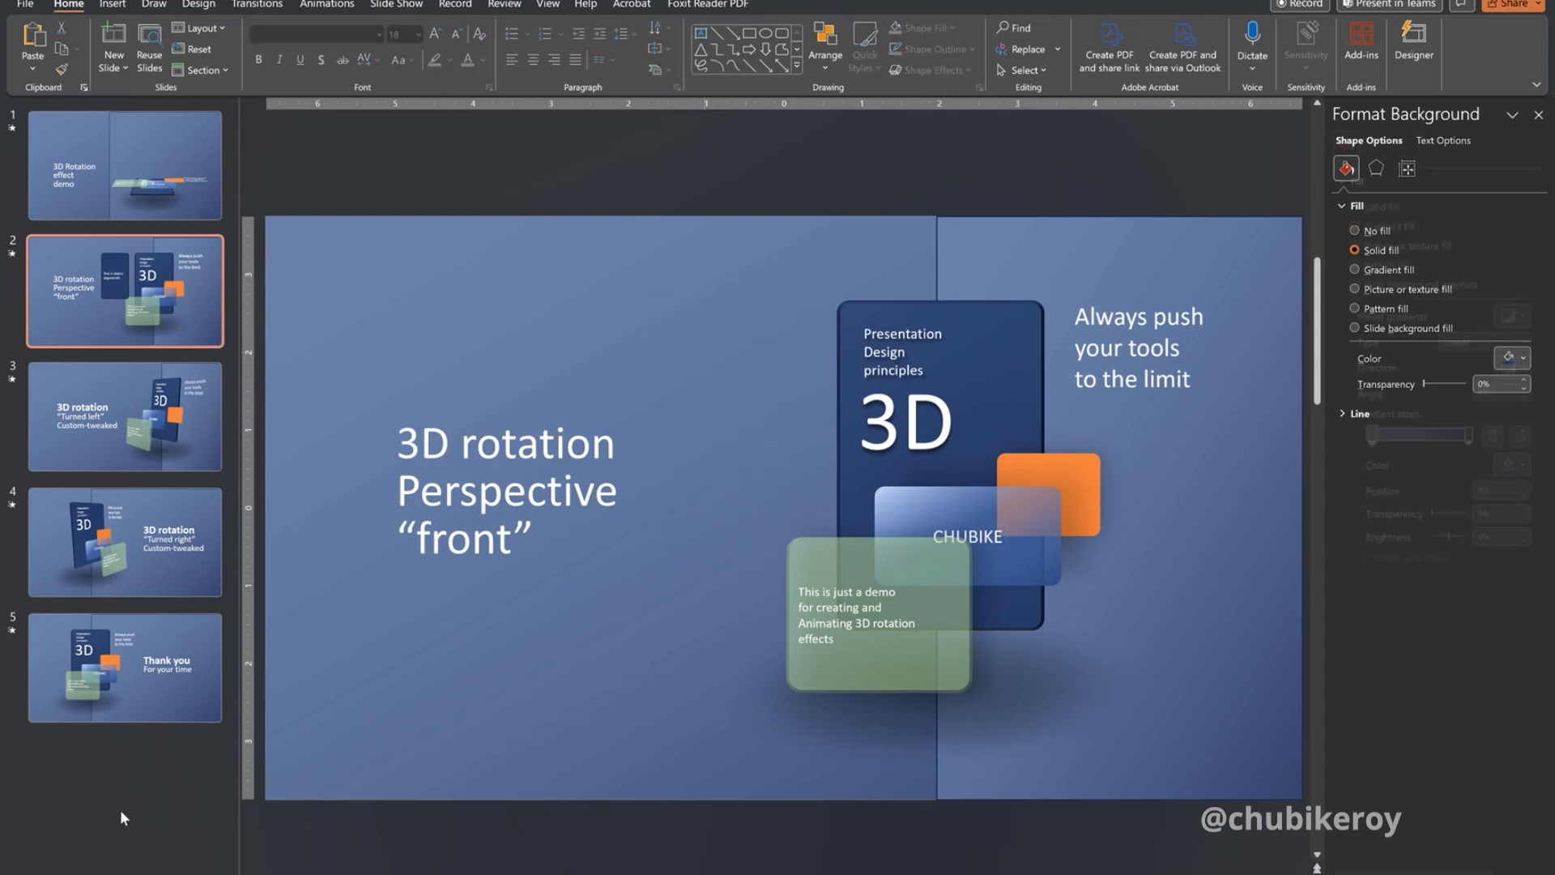
click(159, 742)
right_click(142, 756)
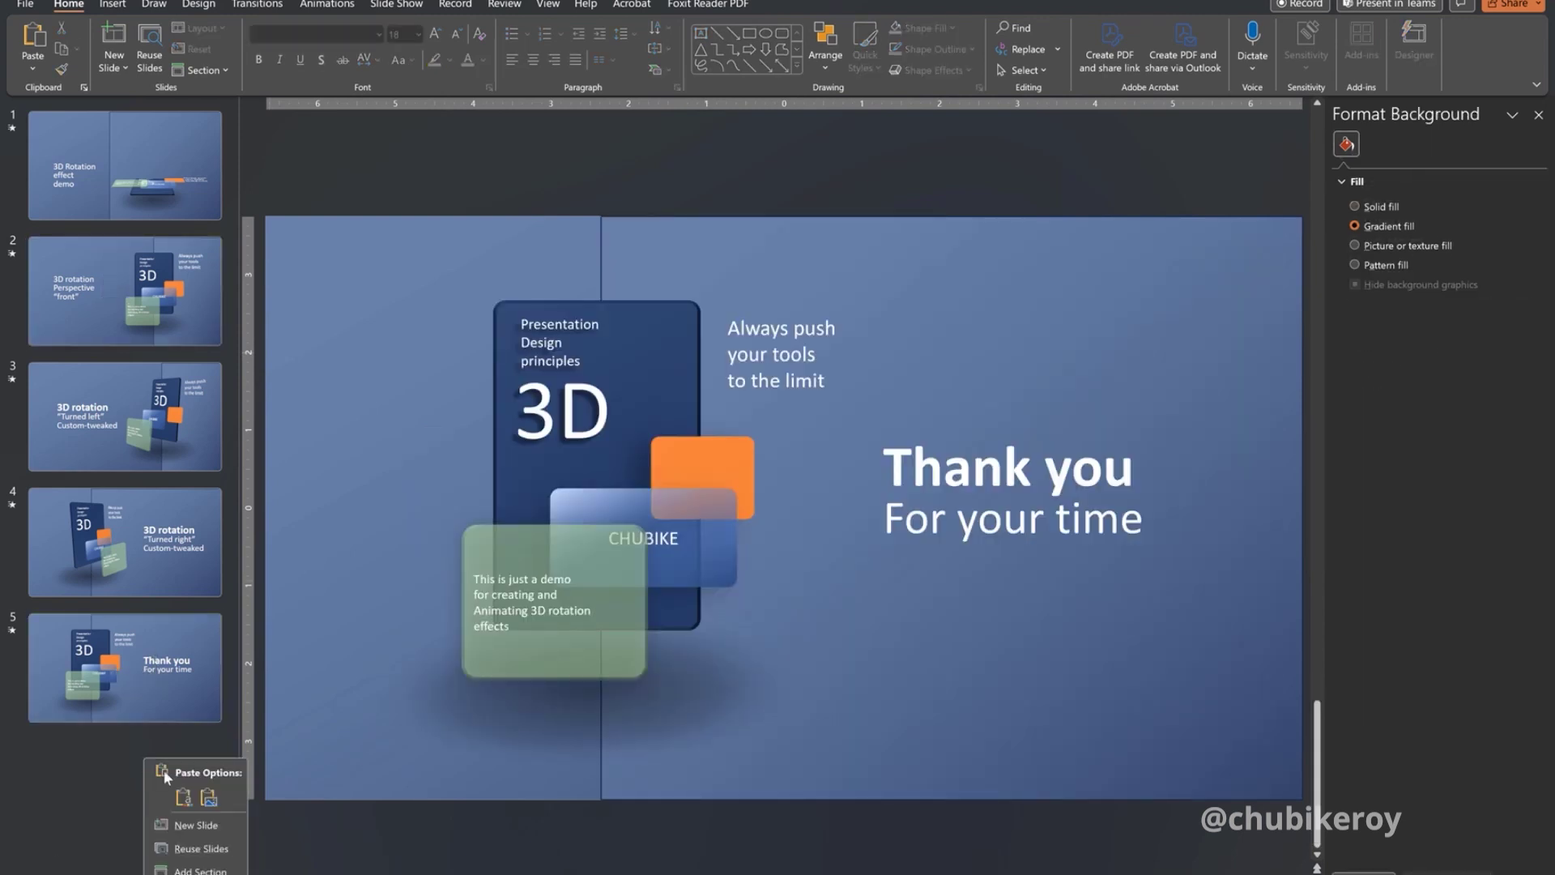
click(209, 828)
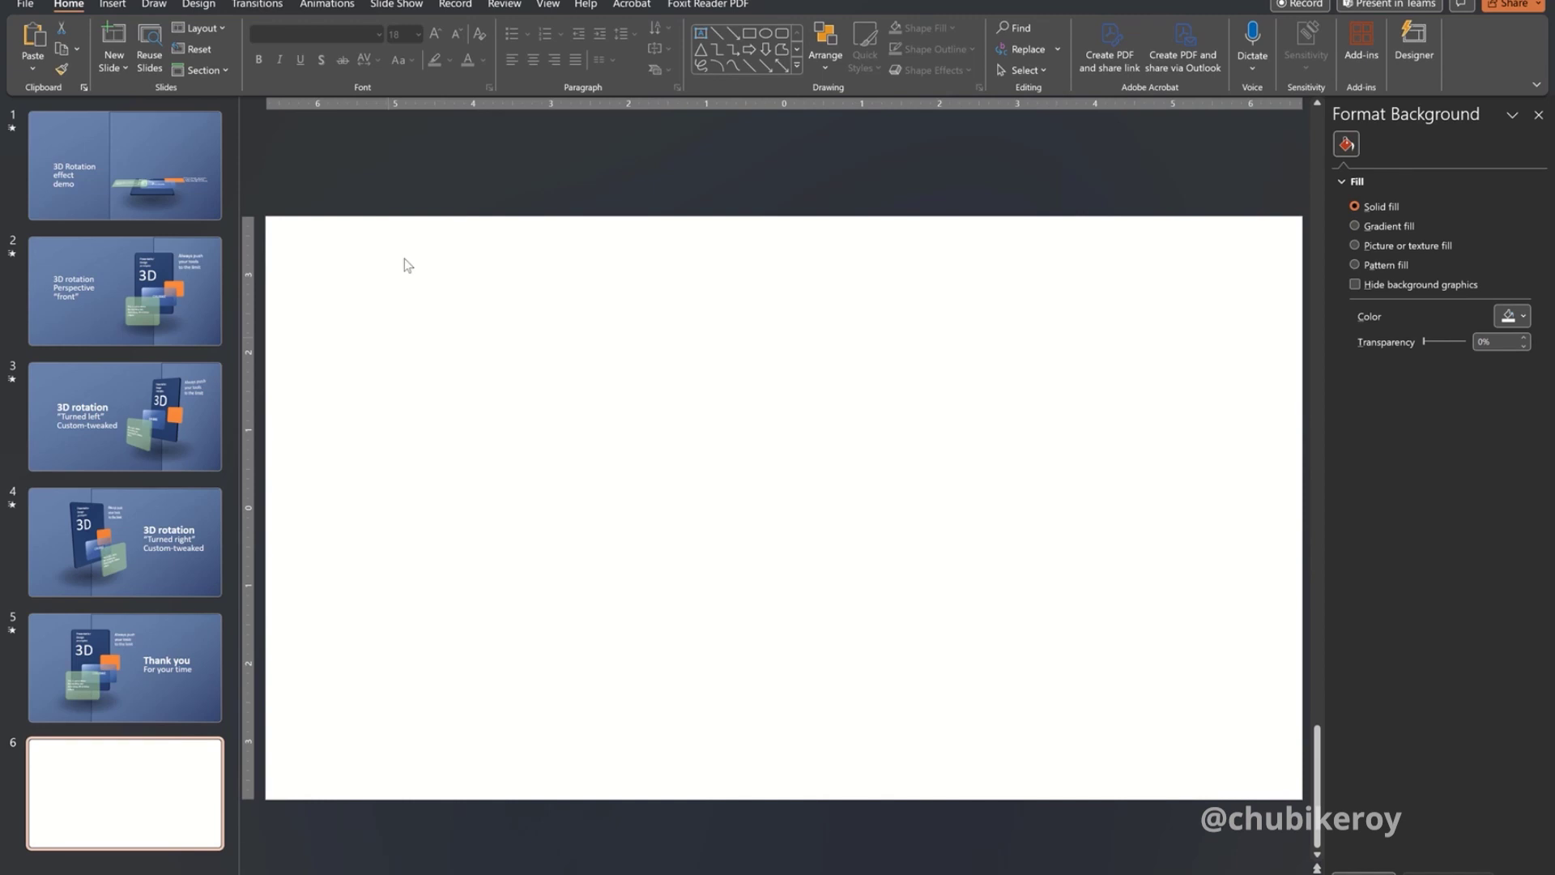
- Give slide 6 a blue gradient background and paste the card centred on it
click(857, 303)
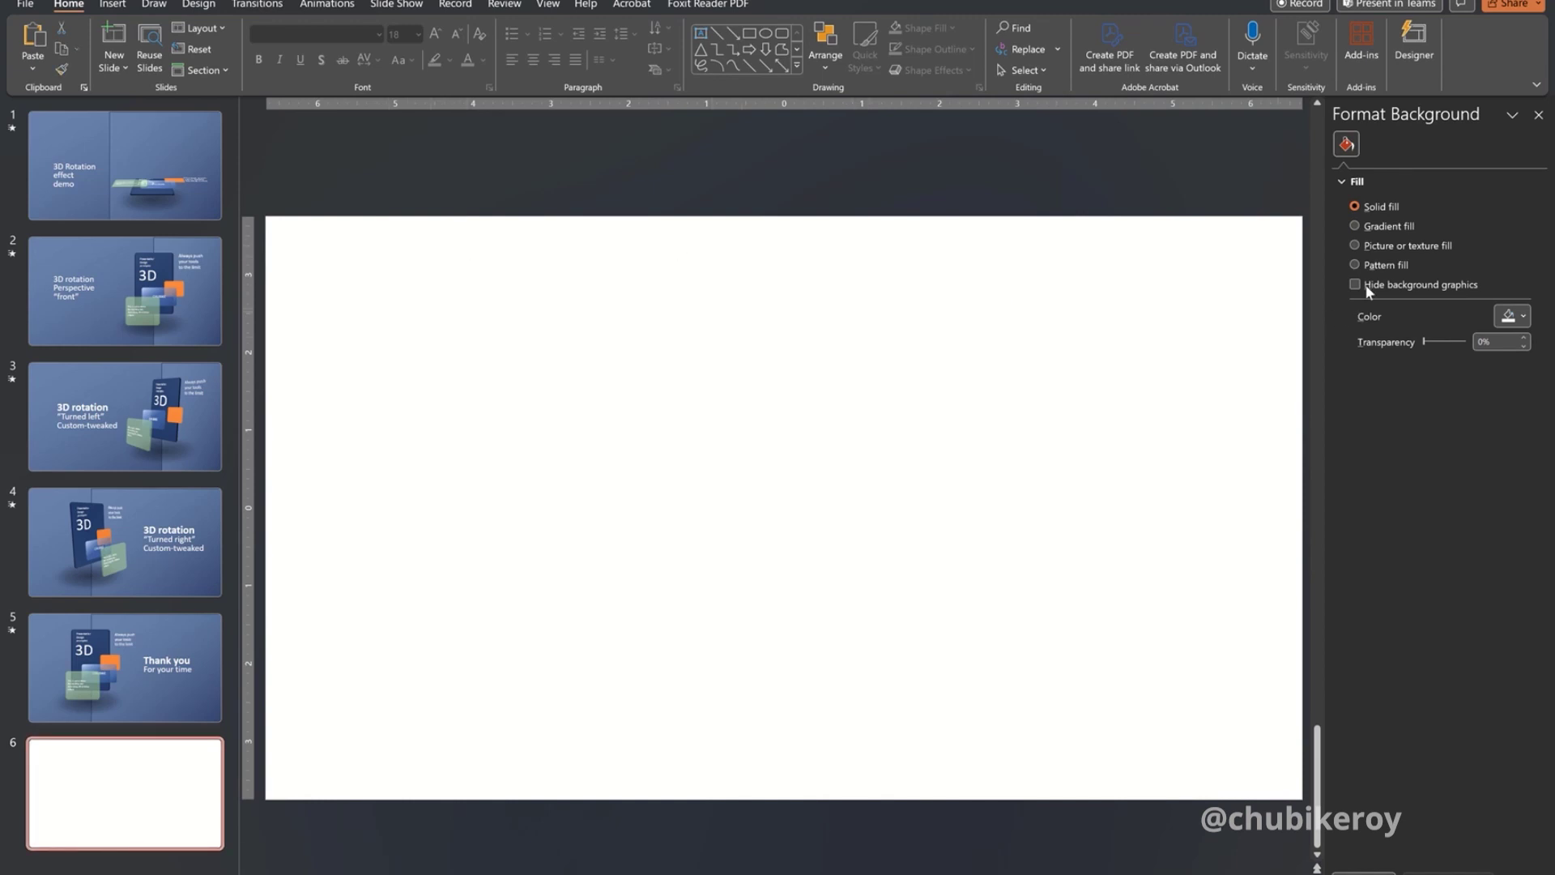
right_click(1100, 340)
click(1166, 524)
click(1357, 226)
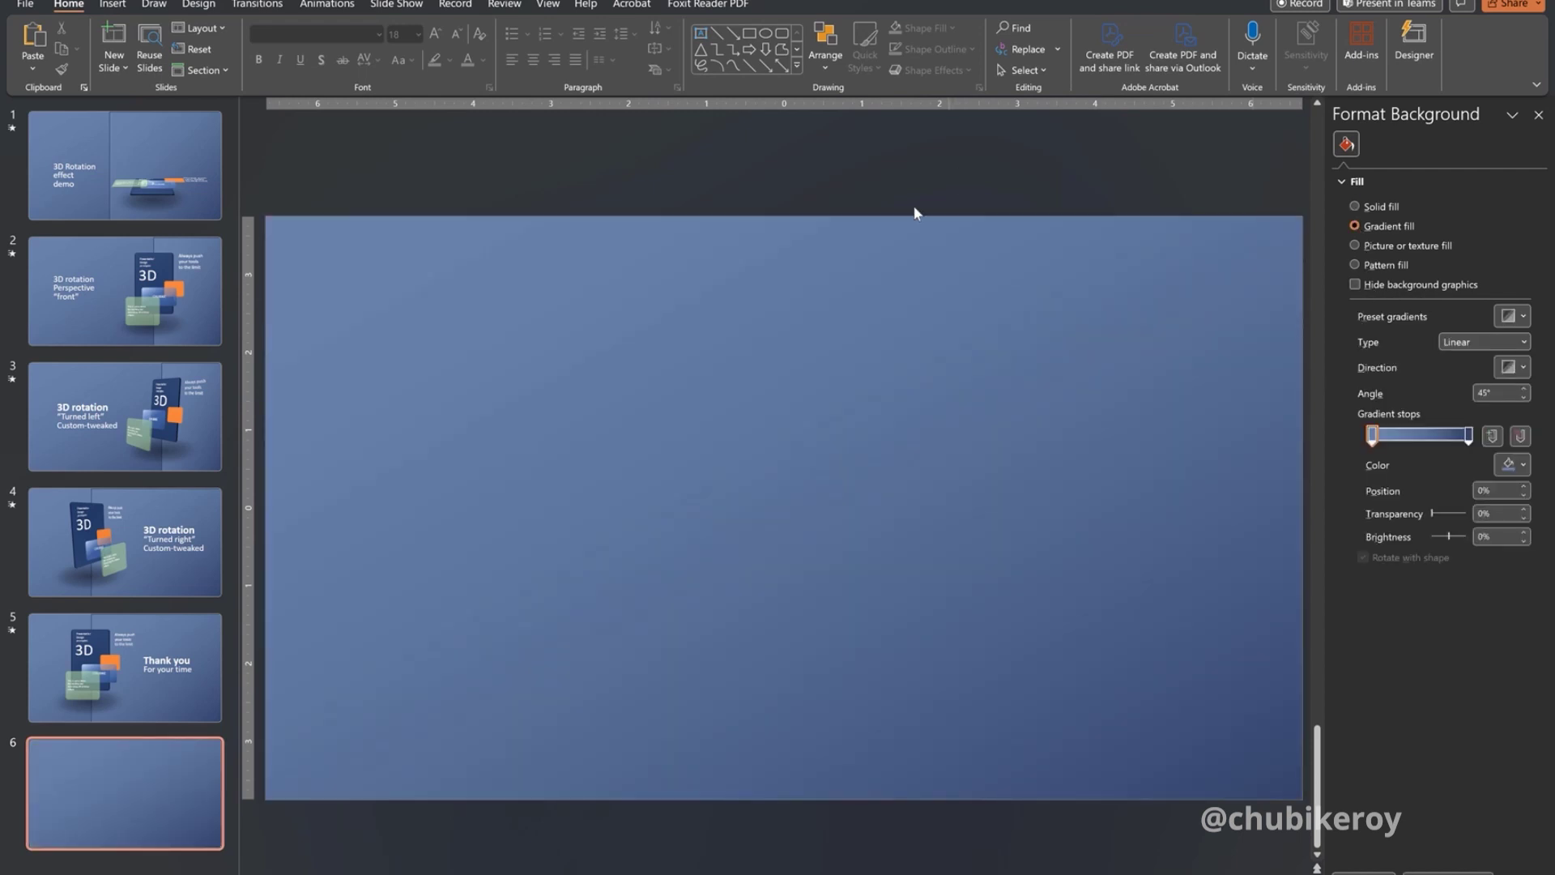
key(ctrl+v)
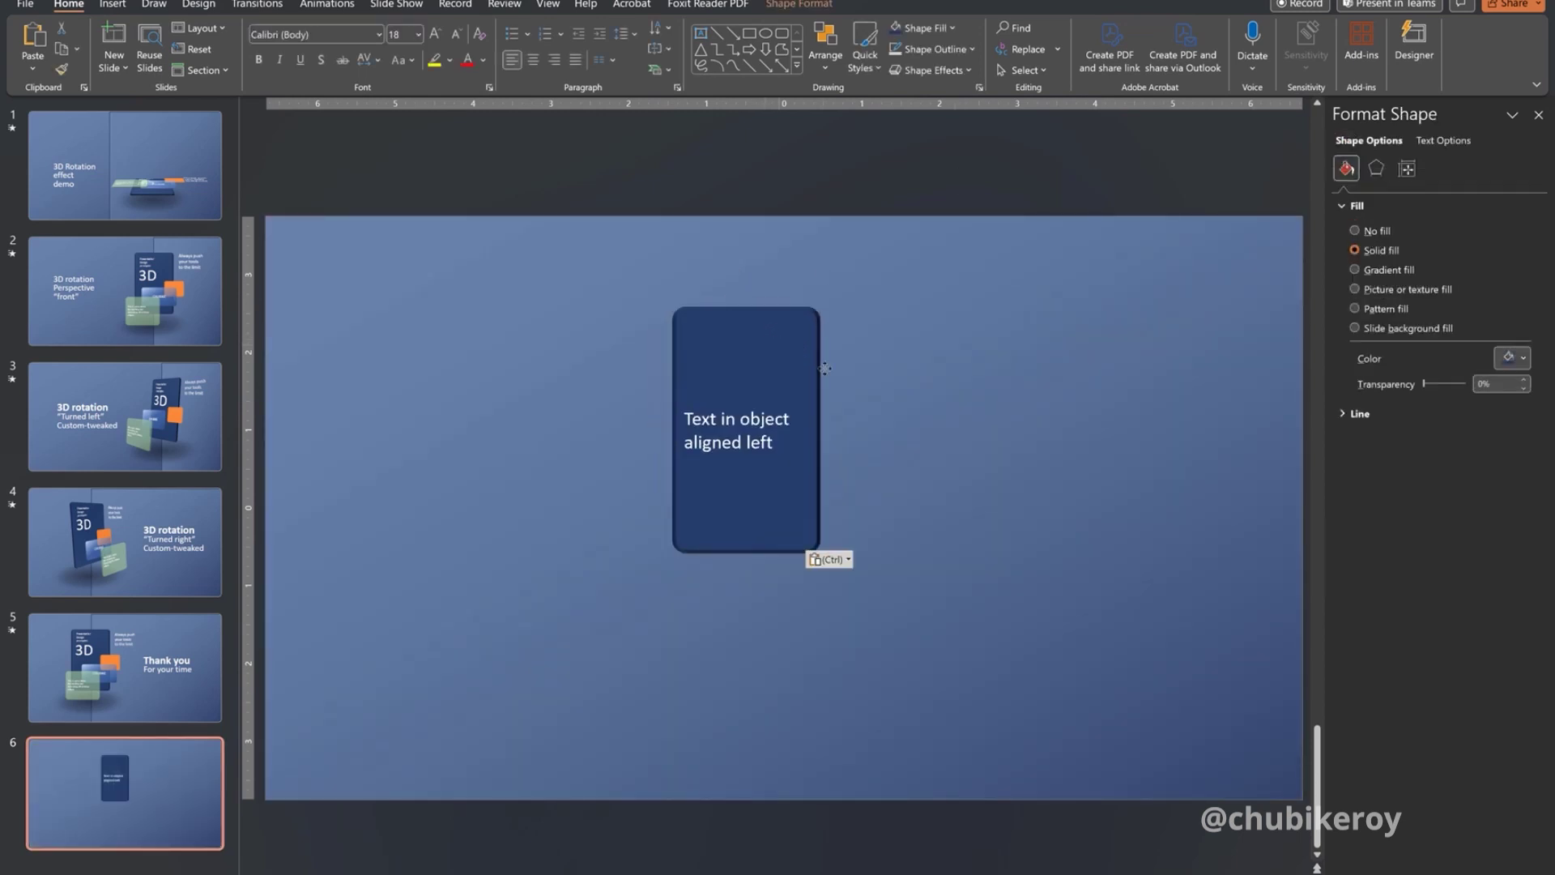
drag(824, 369, 883, 428)
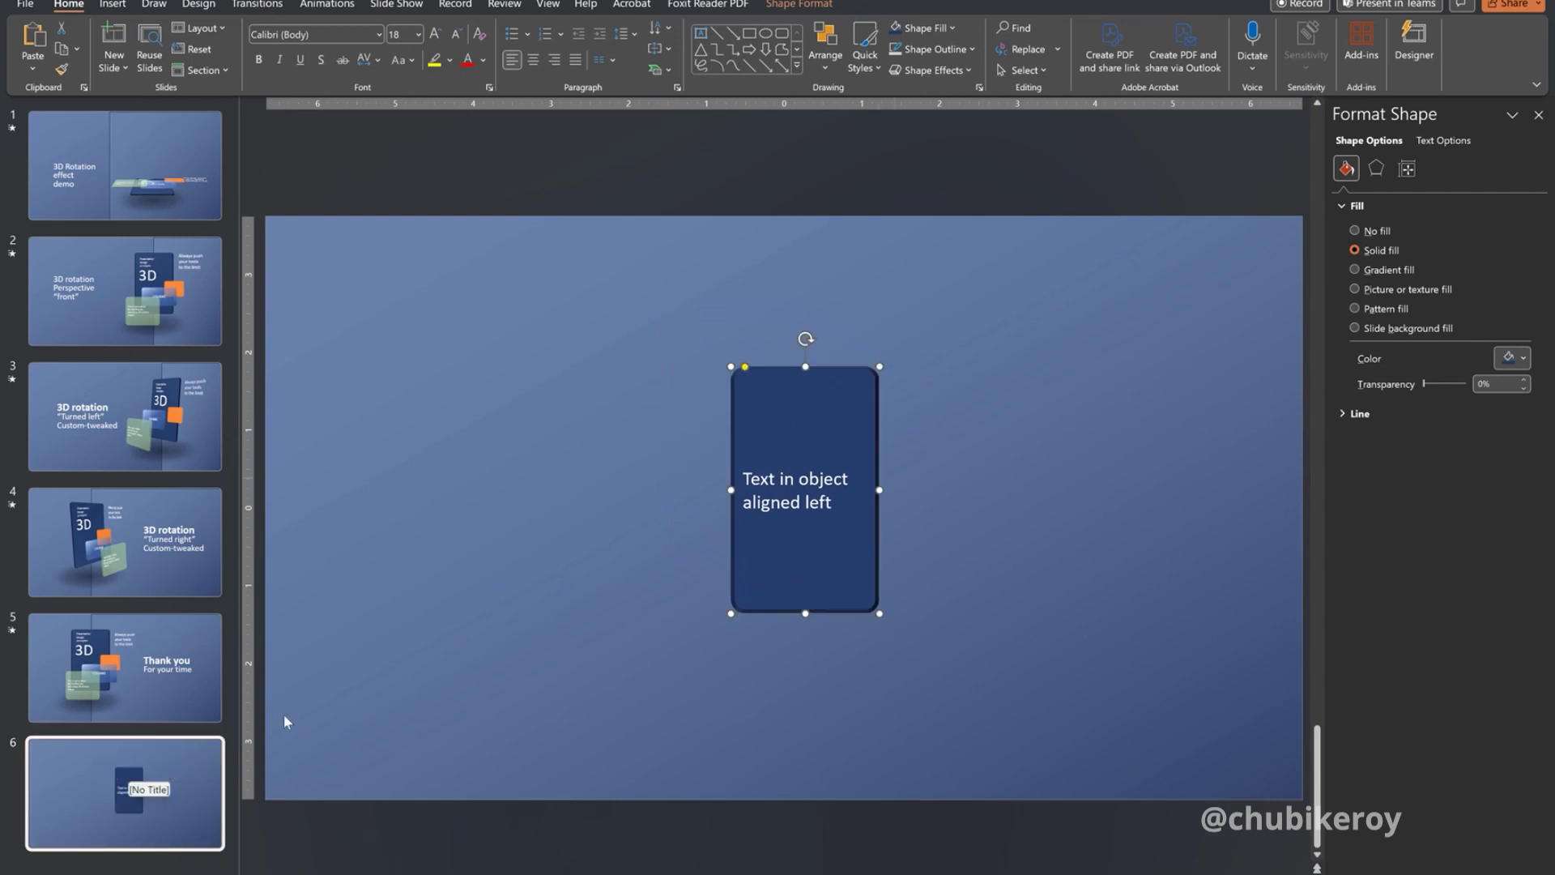
drag(793, 369, 803, 376)
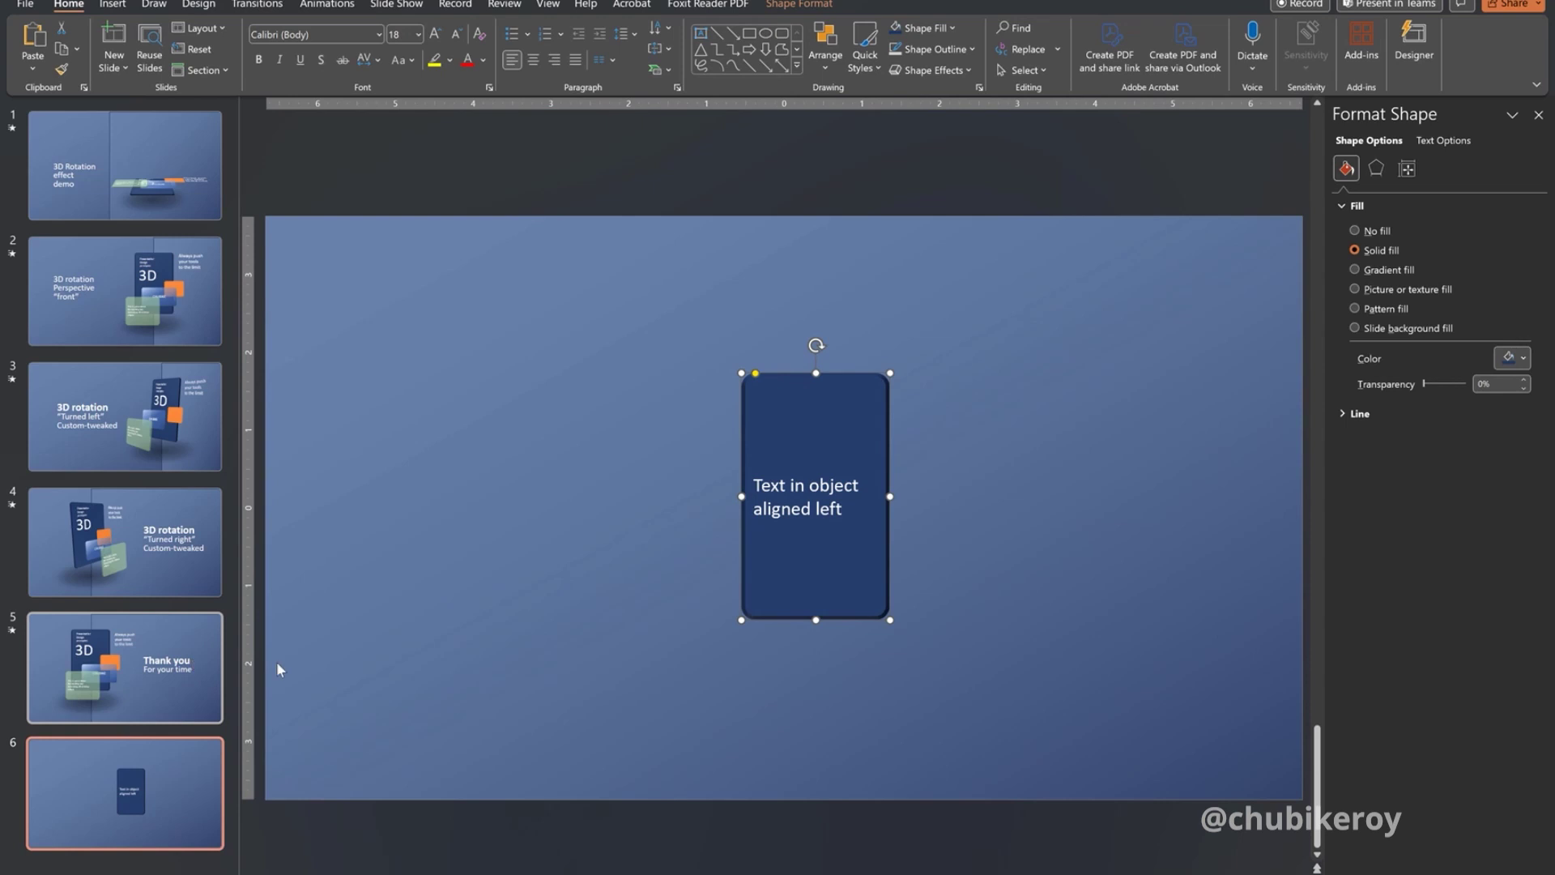
- Duplicate slide 6 as slide 7
click(148, 786)
key(ctrl+d)
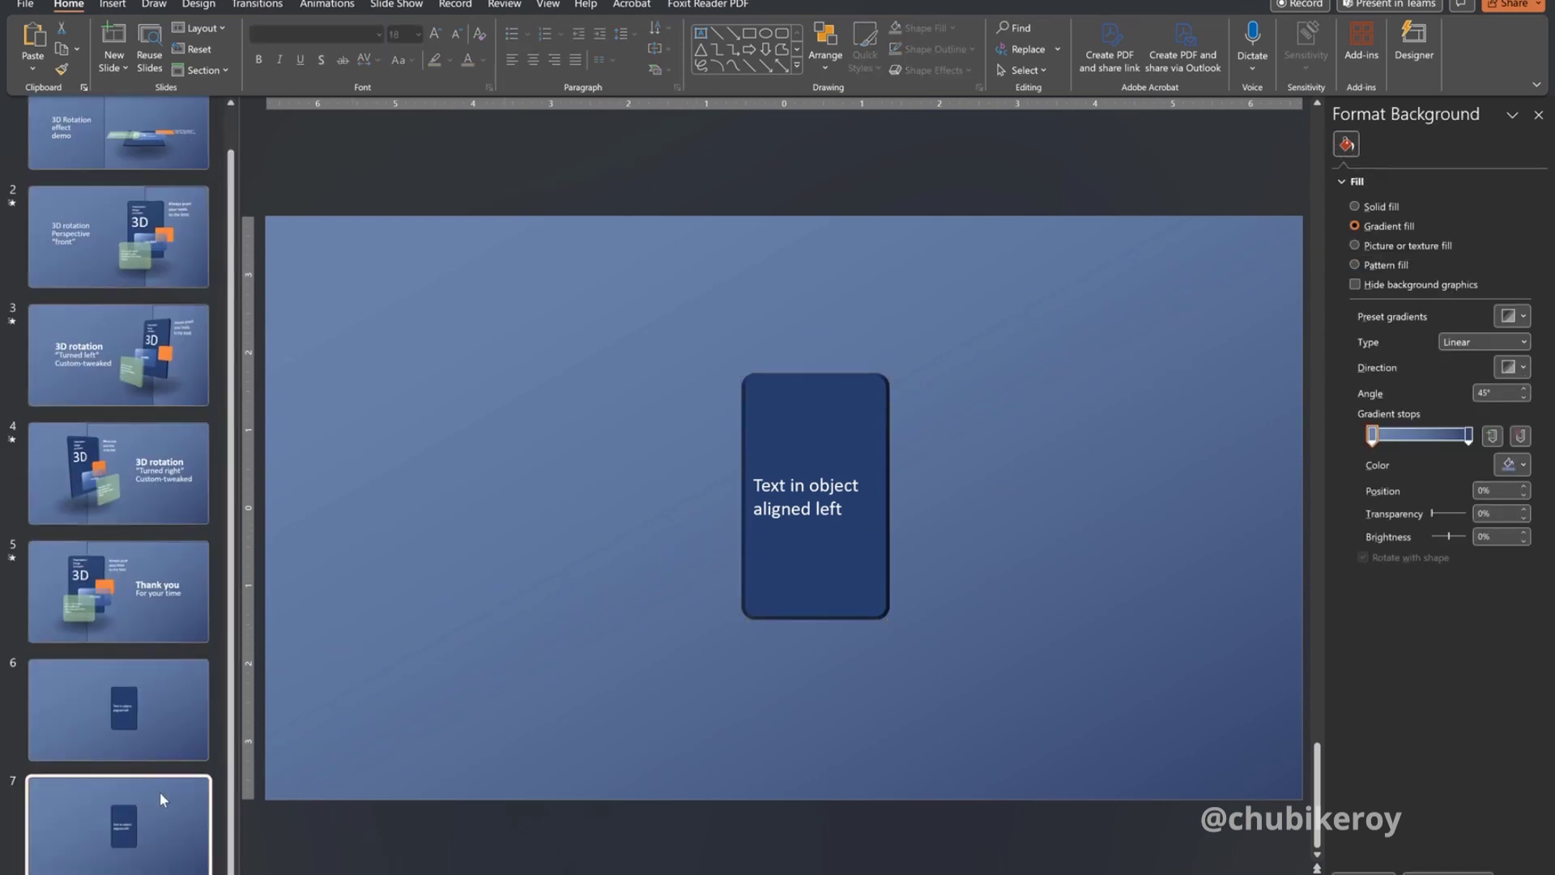
click(257, 4)
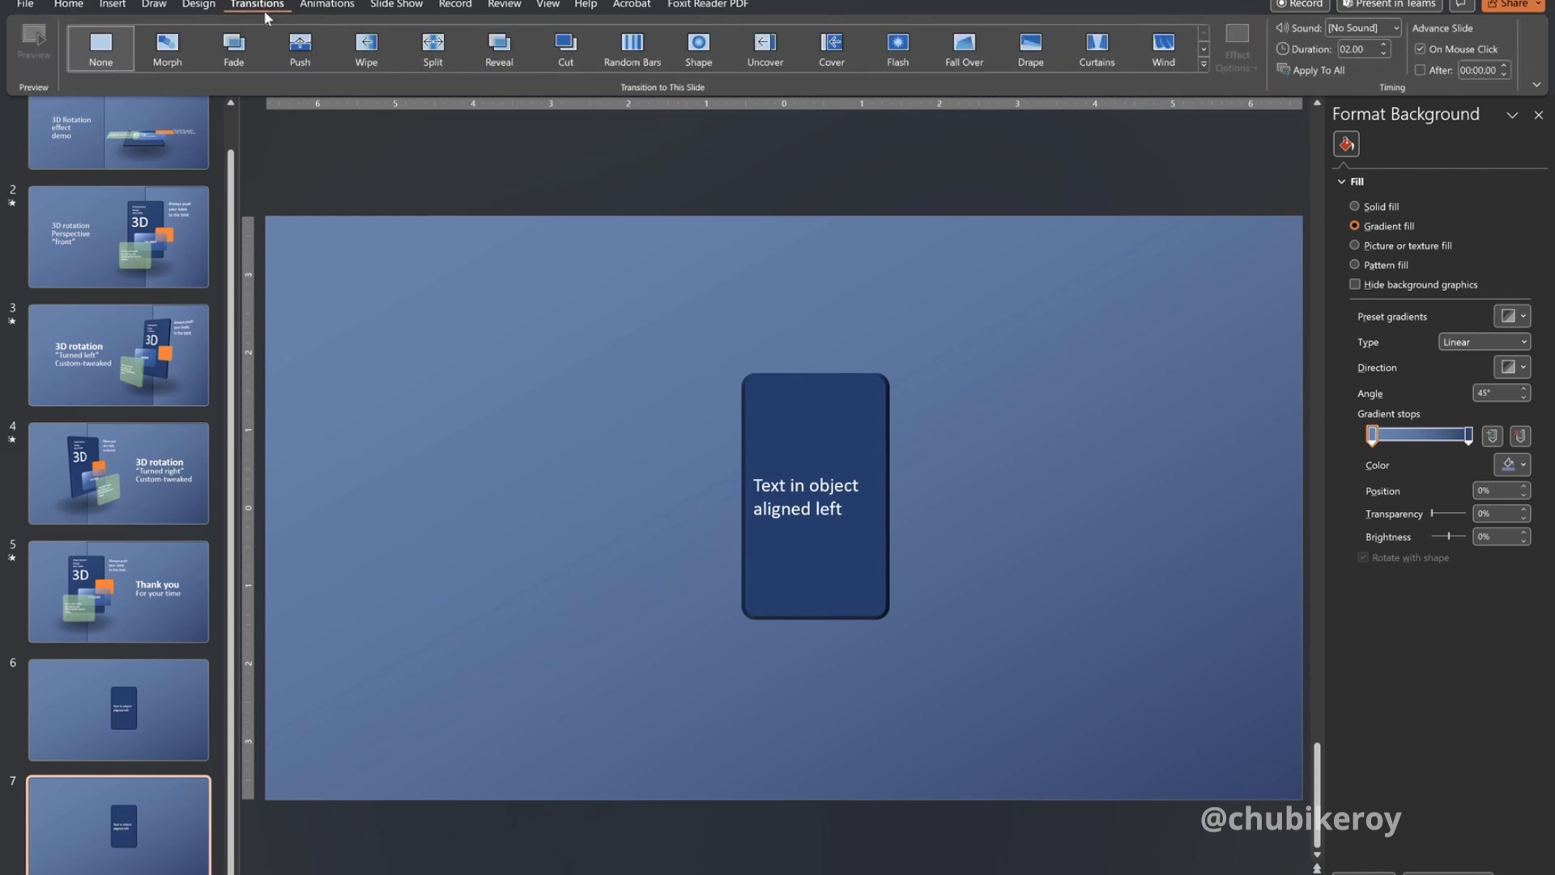
- Apply the Morph transition to slide 7 and select its card
click(172, 47)
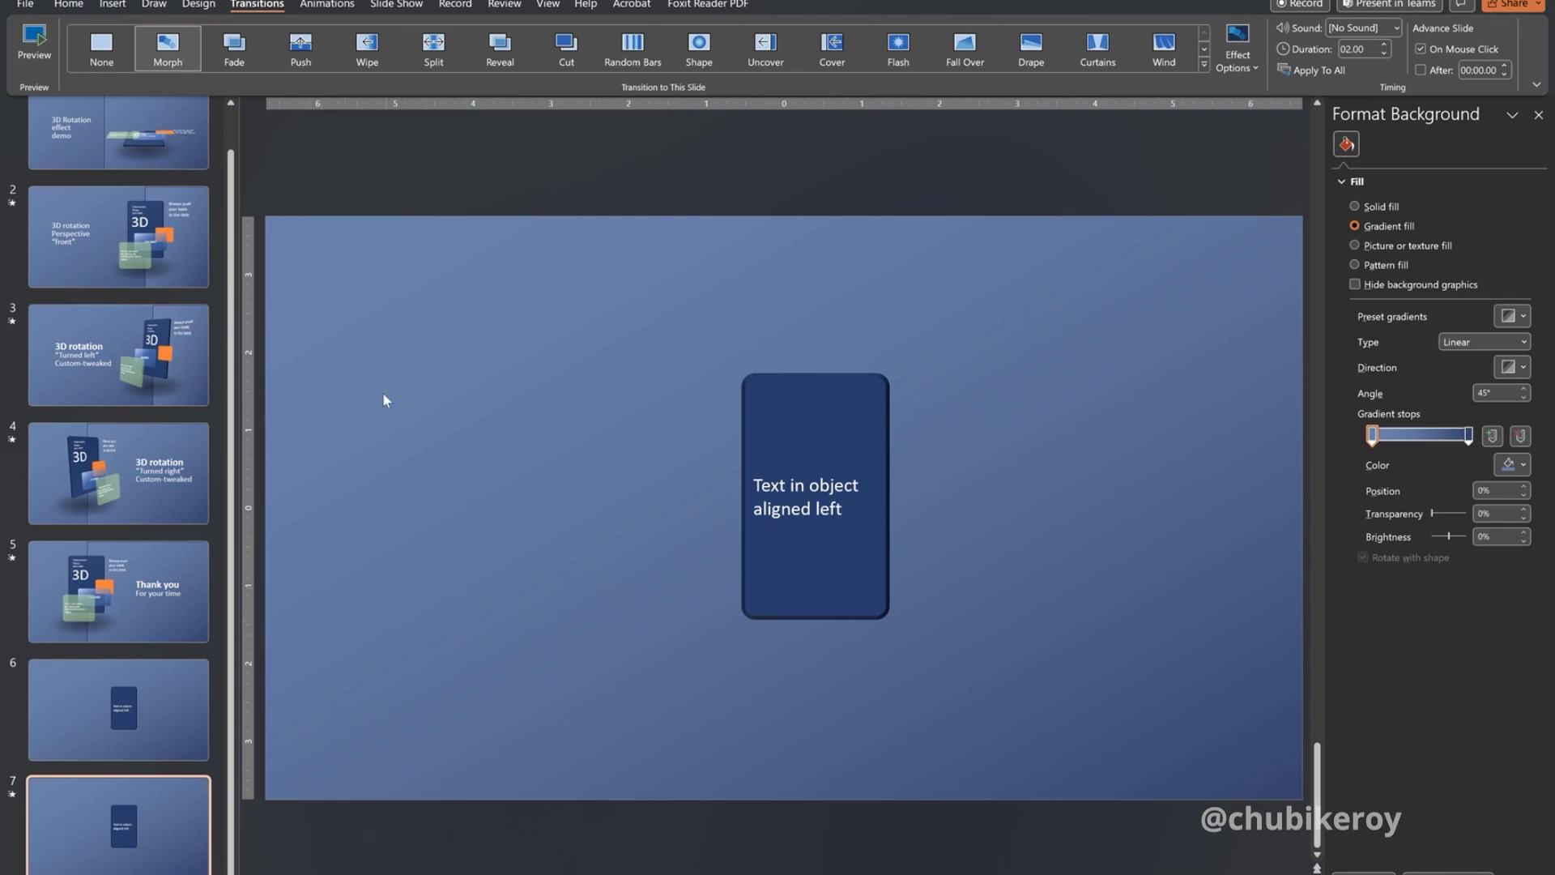
click(843, 374)
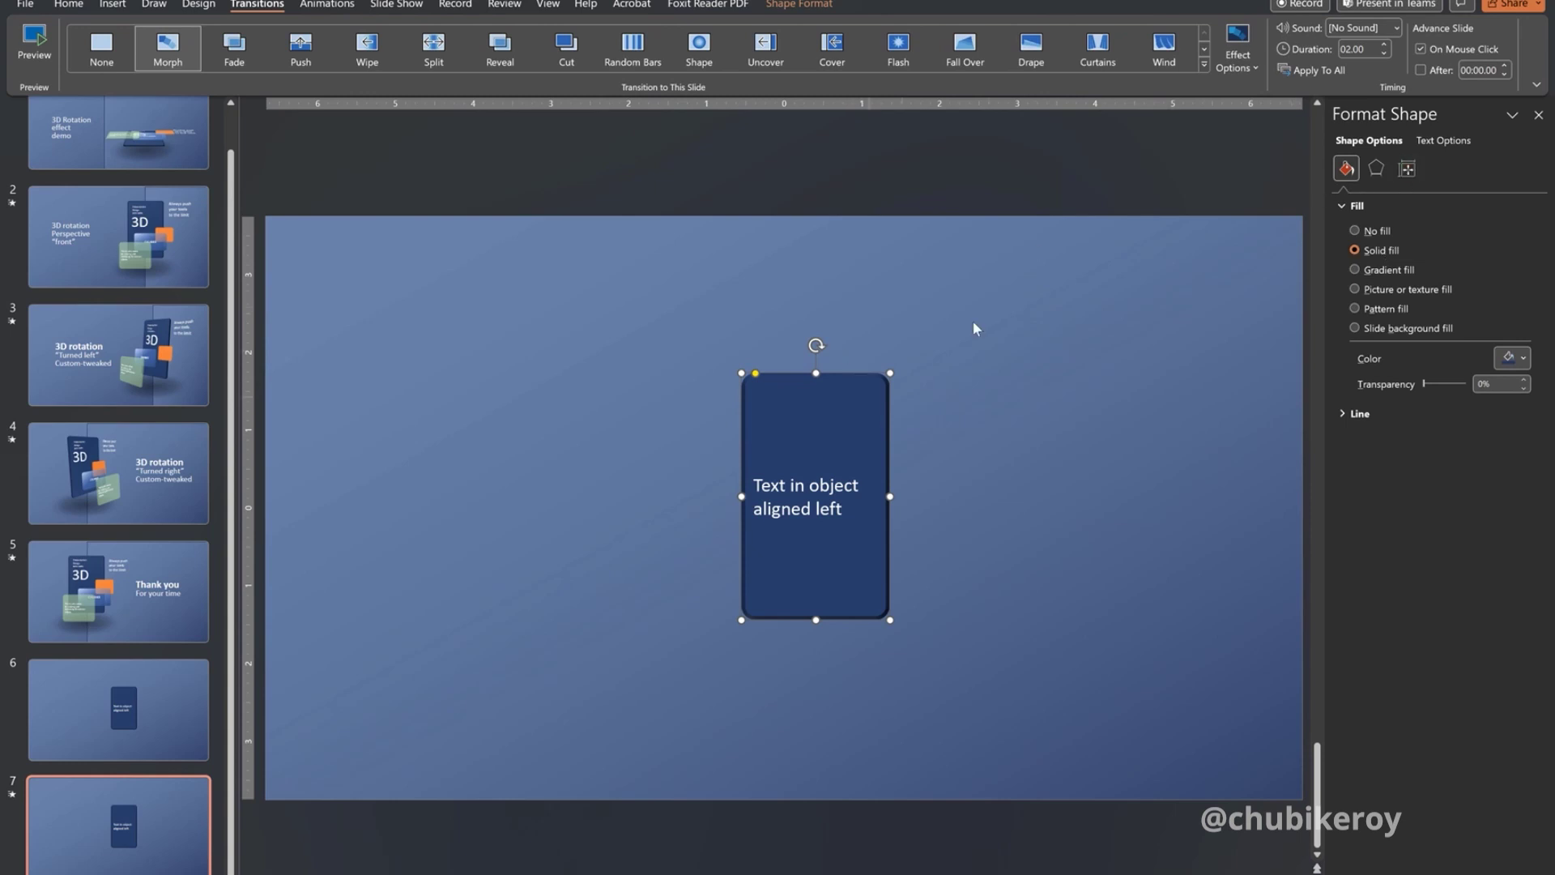
- Turn slide 7's card at an angle with a parallel 3-D Rotation preset
click(1374, 170)
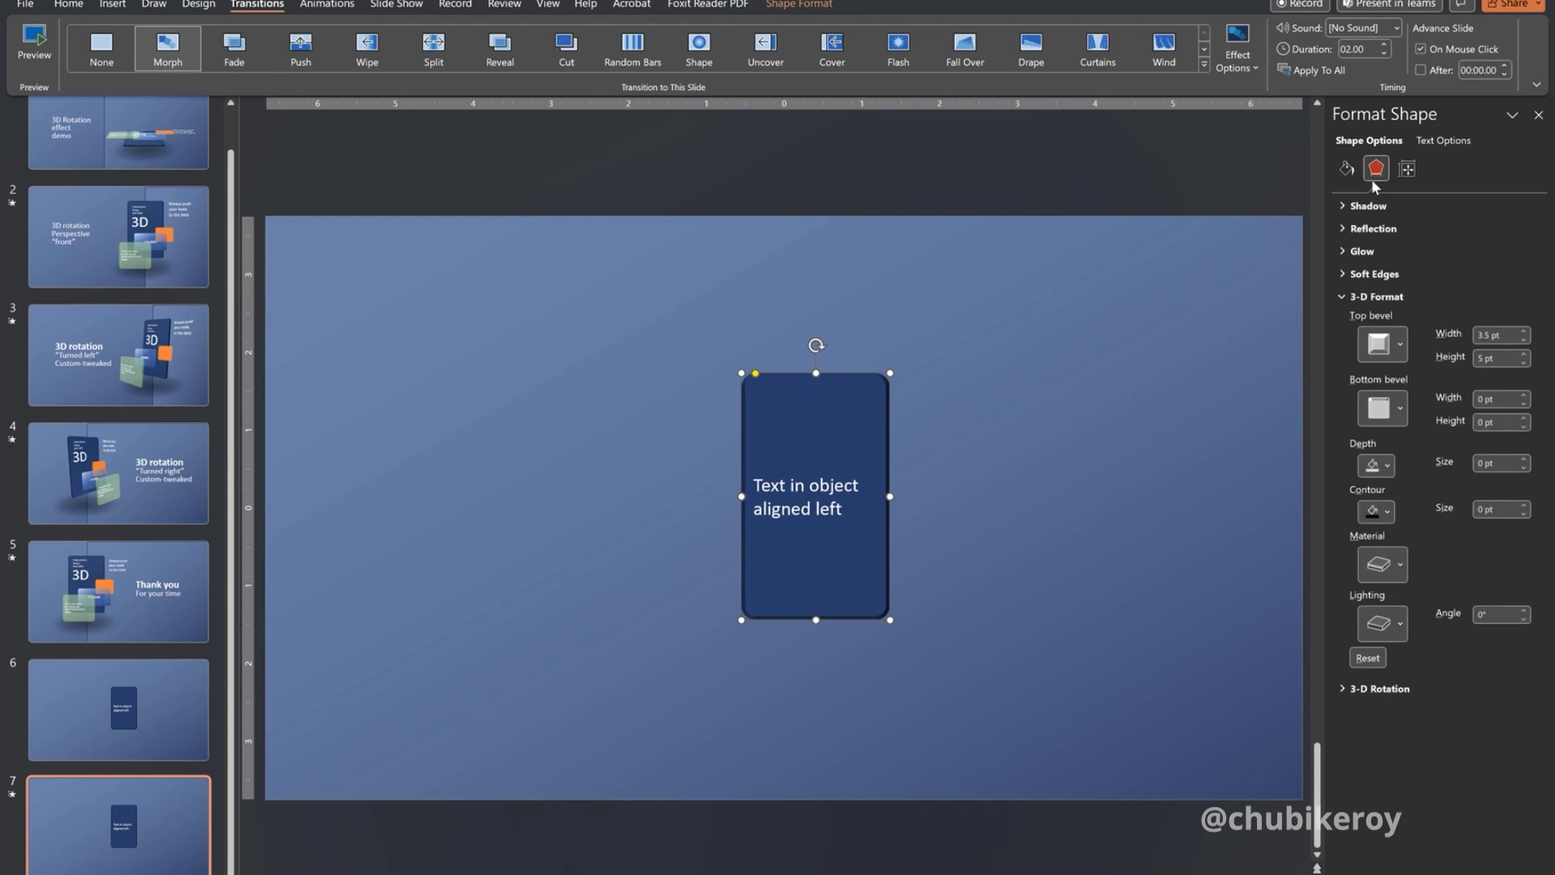
click(1339, 296)
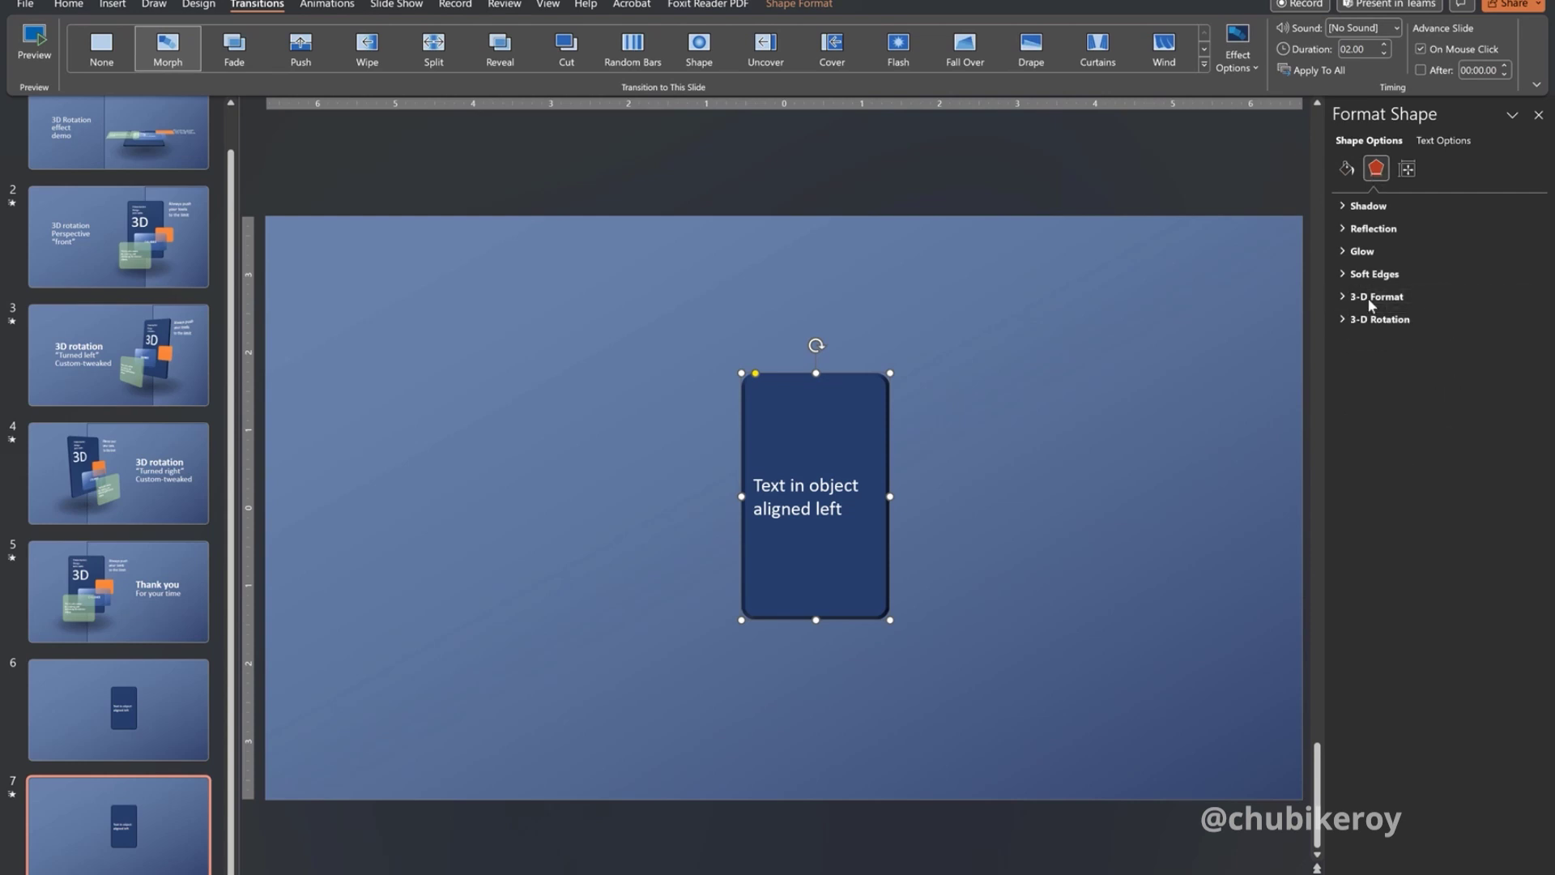
click(1342, 318)
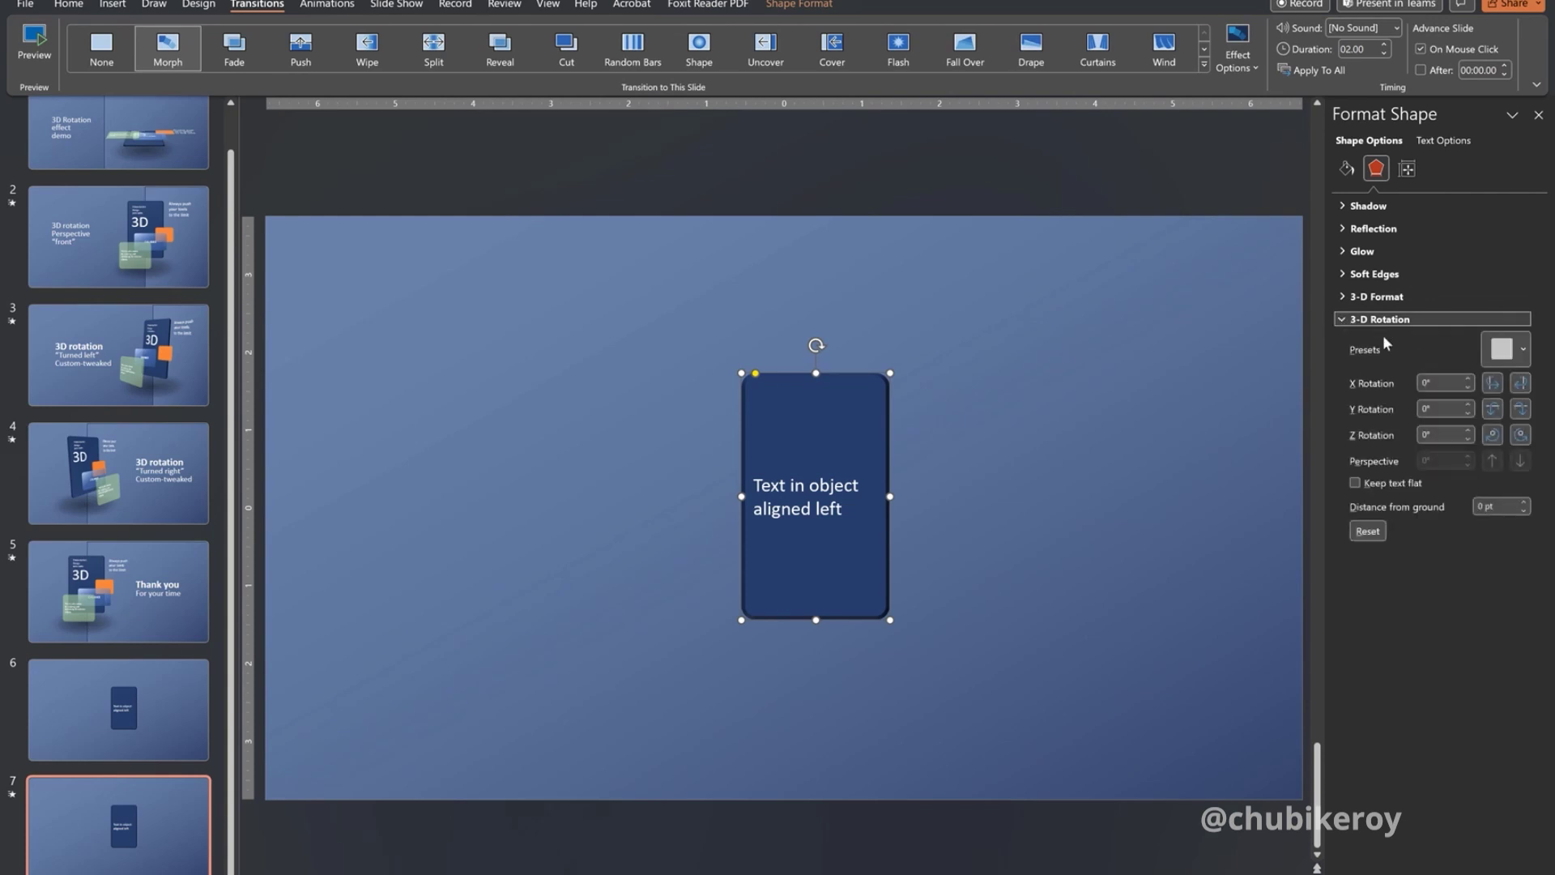
click(1525, 350)
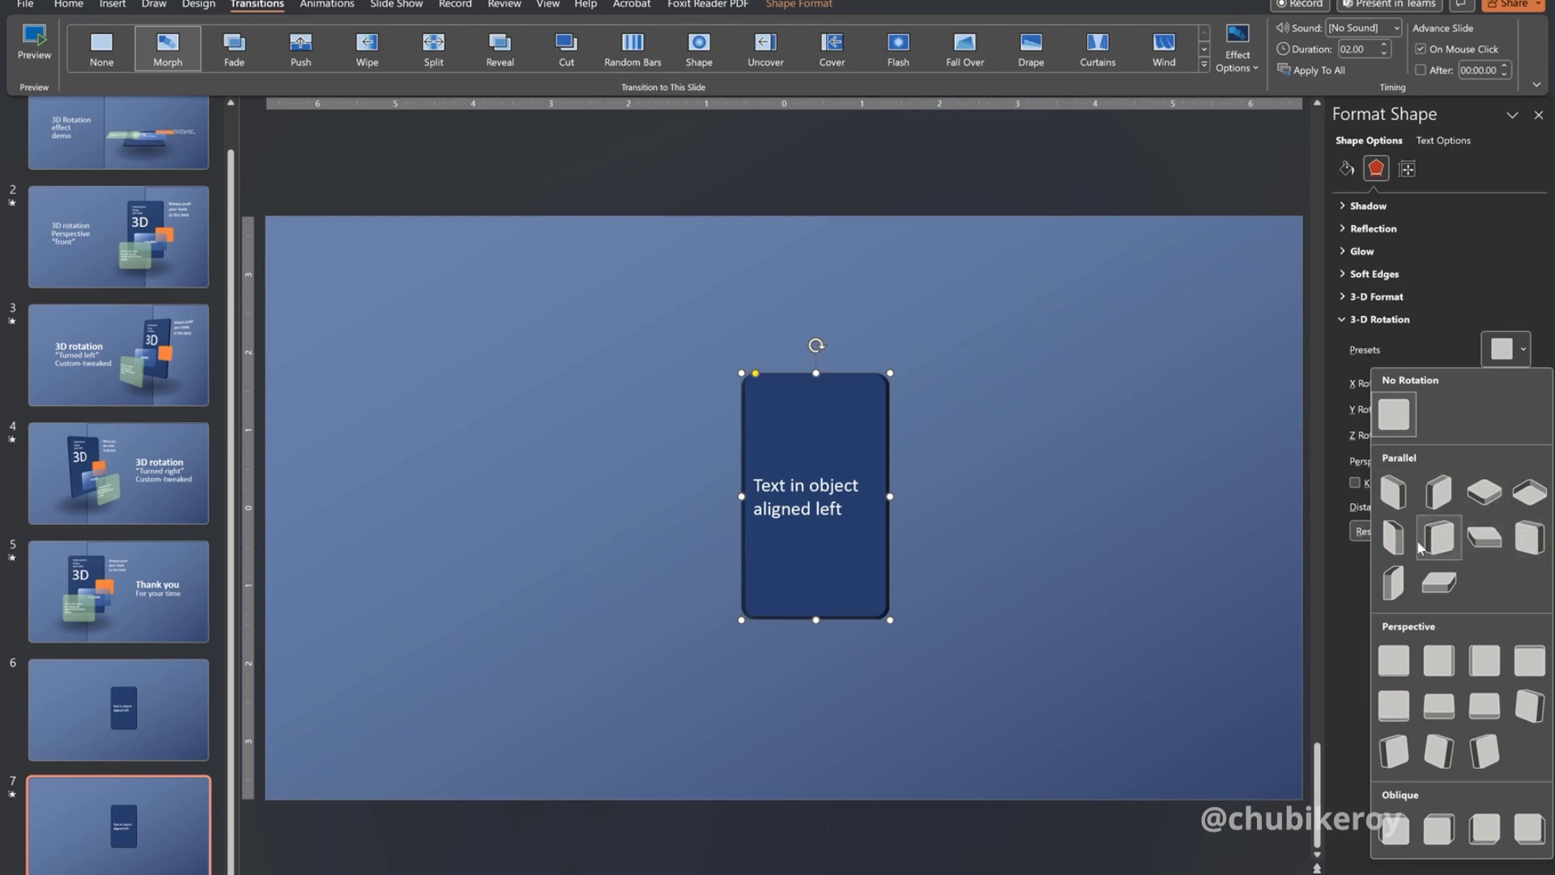
click(1529, 539)
- Try several 3-D Rotation presets, apply Perspective: Turned Left, Tilted Up, and raise X rotation to 40°
click(1505, 349)
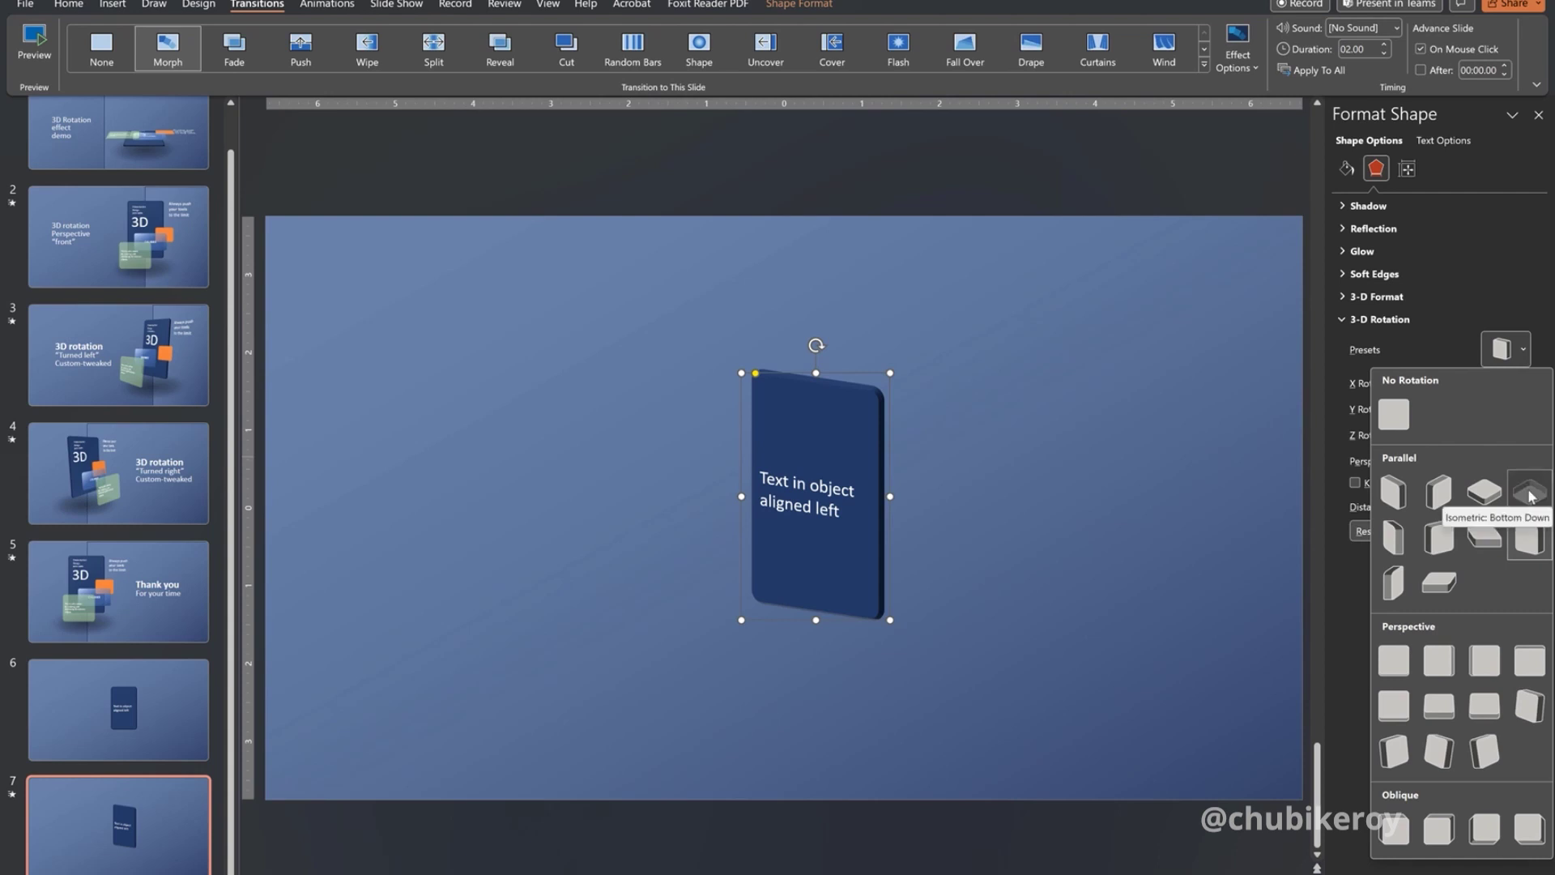
click(1531, 496)
click(1505, 349)
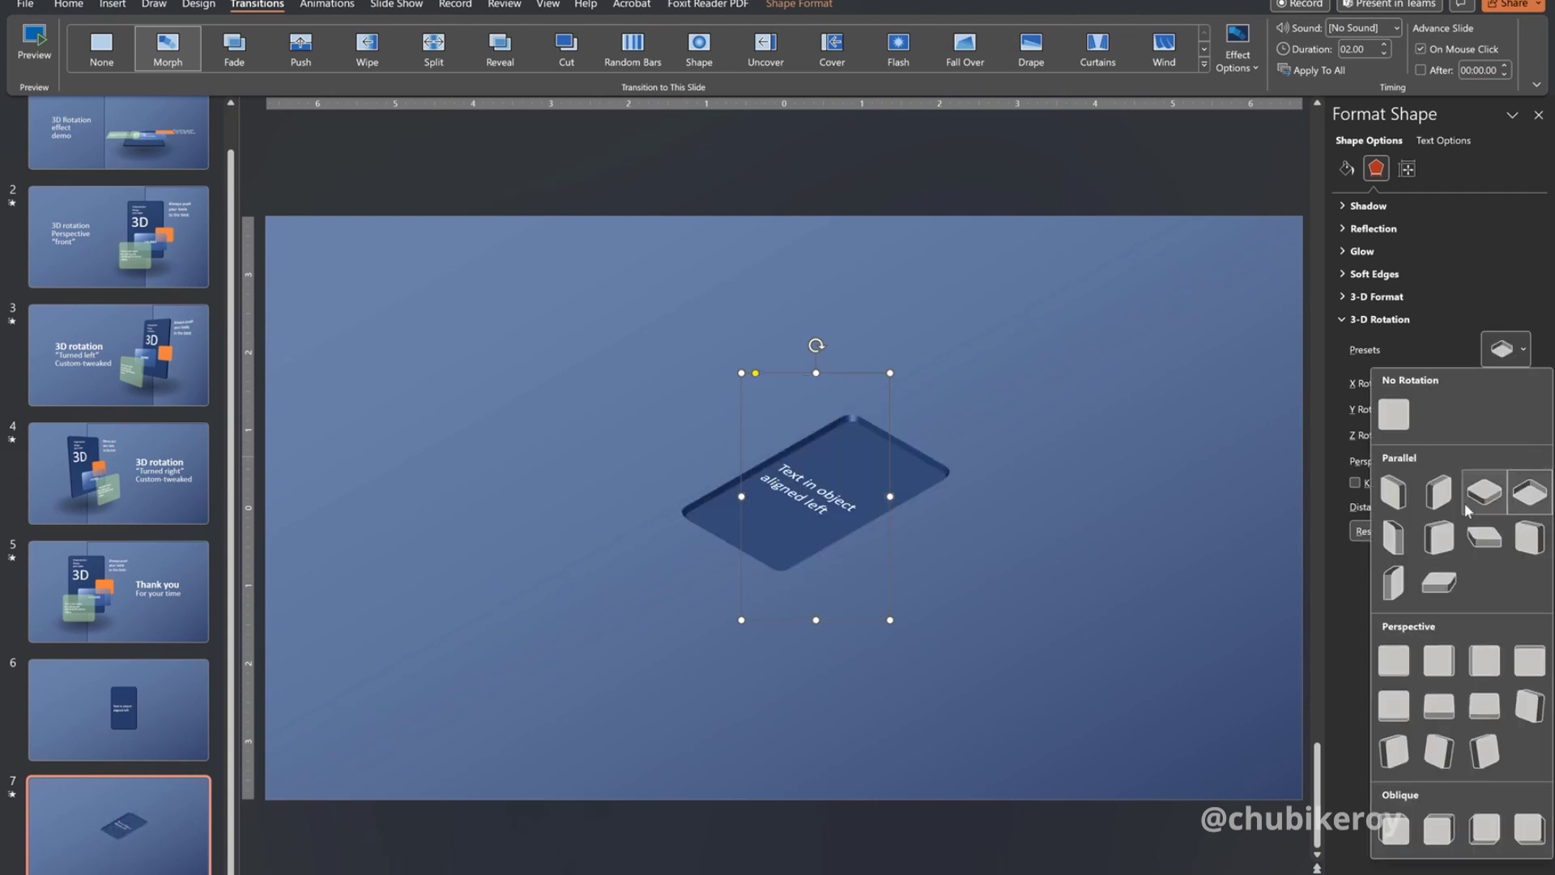
click(1447, 490)
click(1523, 350)
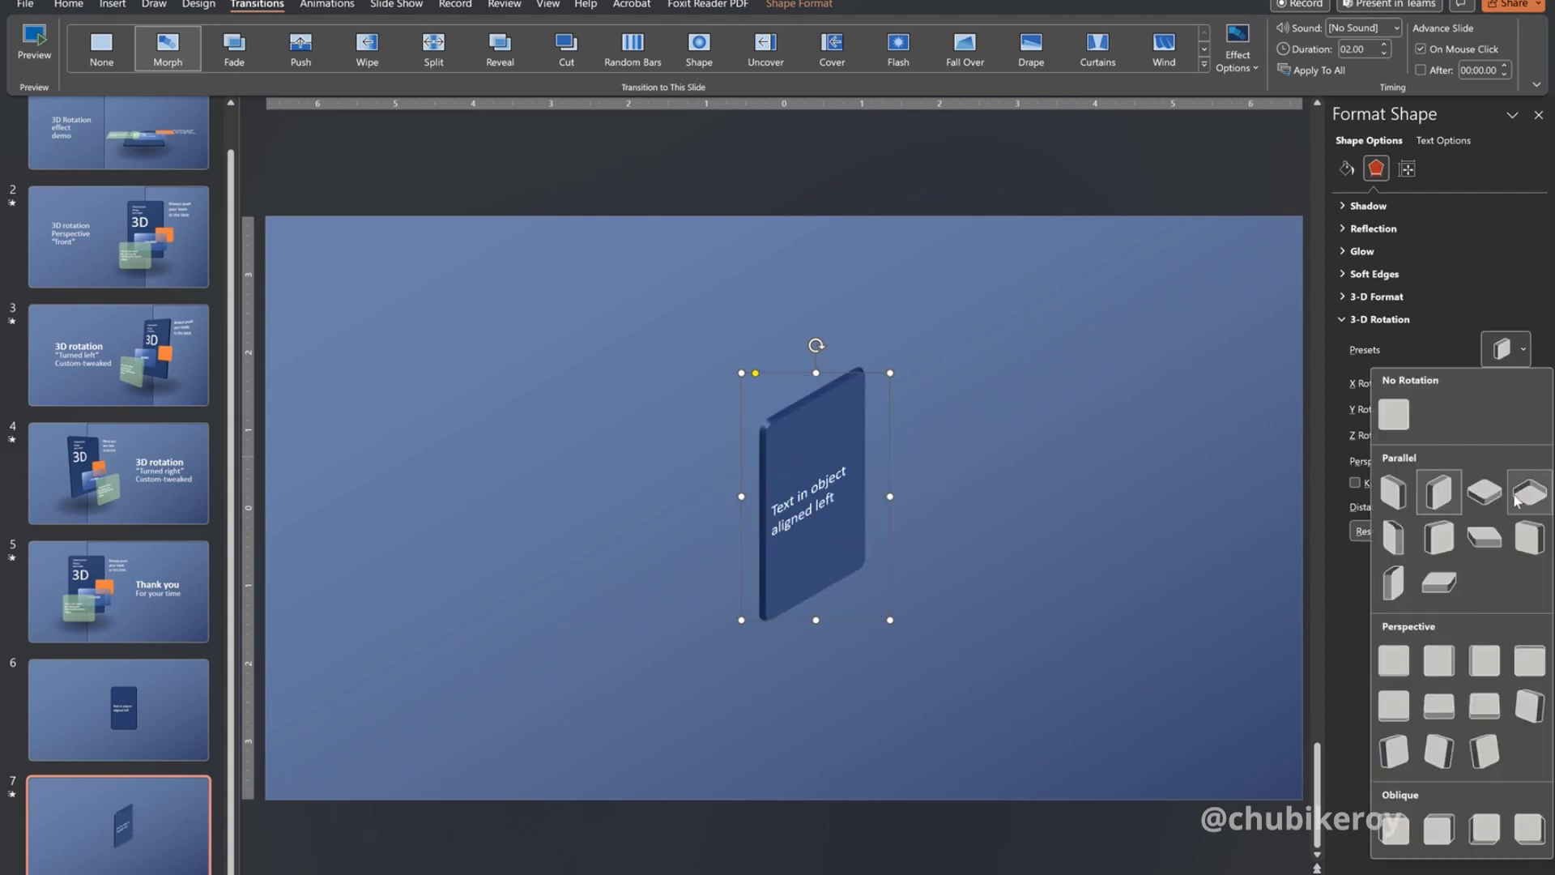
click(1527, 539)
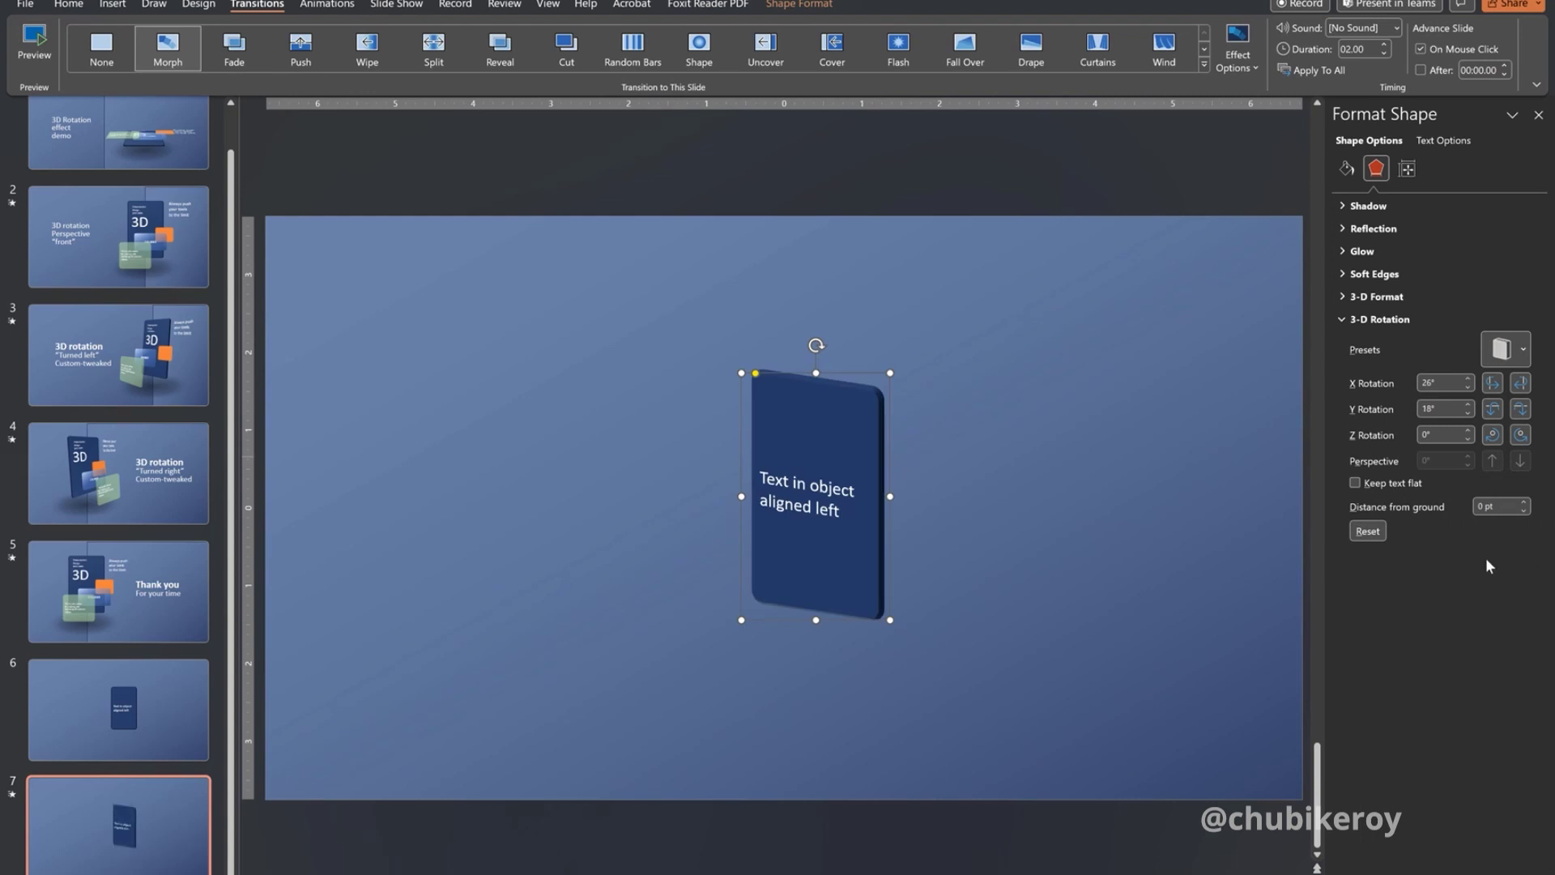
click(1519, 350)
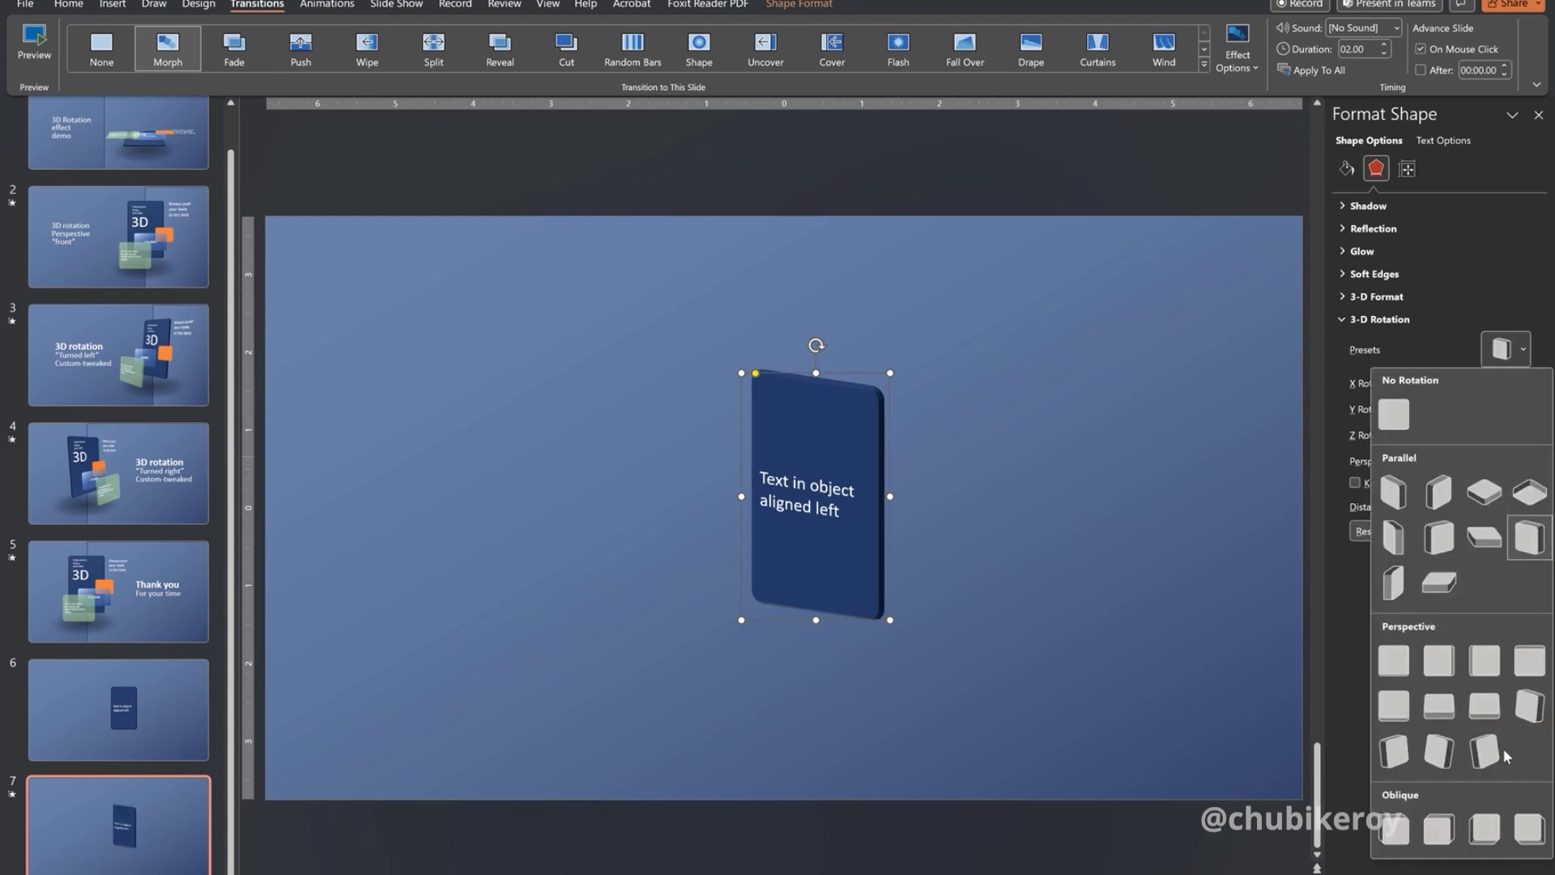
click(1439, 752)
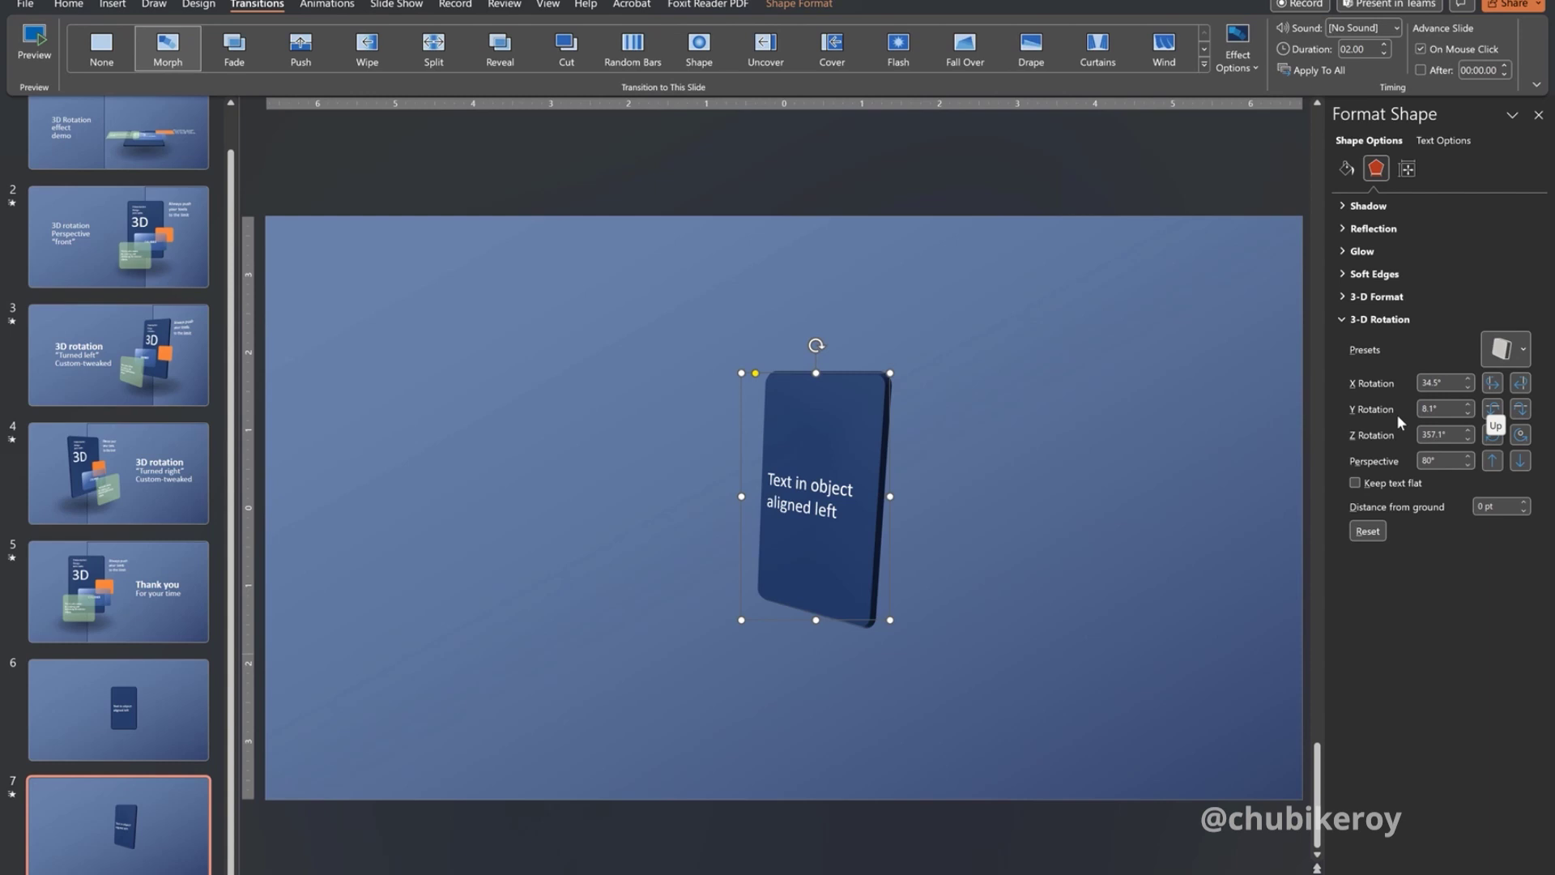
click(1469, 379)
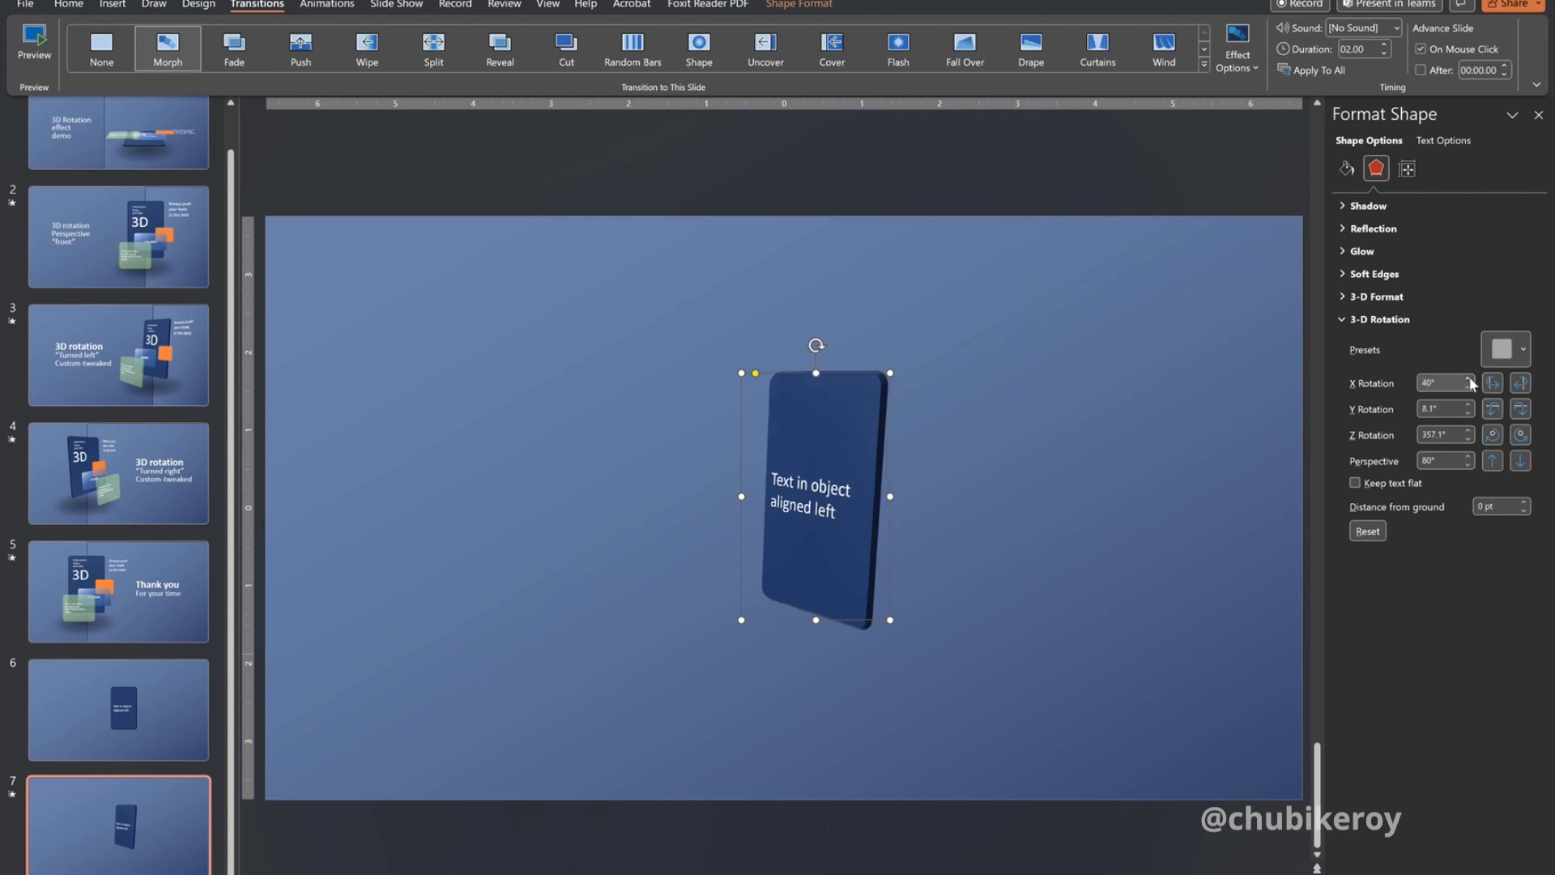
- Nudge the card's X rotation up, then settle it back at 40°
click(1469, 379)
click(1469, 378)
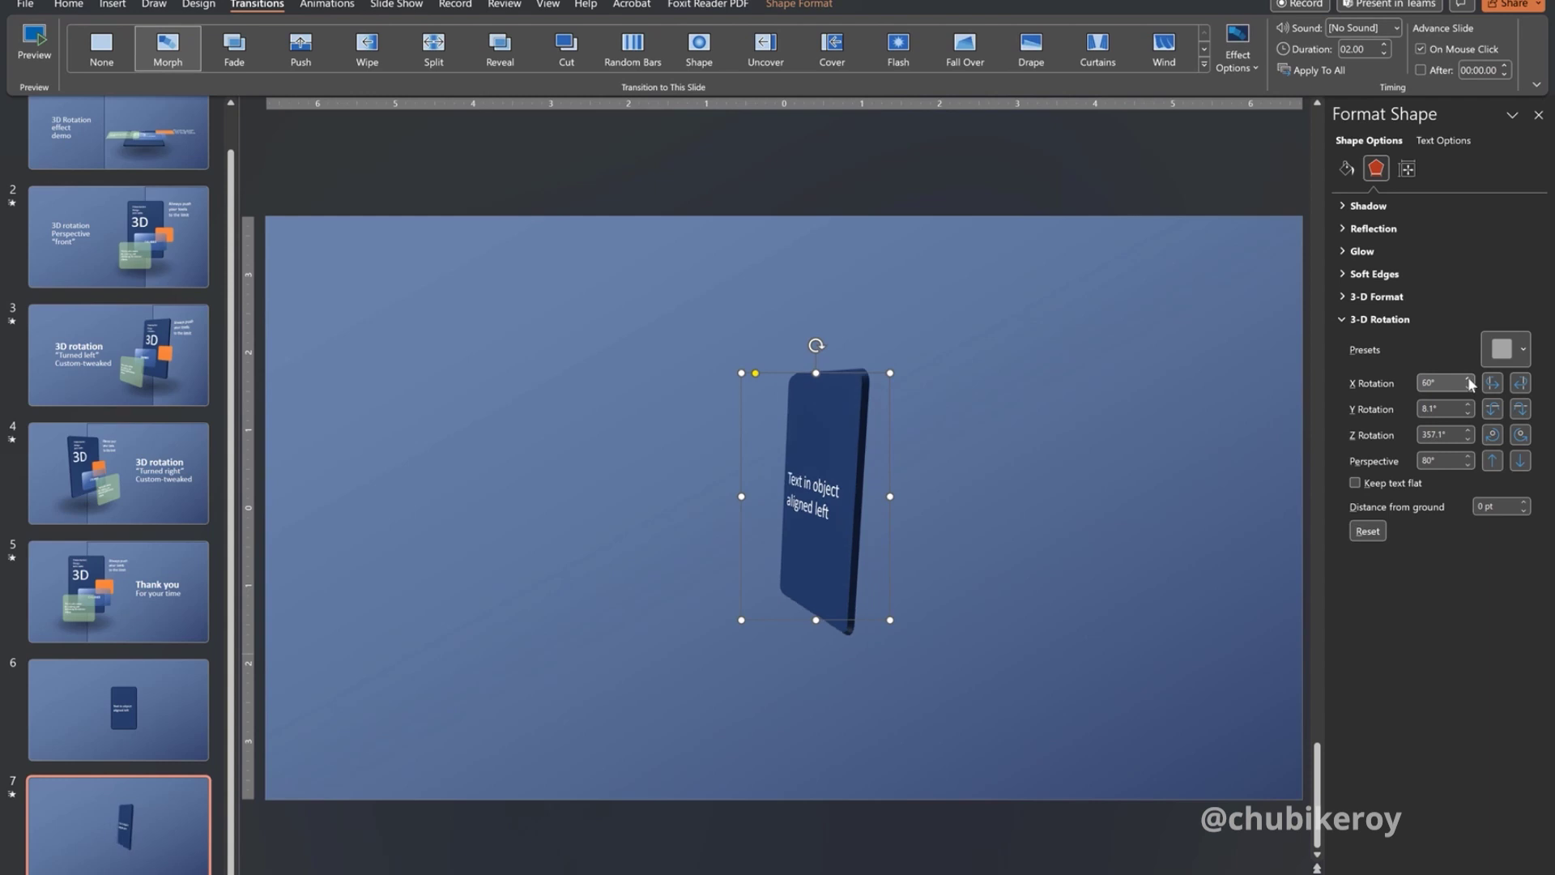
click(1469, 378)
click(1467, 386)
click(1466, 387)
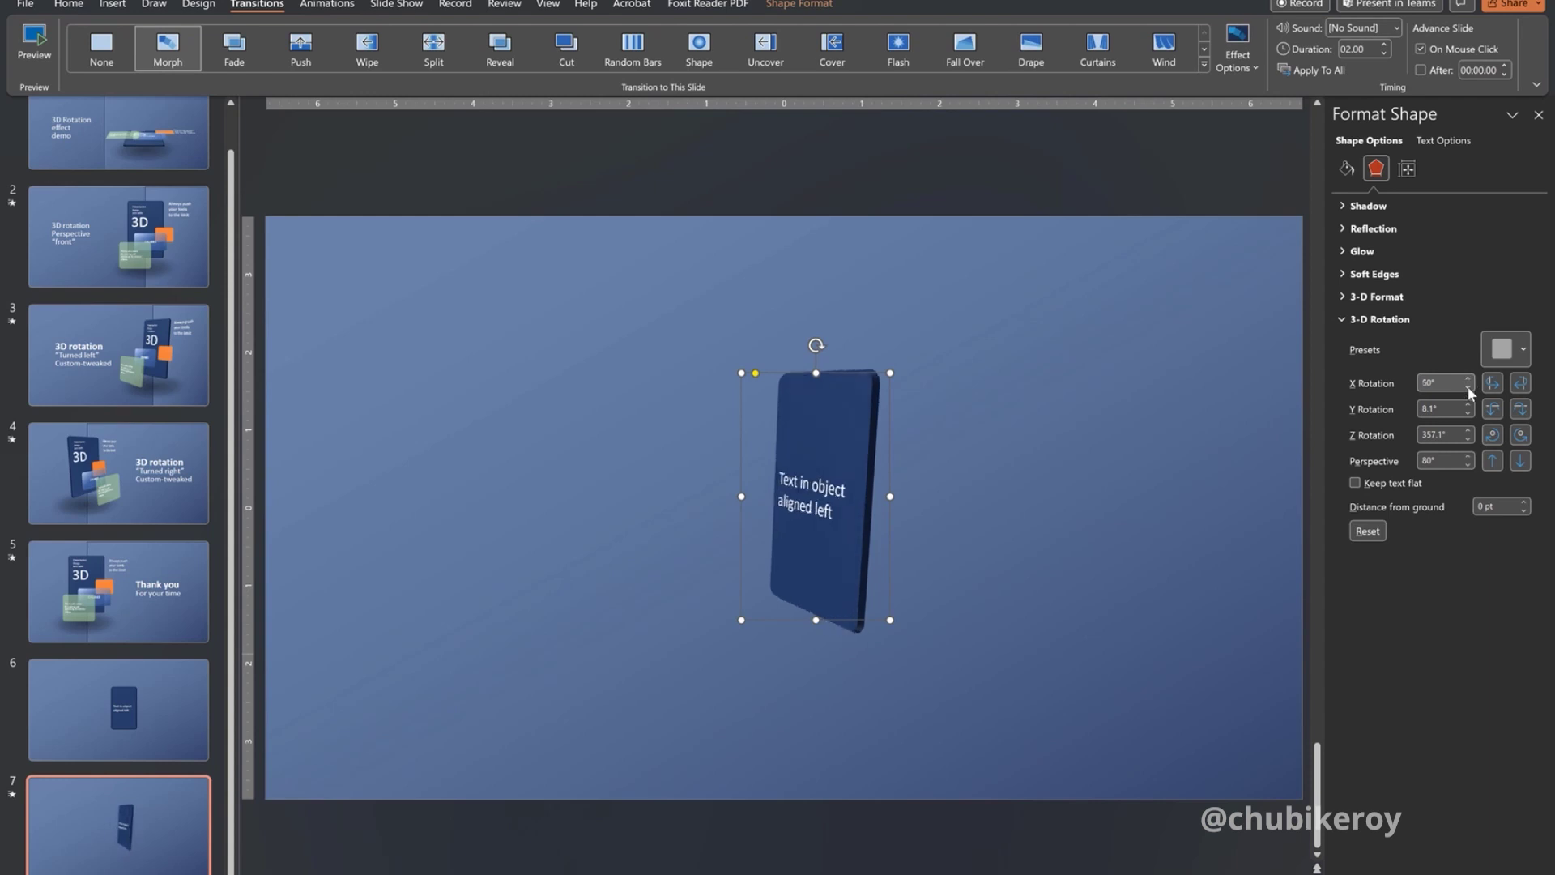
click(1467, 387)
- Set Y rotation to 0° so the card faces front, and Z rotation to 359.9°
click(1468, 405)
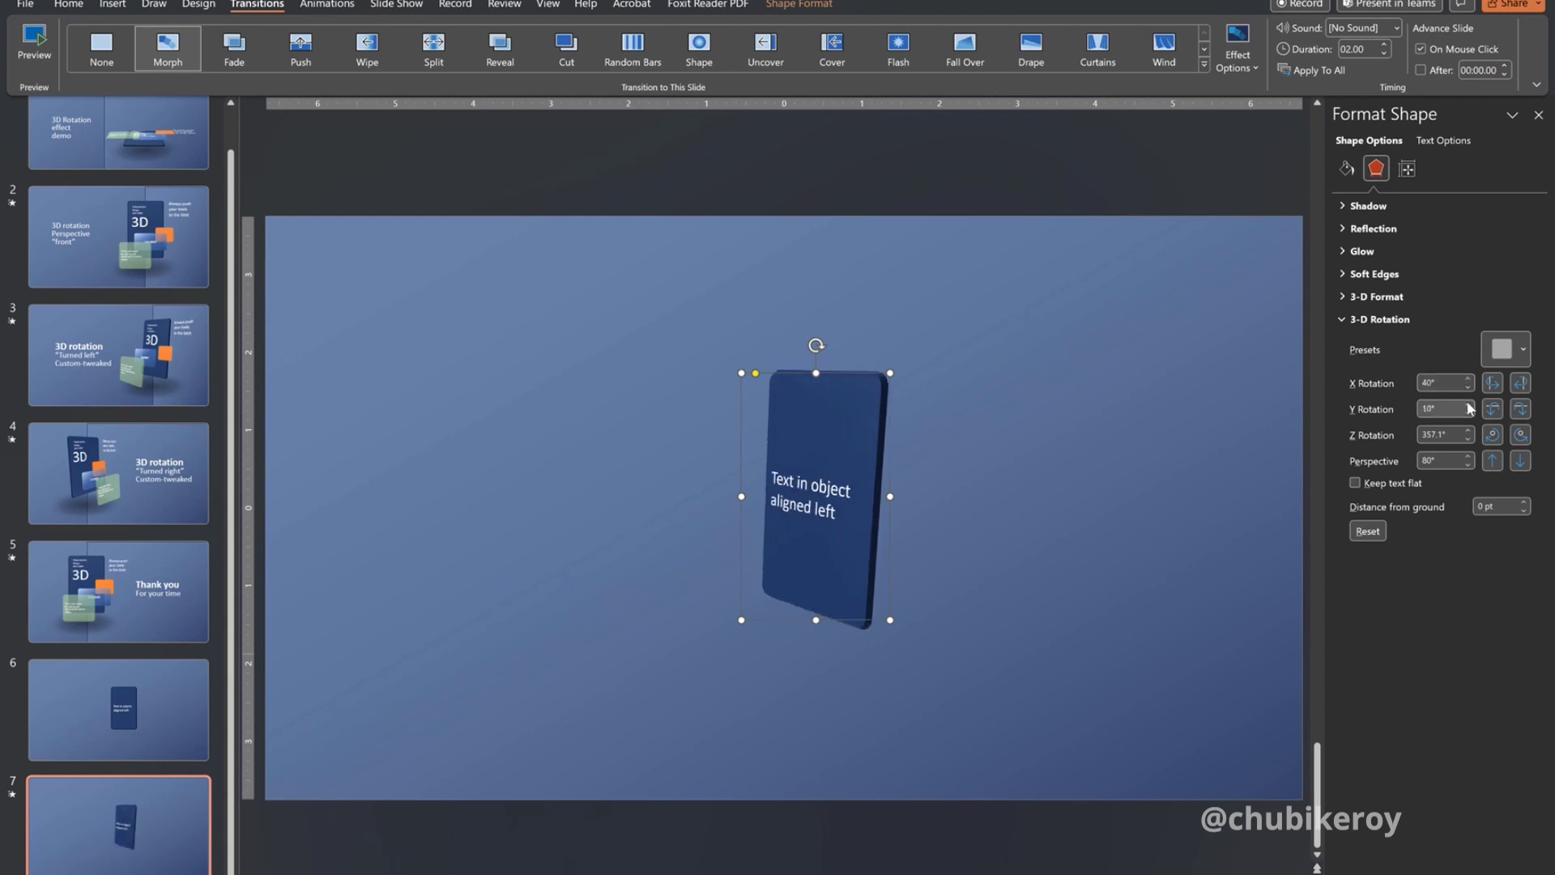
click(1468, 405)
click(1469, 405)
click(1468, 413)
click(1469, 413)
click(1469, 413)
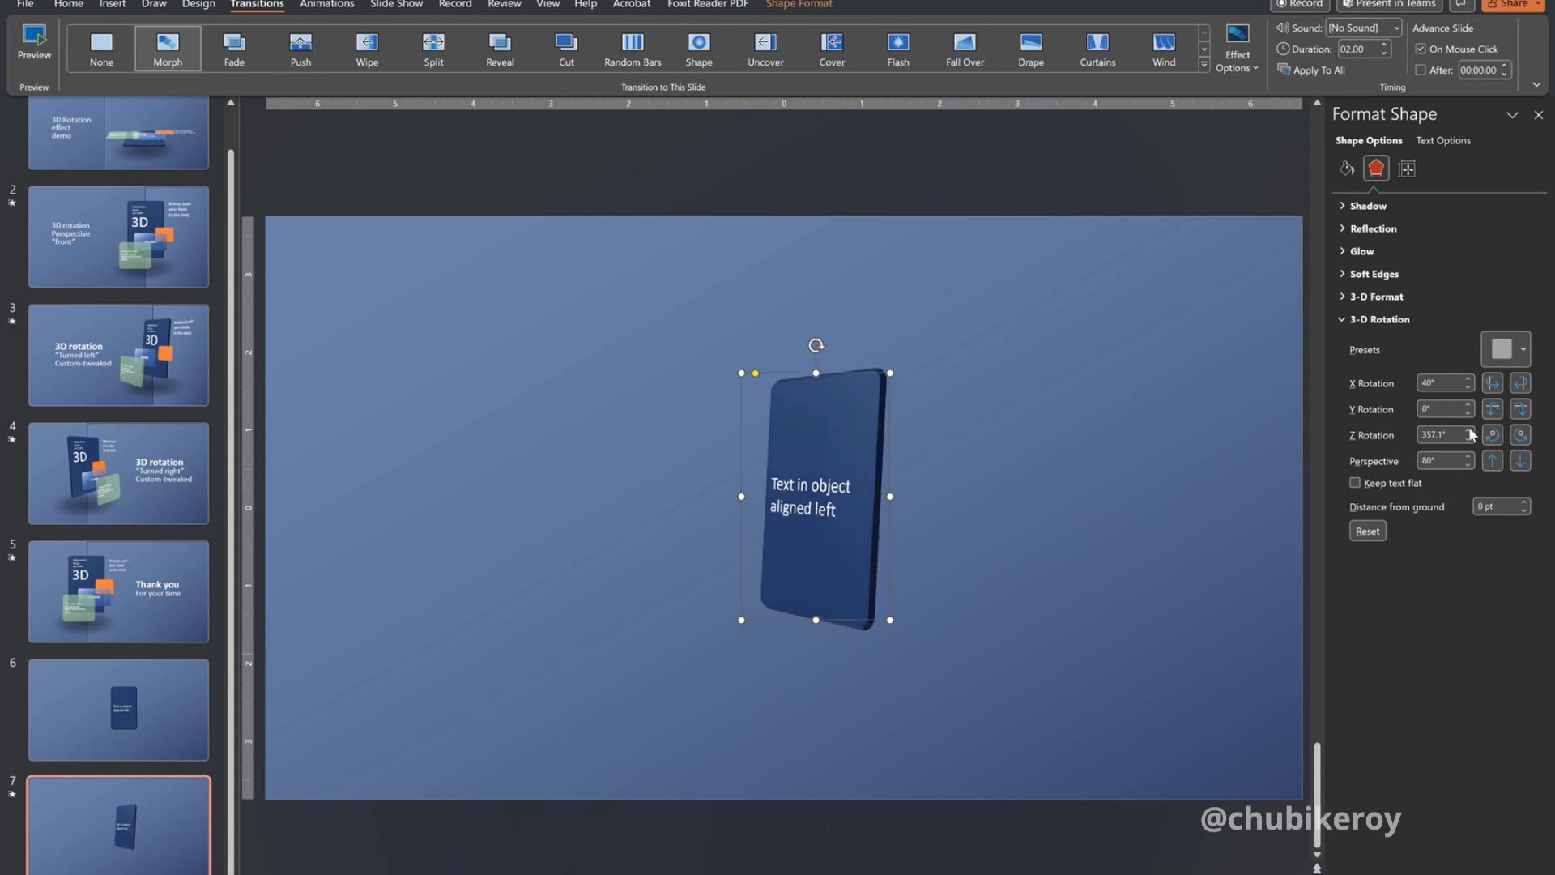
click(1468, 429)
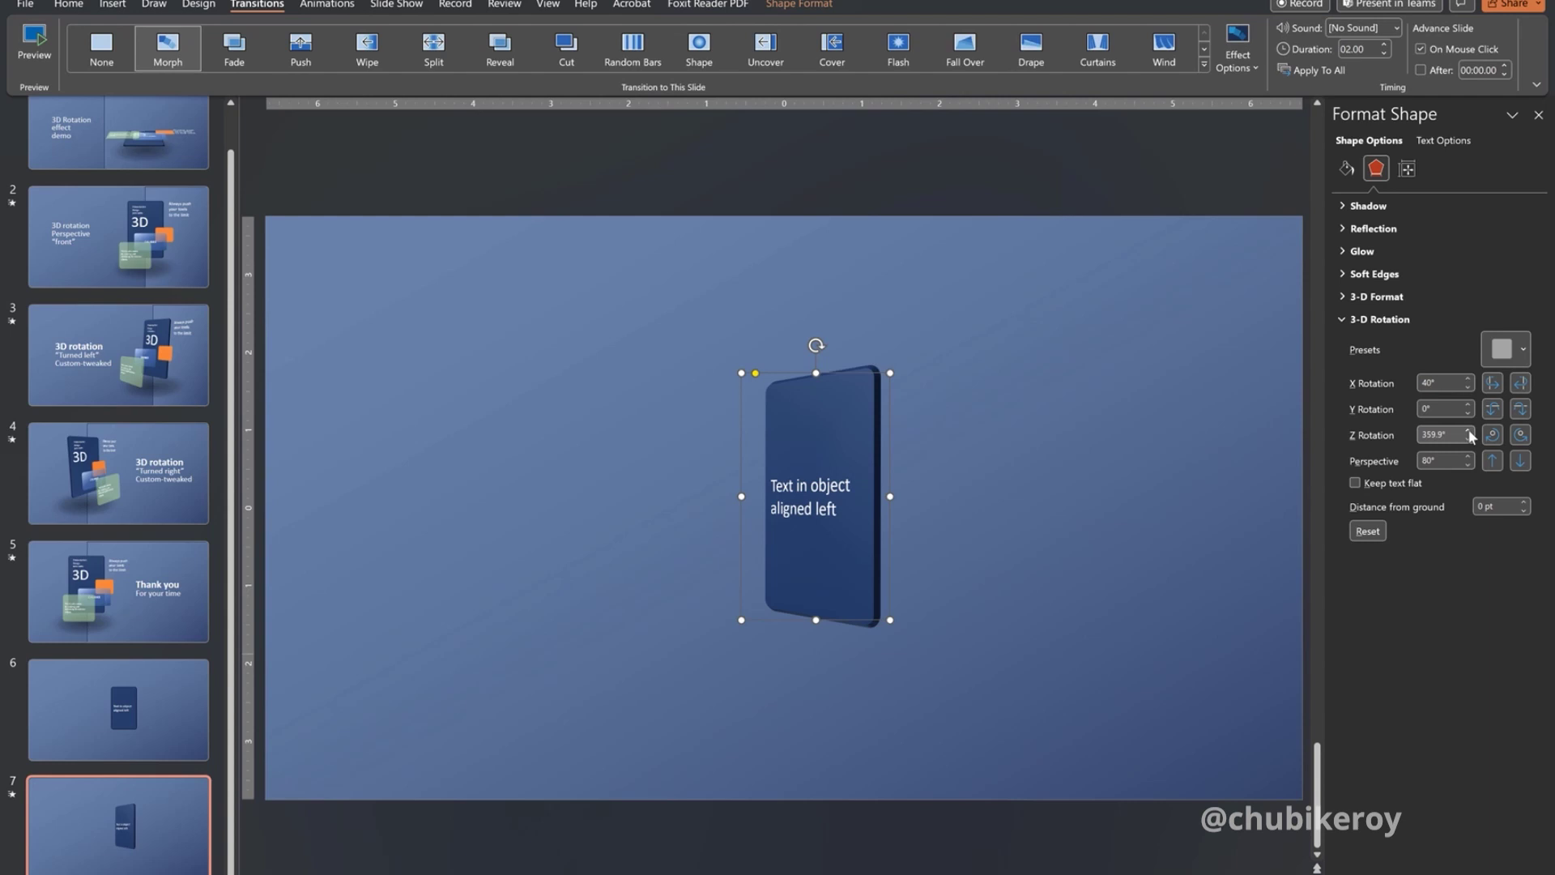
click(1468, 440)
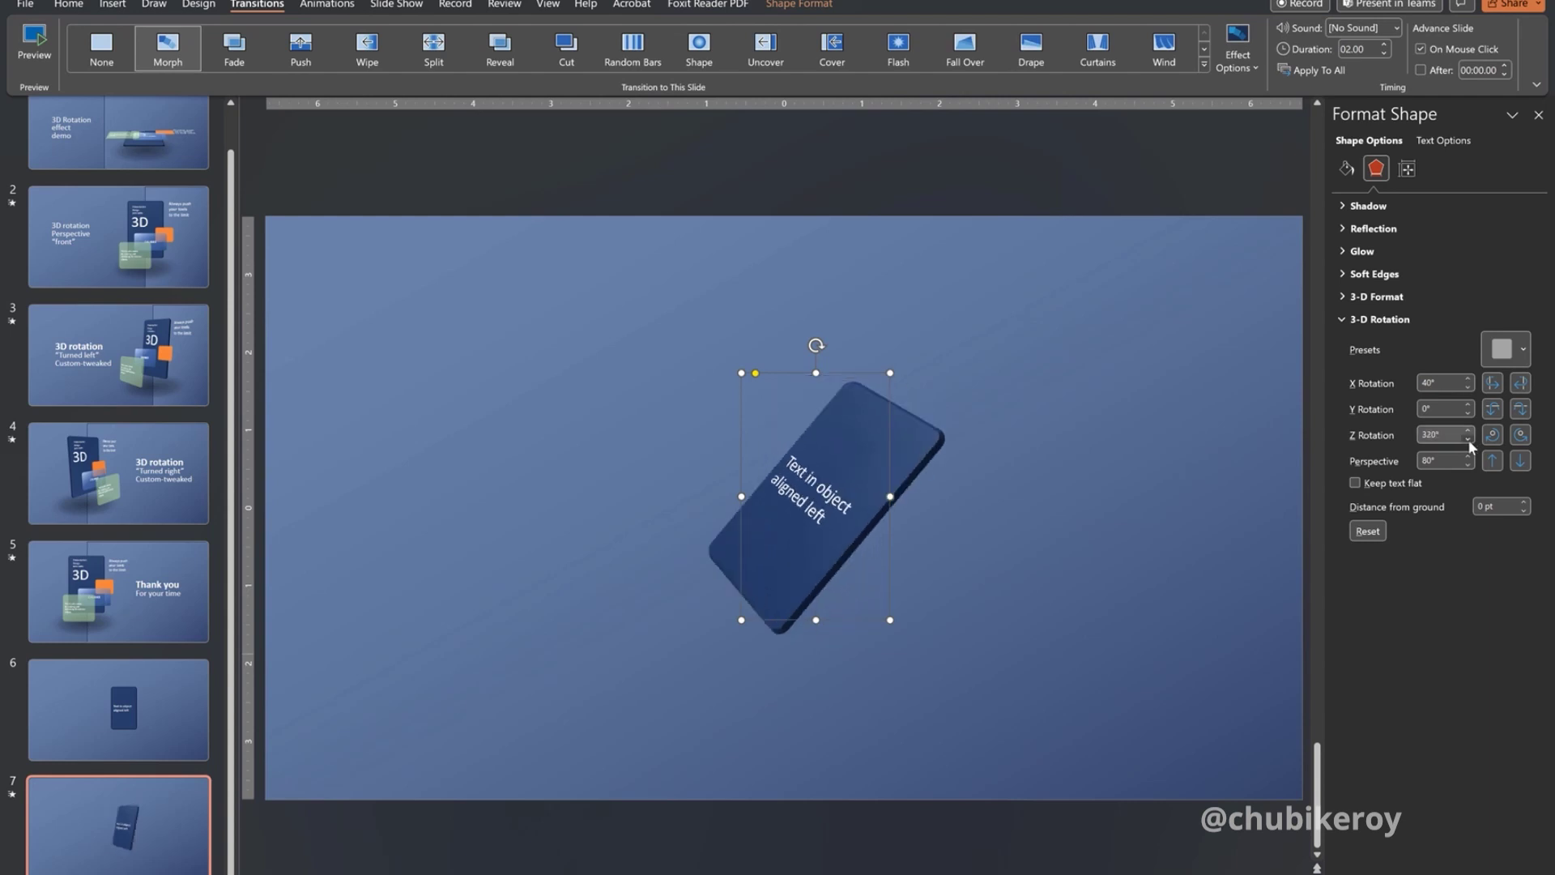
click(1468, 440)
click(1469, 429)
click(1470, 428)
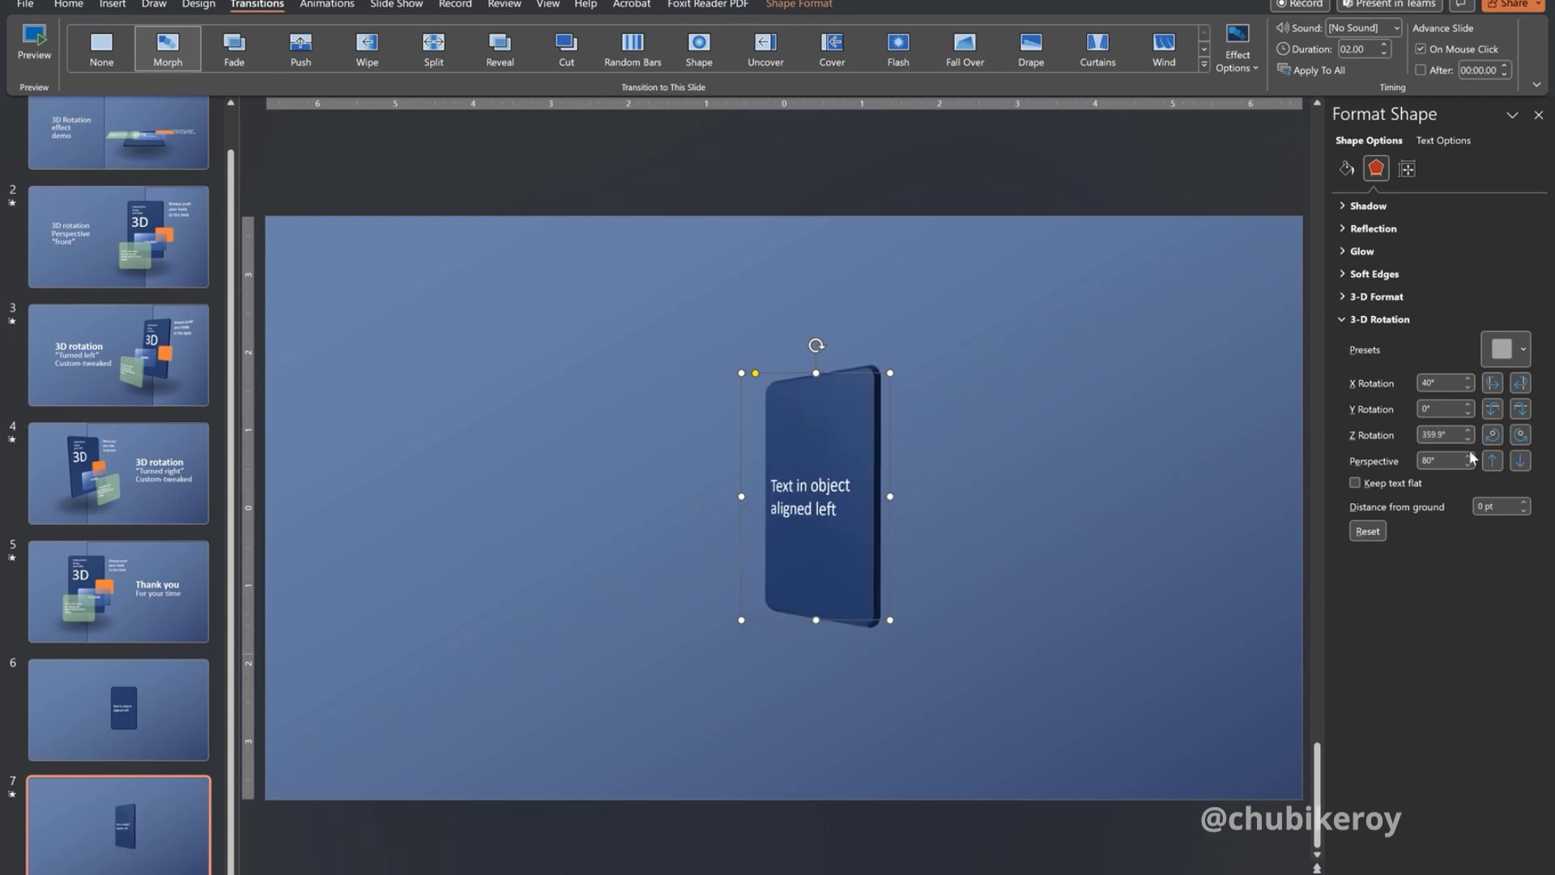
- Adjust the card's perspective between 120° and 80°, finally settling at 75°
click(1469, 456)
click(1468, 456)
click(1469, 457)
click(1468, 456)
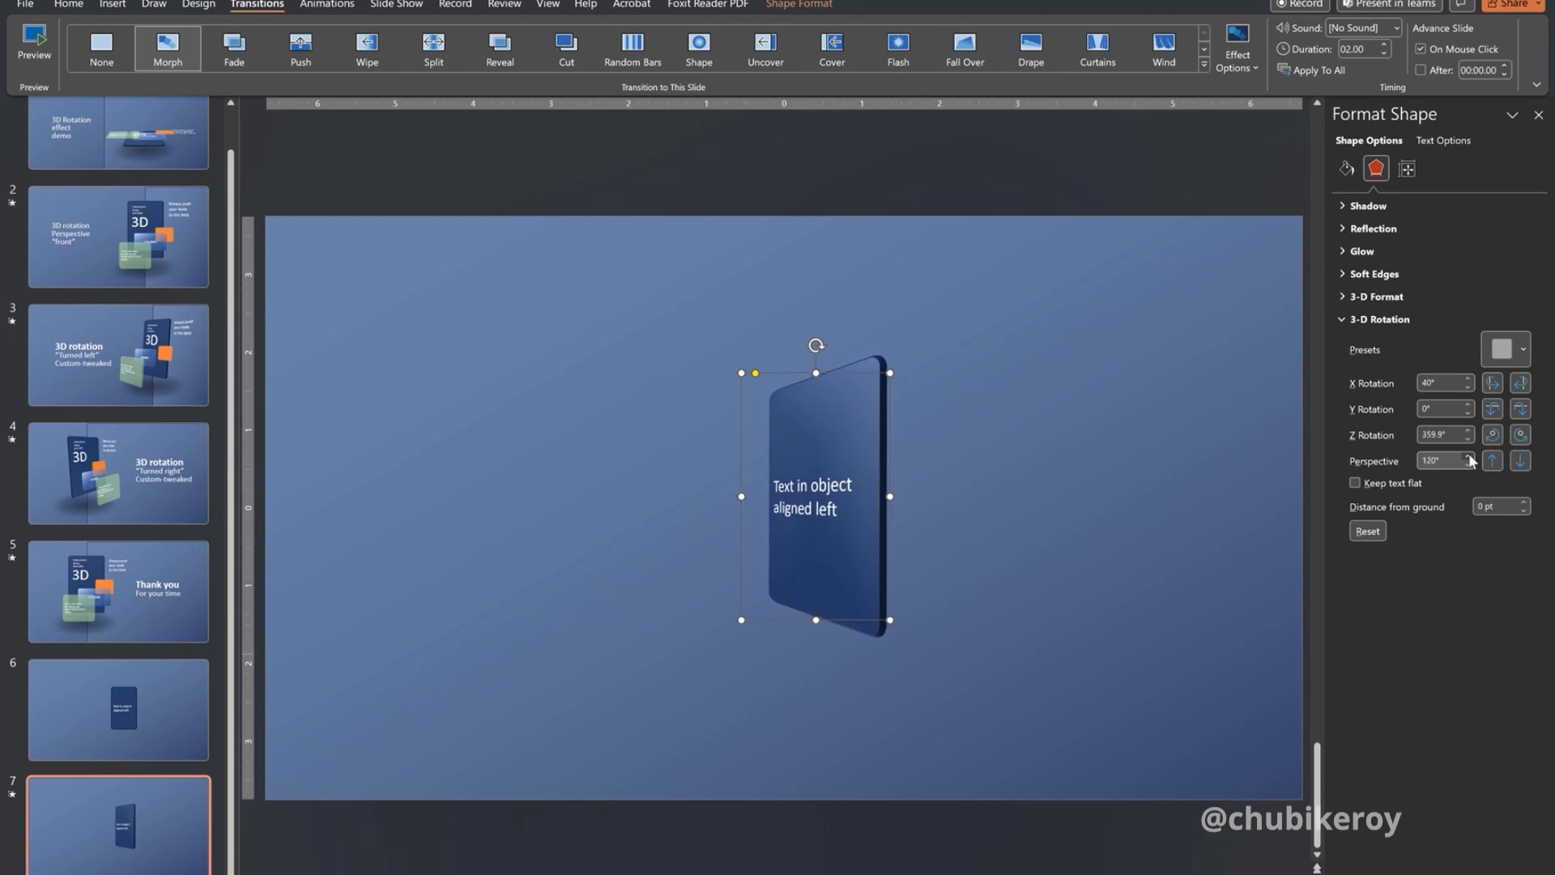
click(1468, 461)
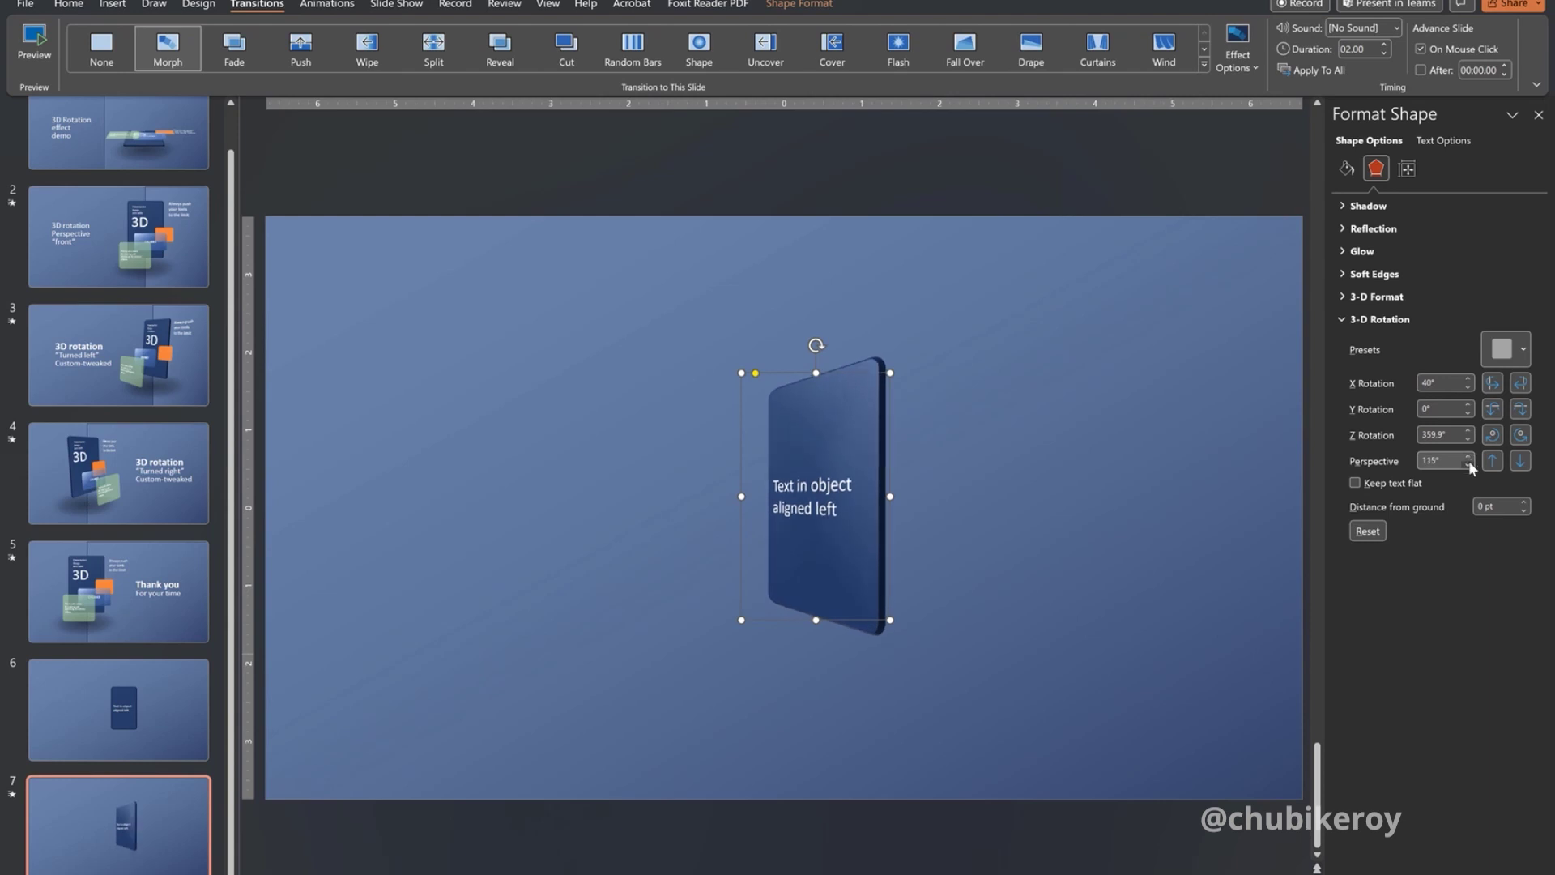
click(1468, 461)
click(1468, 461)
click(1468, 460)
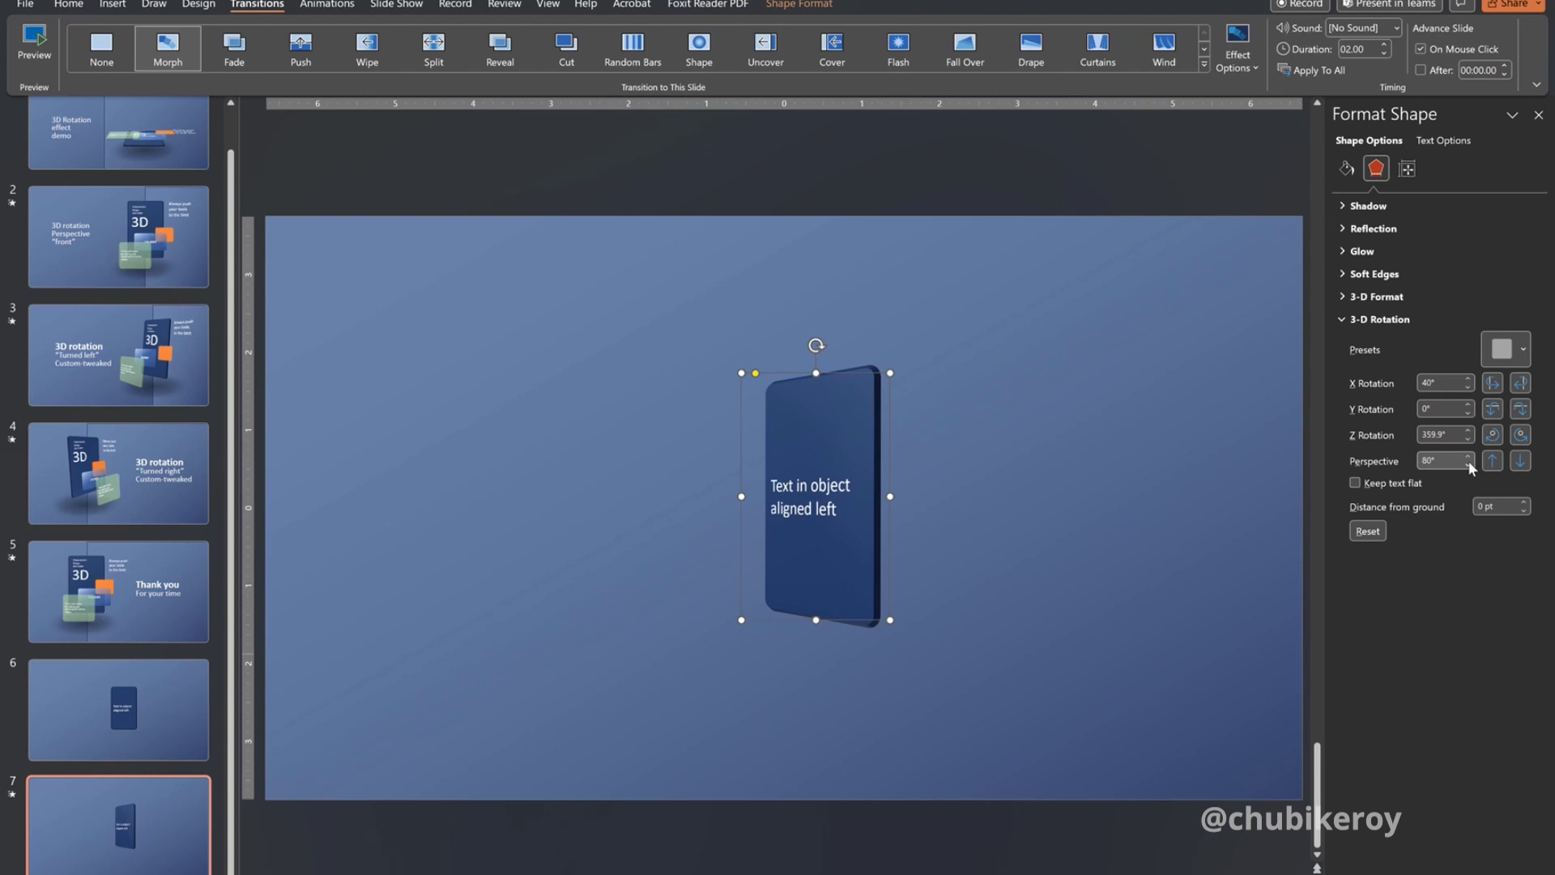
click(1469, 457)
click(1469, 457)
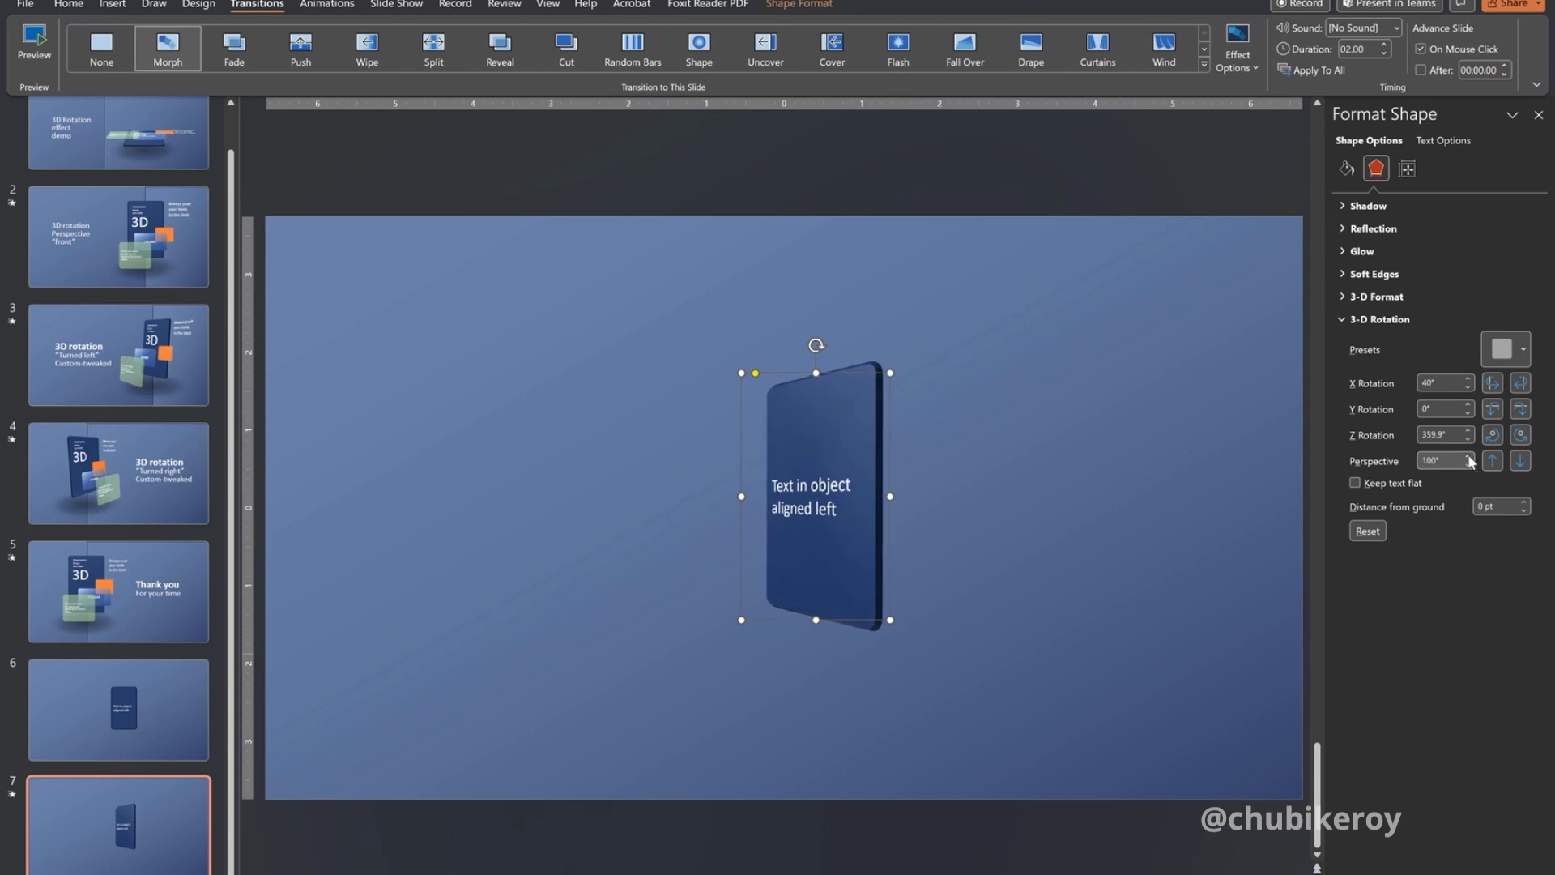
click(1468, 456)
click(1469, 457)
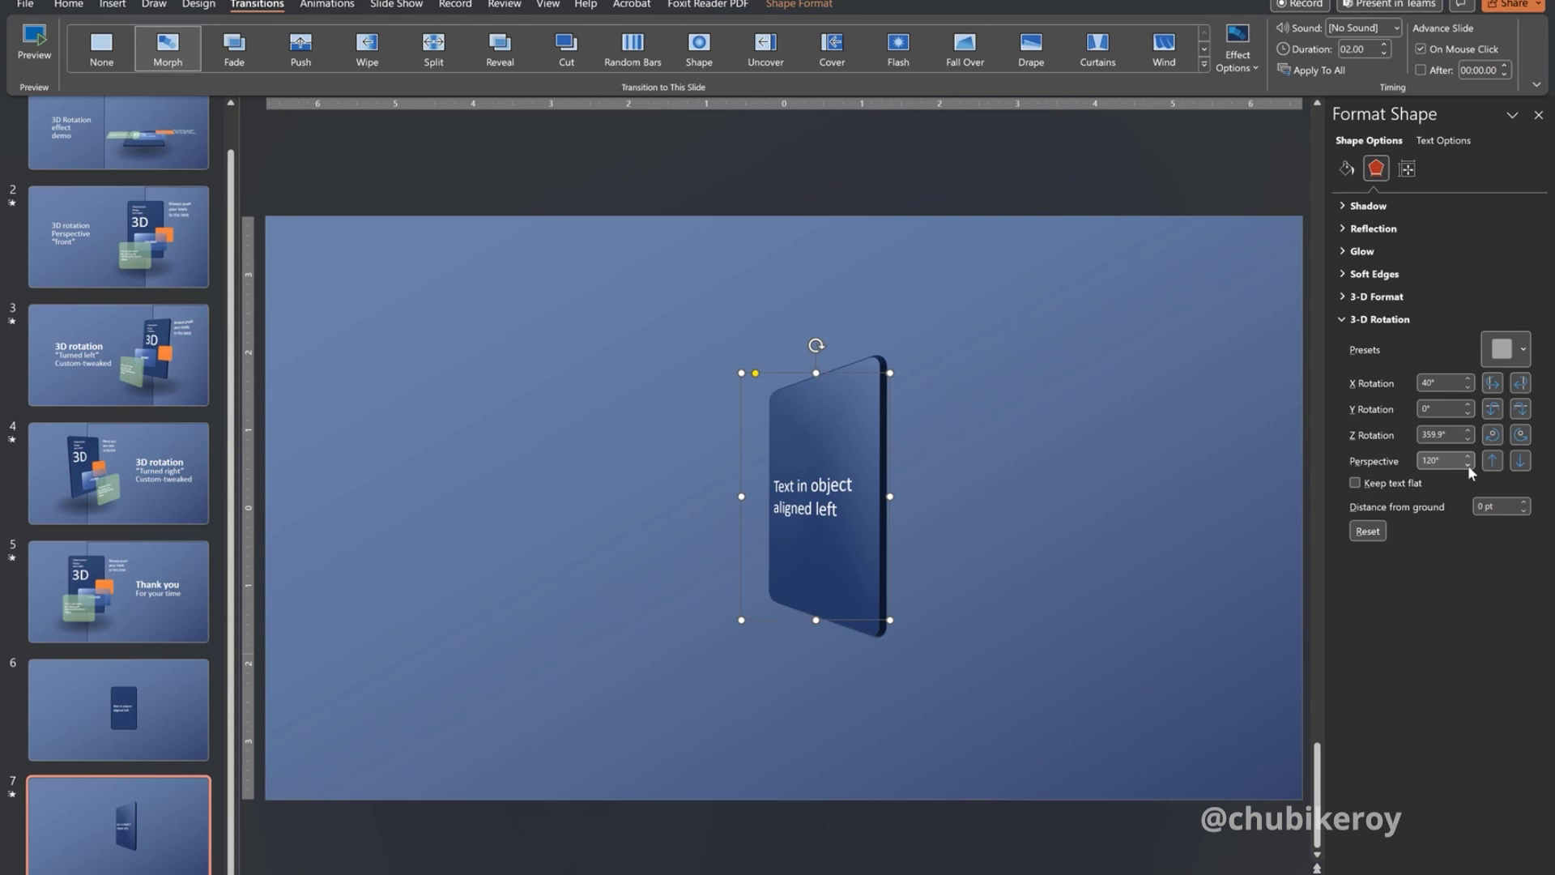
click(1468, 464)
click(1468, 463)
click(1468, 463)
click(1467, 464)
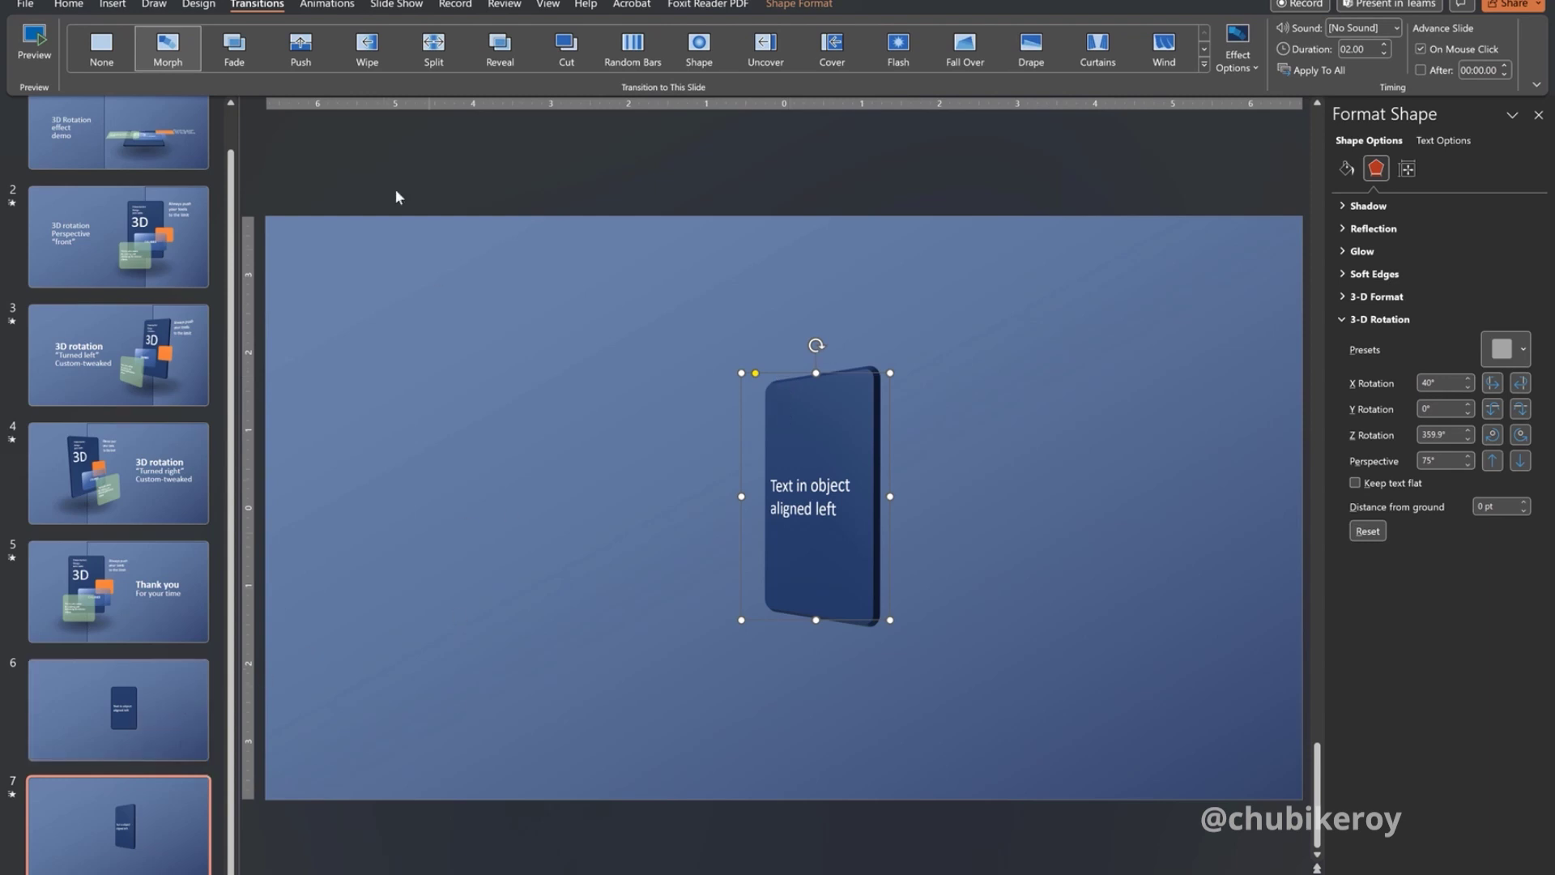
- Preview the Morph, set the card to X 50°, Y 0°, Z 350°, preview again, and deselect
click(34, 41)
click(35, 47)
click(1469, 378)
click(1468, 404)
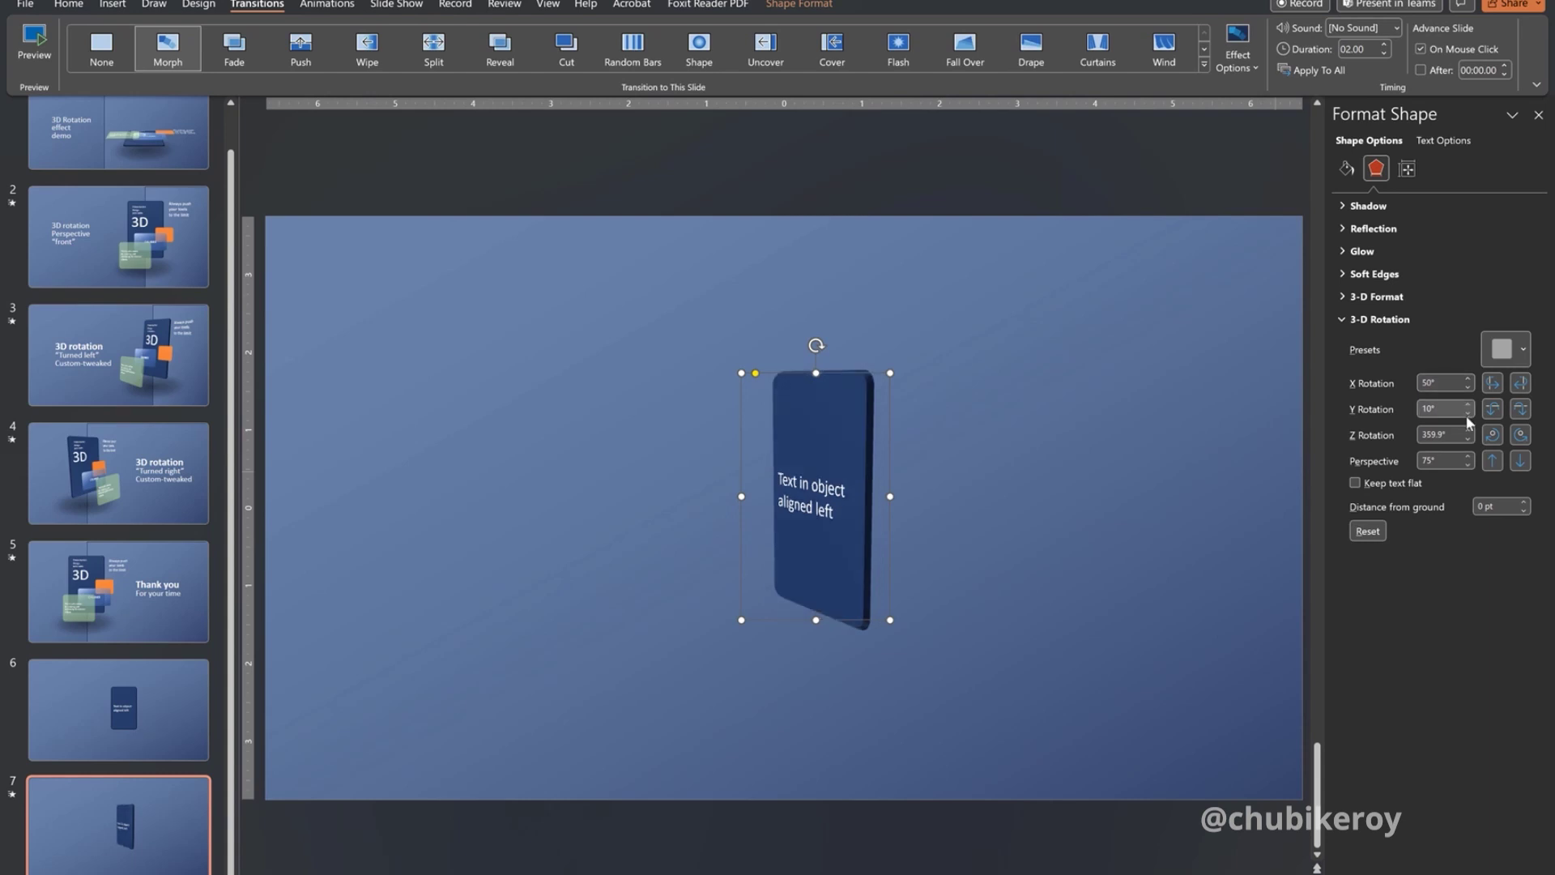
click(1467, 413)
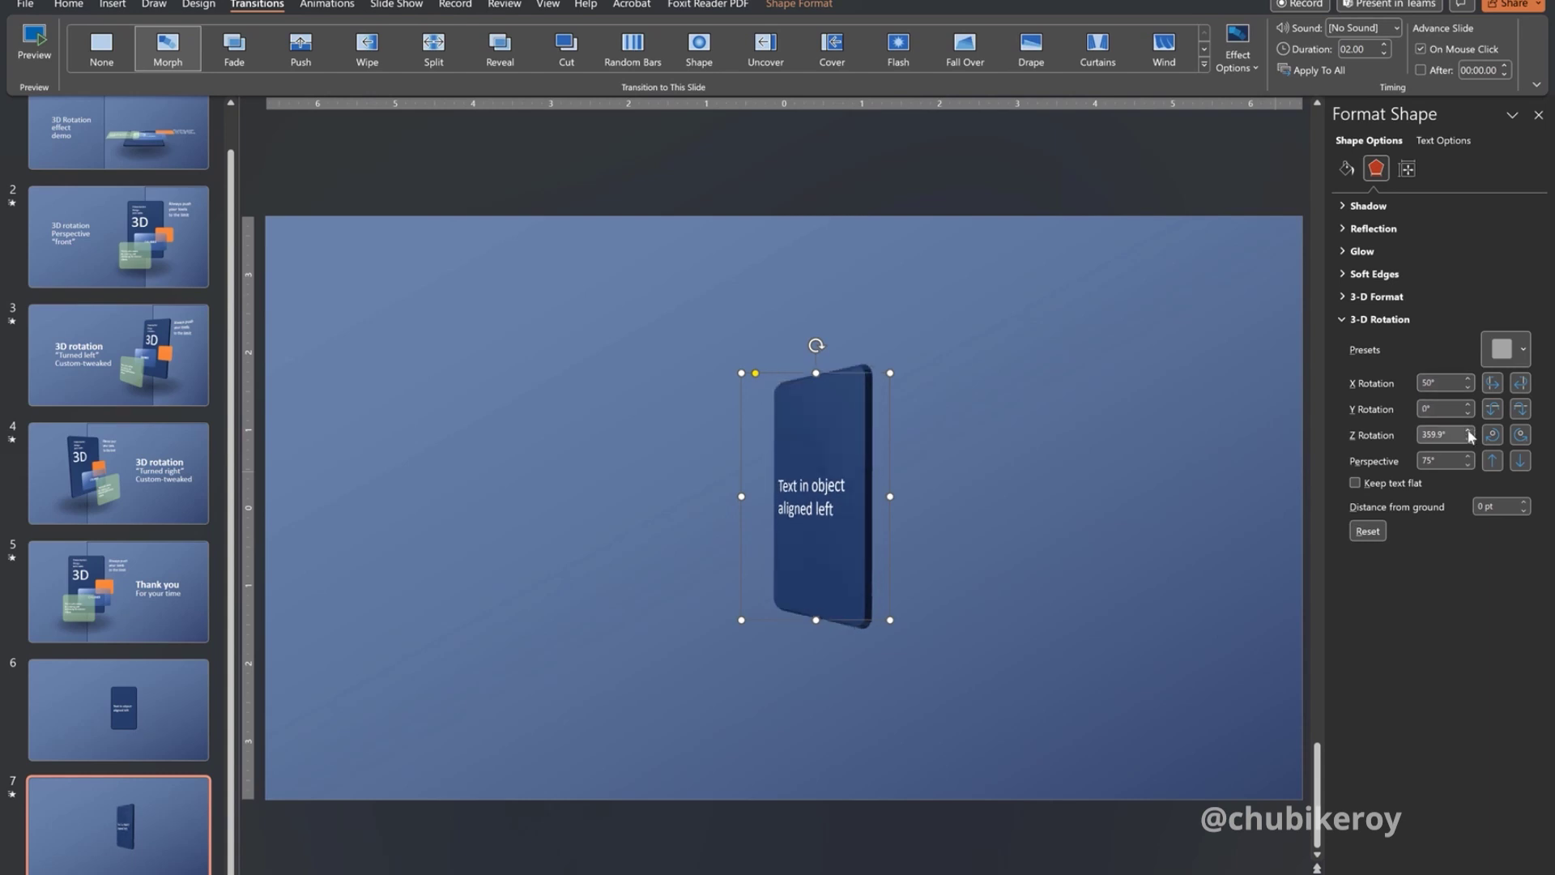
click(1468, 438)
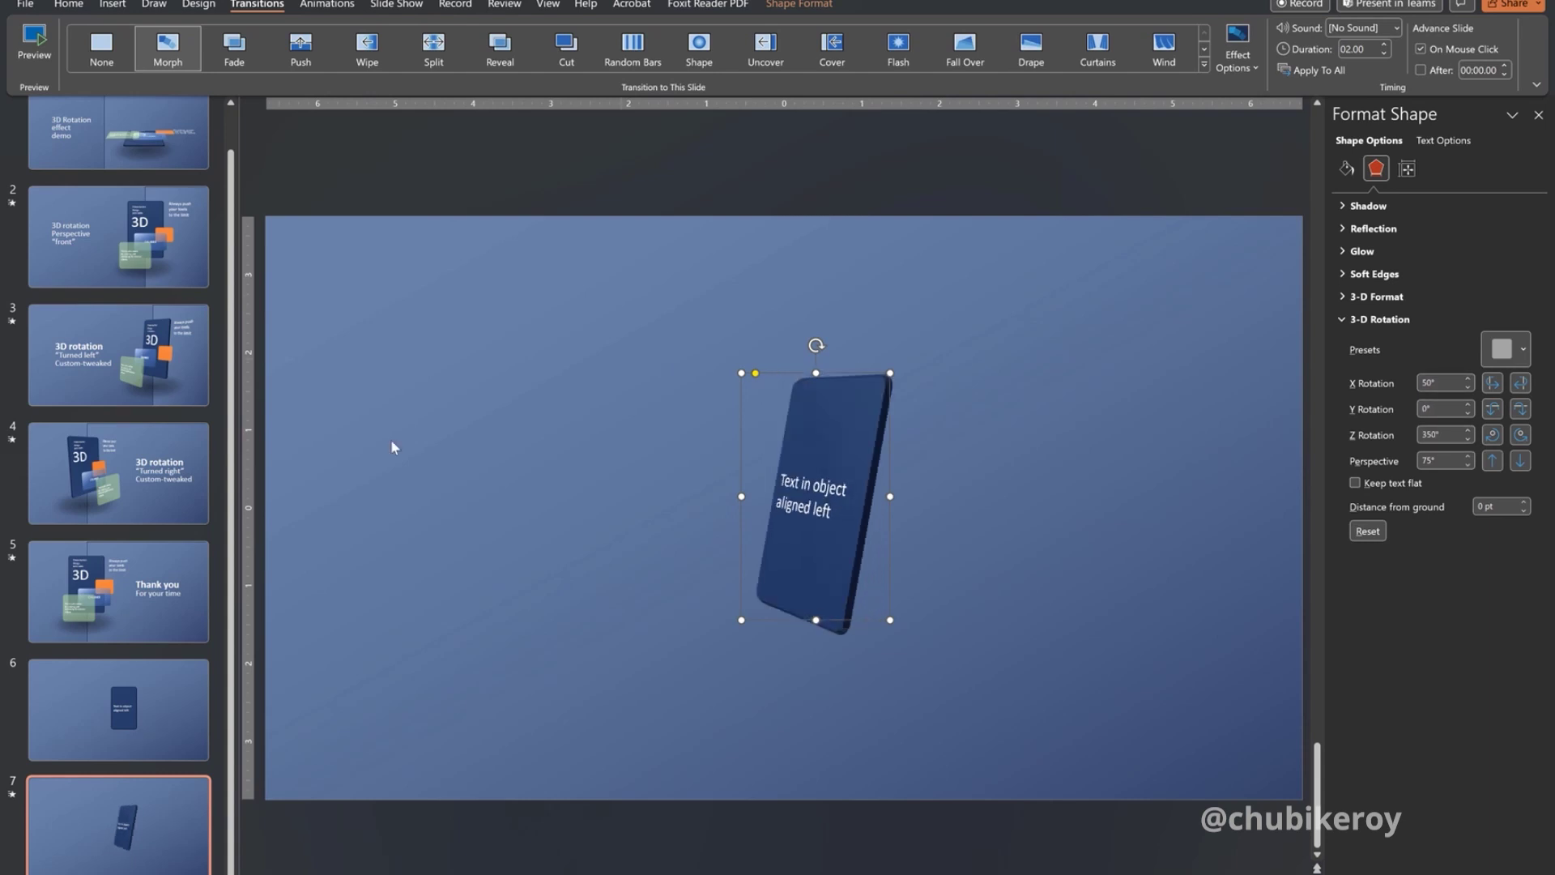
click(34, 43)
click(588, 136)
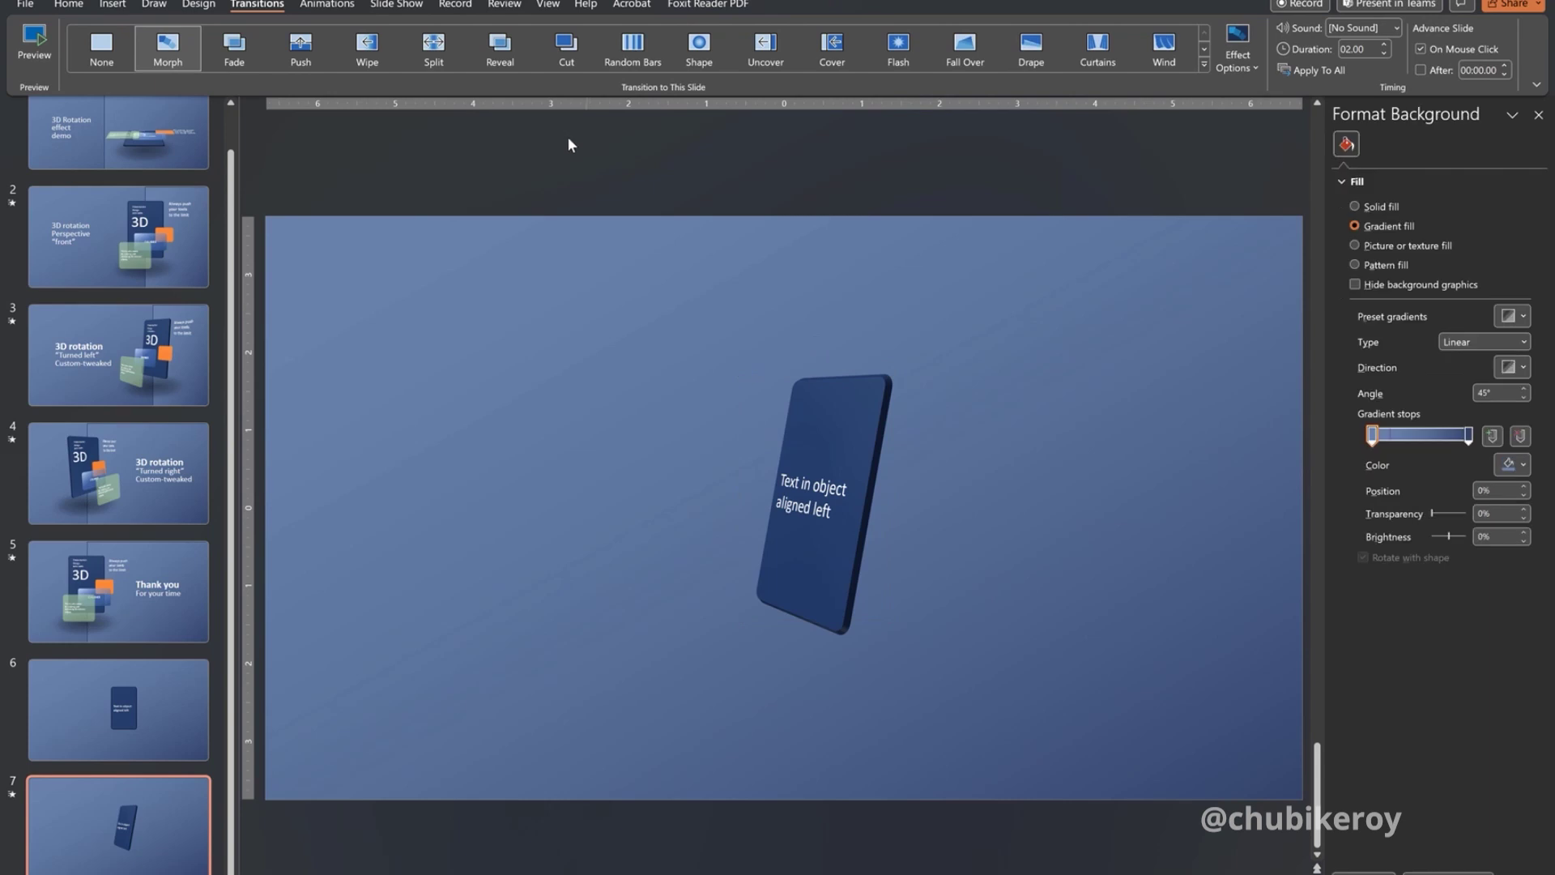
- Inspect slide 3's dark card and its 3D text objects, then select slide 2's green card
click(163, 221)
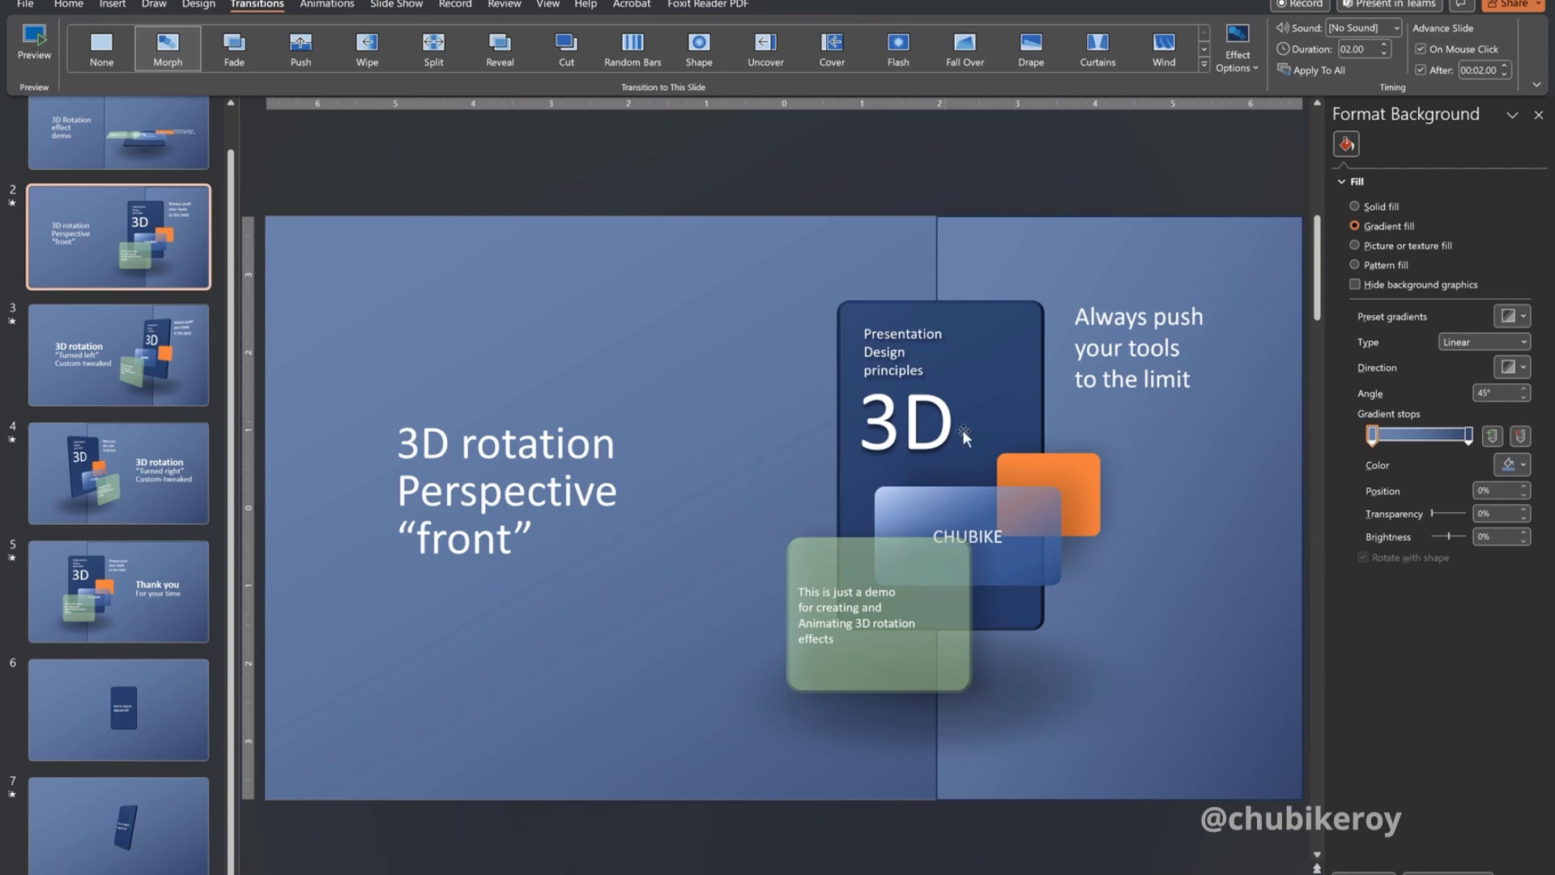
click(193, 357)
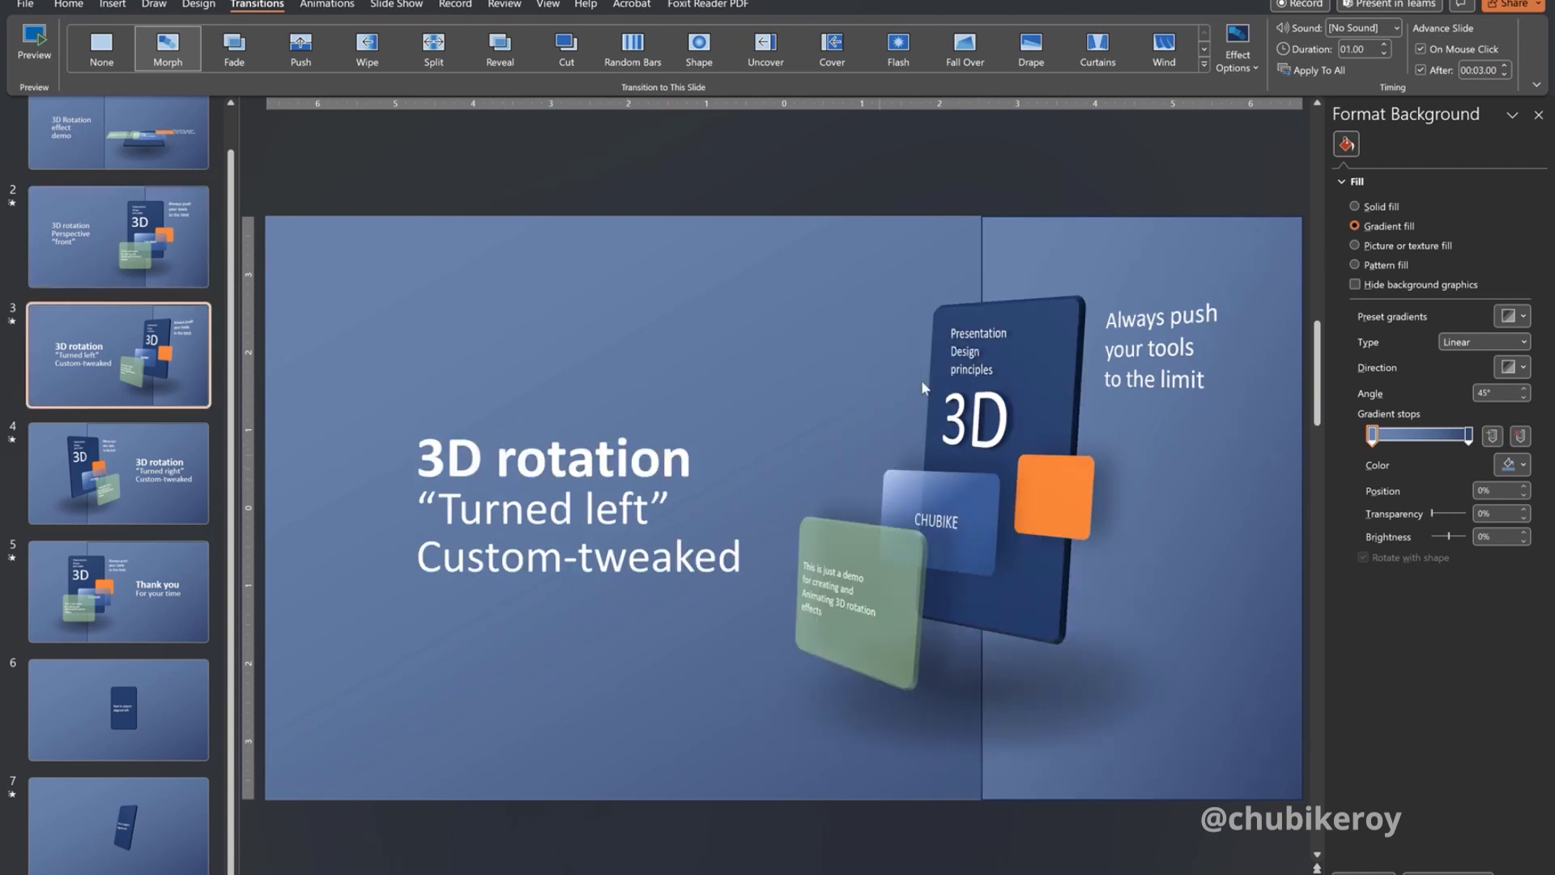
click(999, 302)
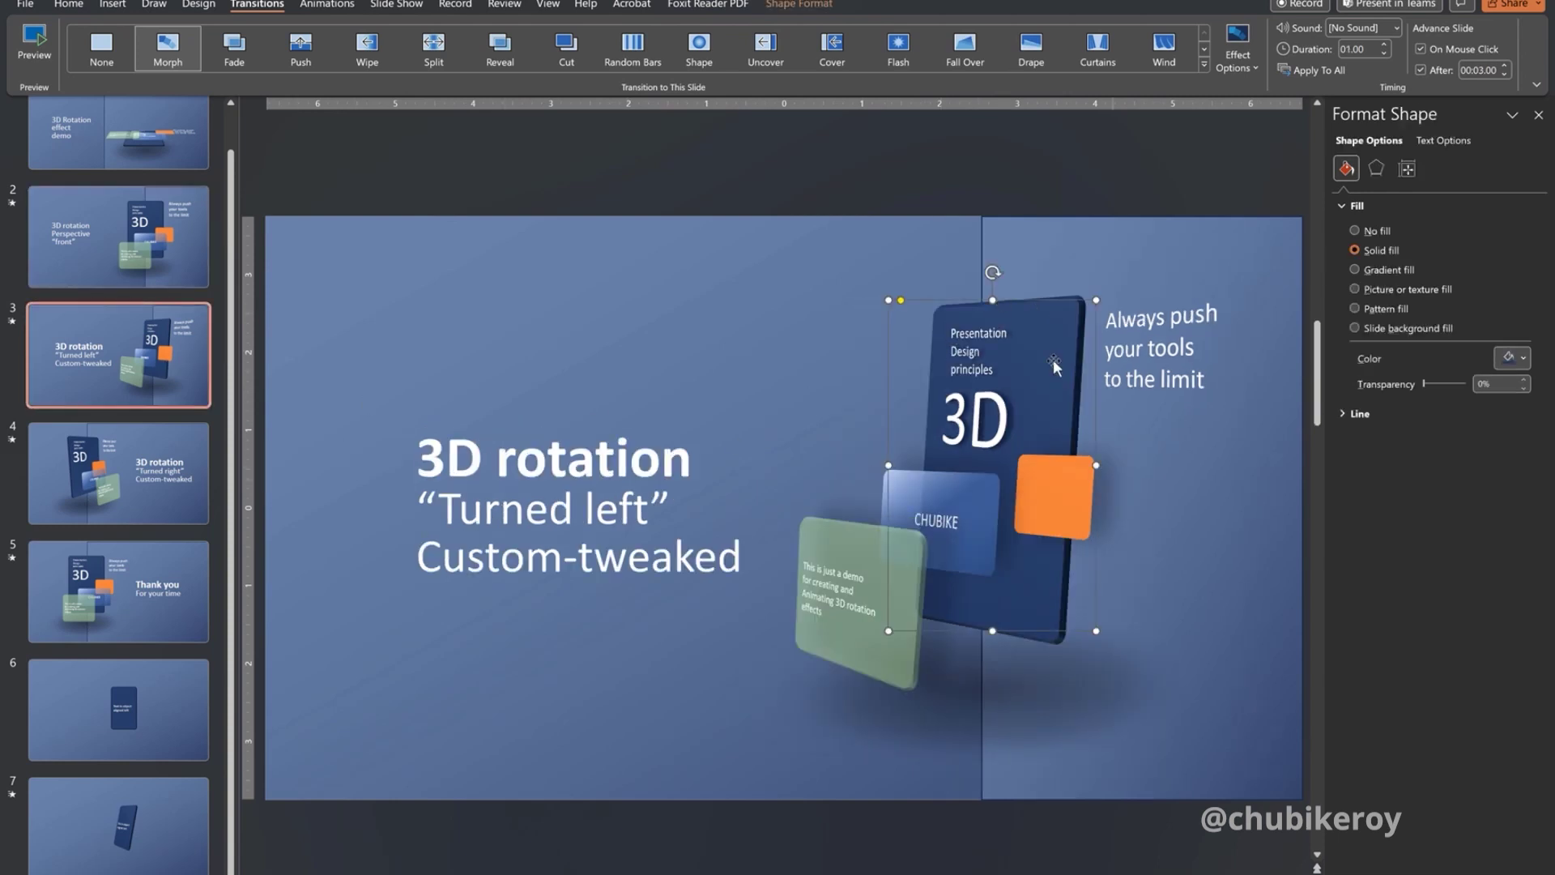
click(1003, 338)
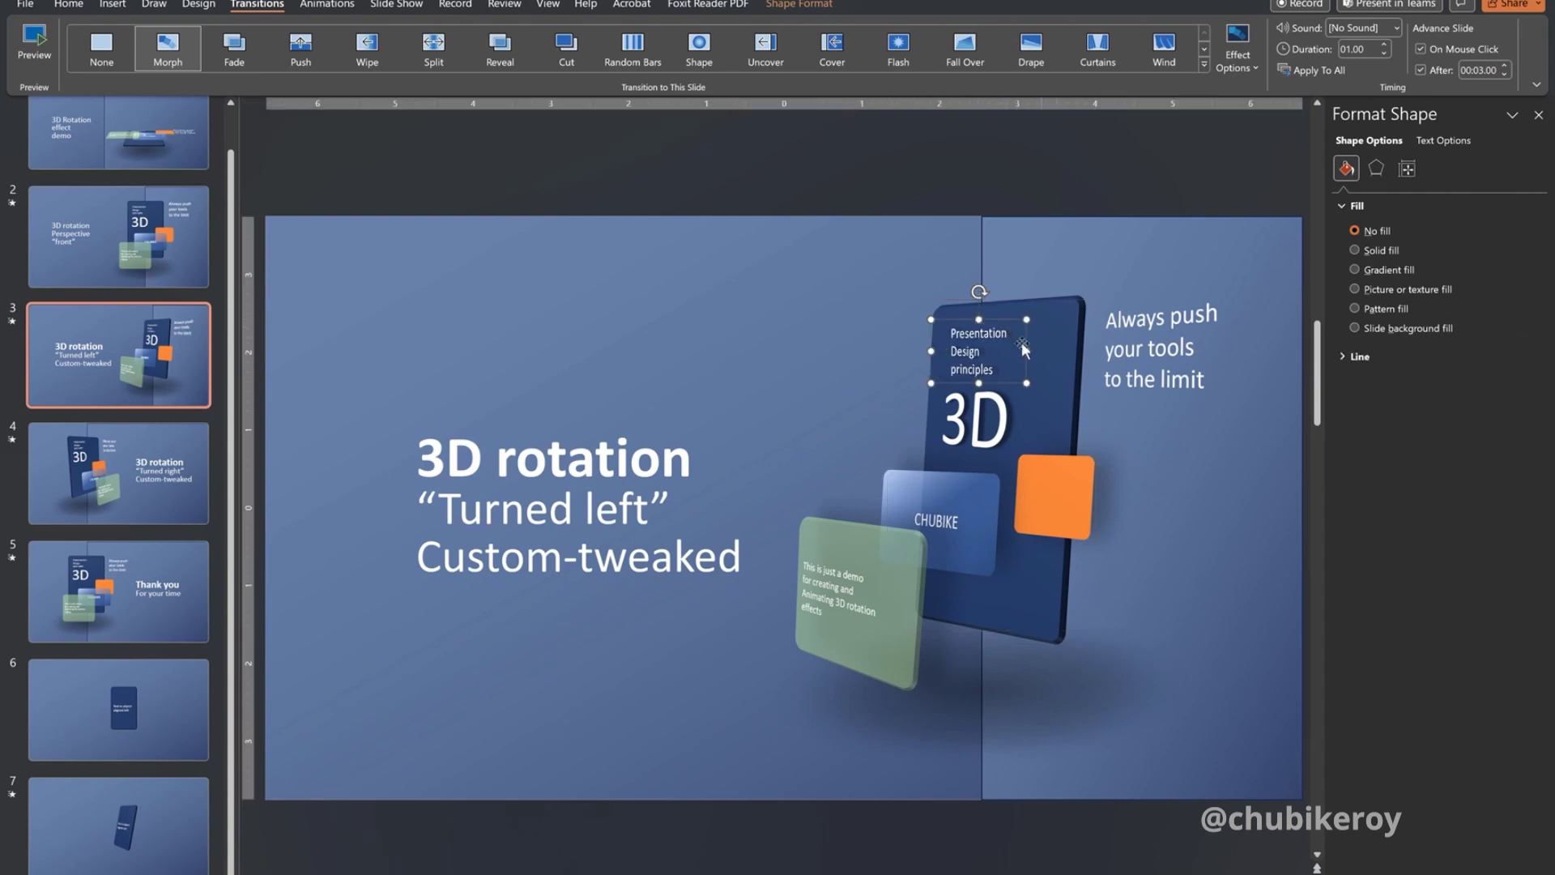
click(1005, 401)
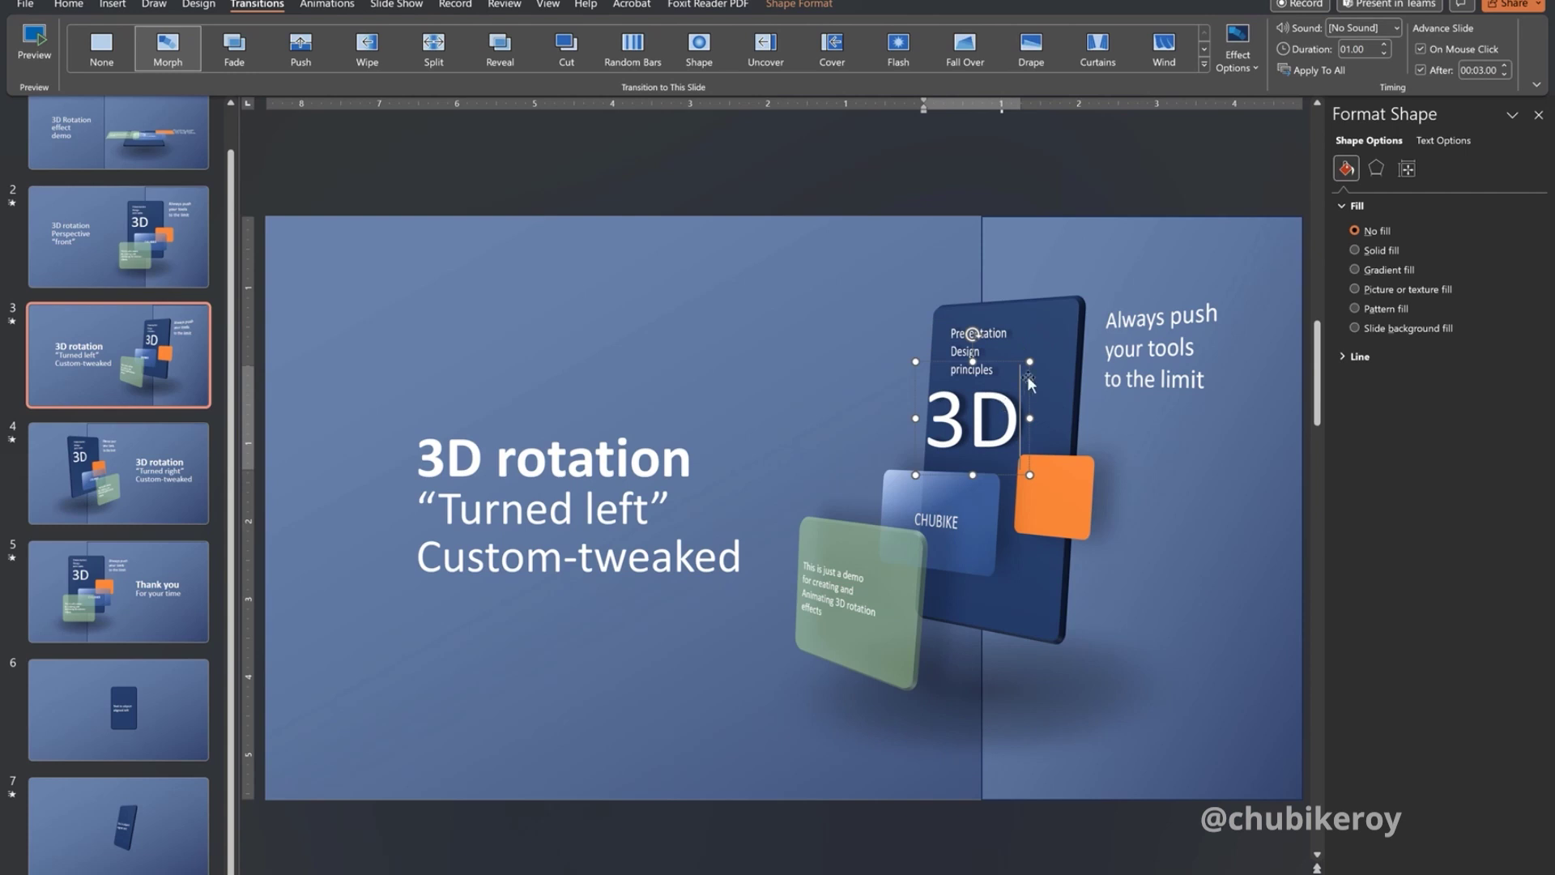
click(1030, 377)
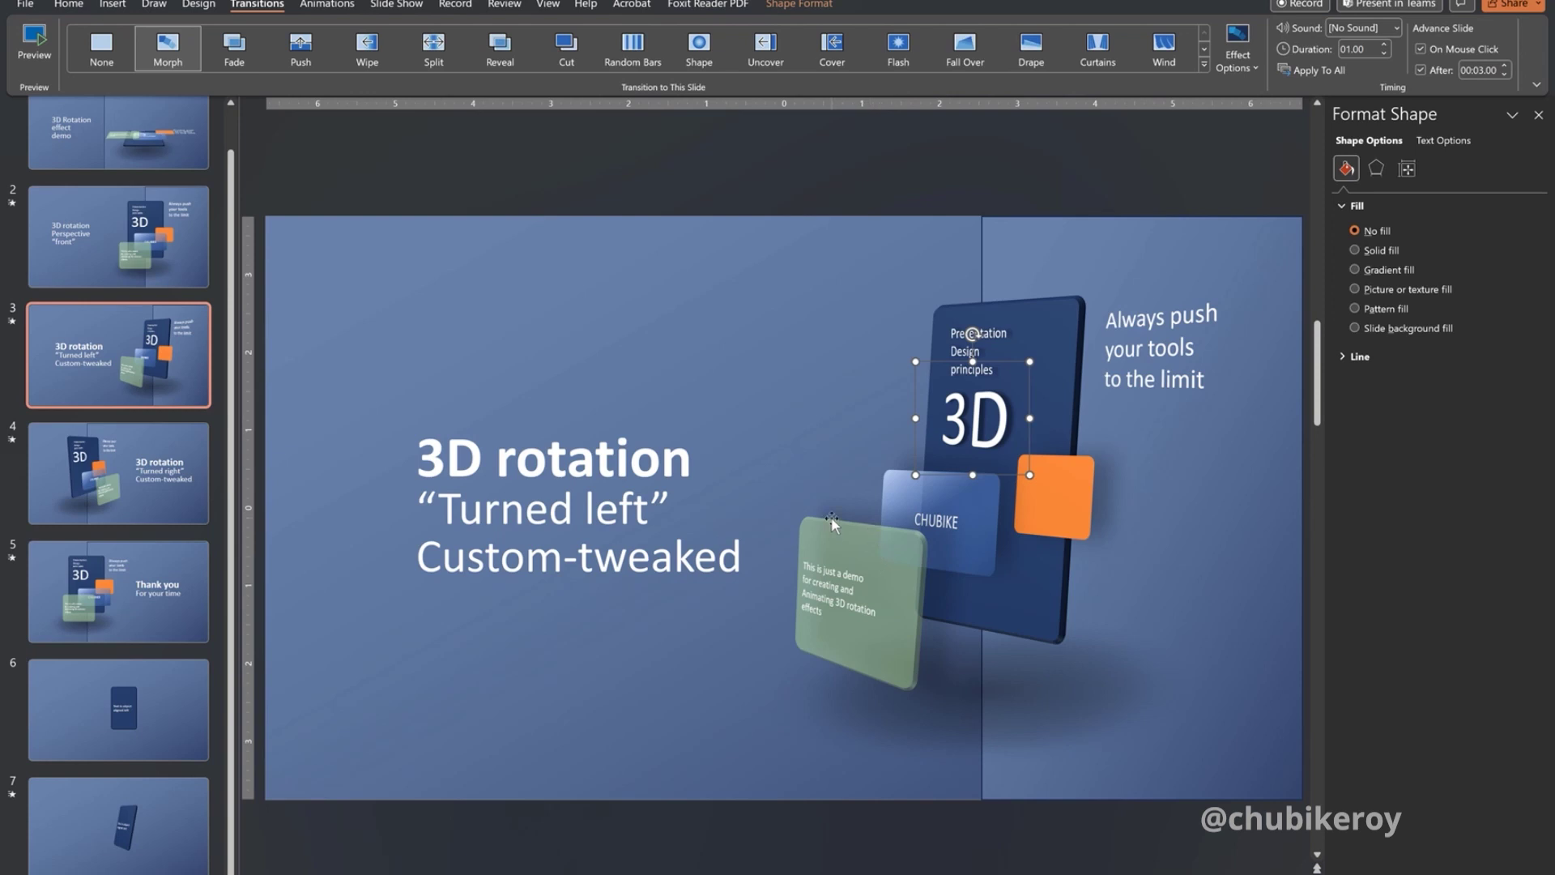
click(197, 235)
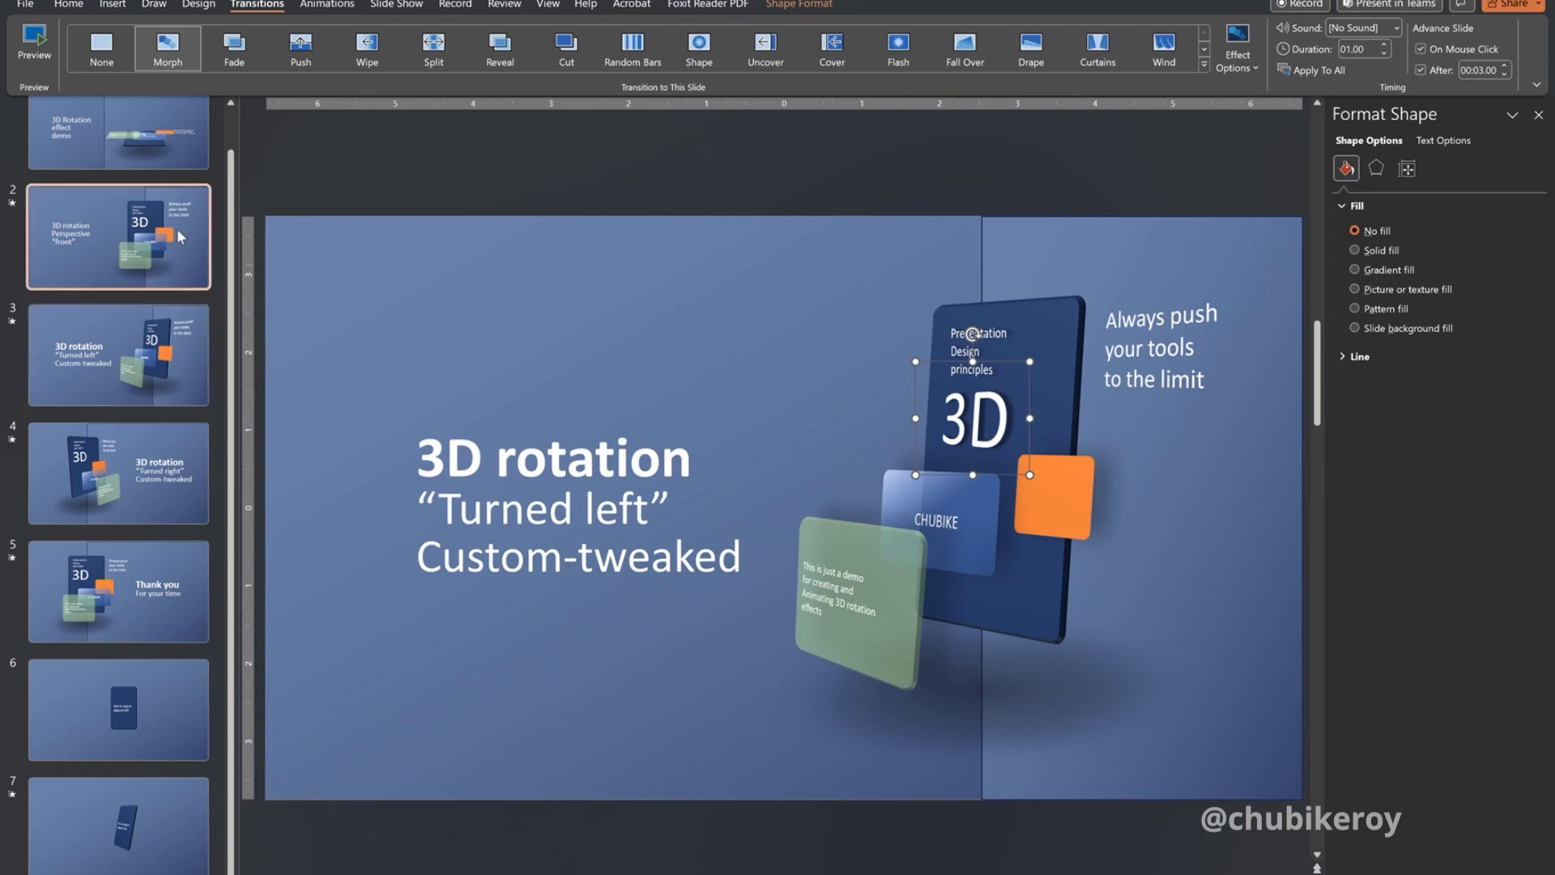
click(800, 557)
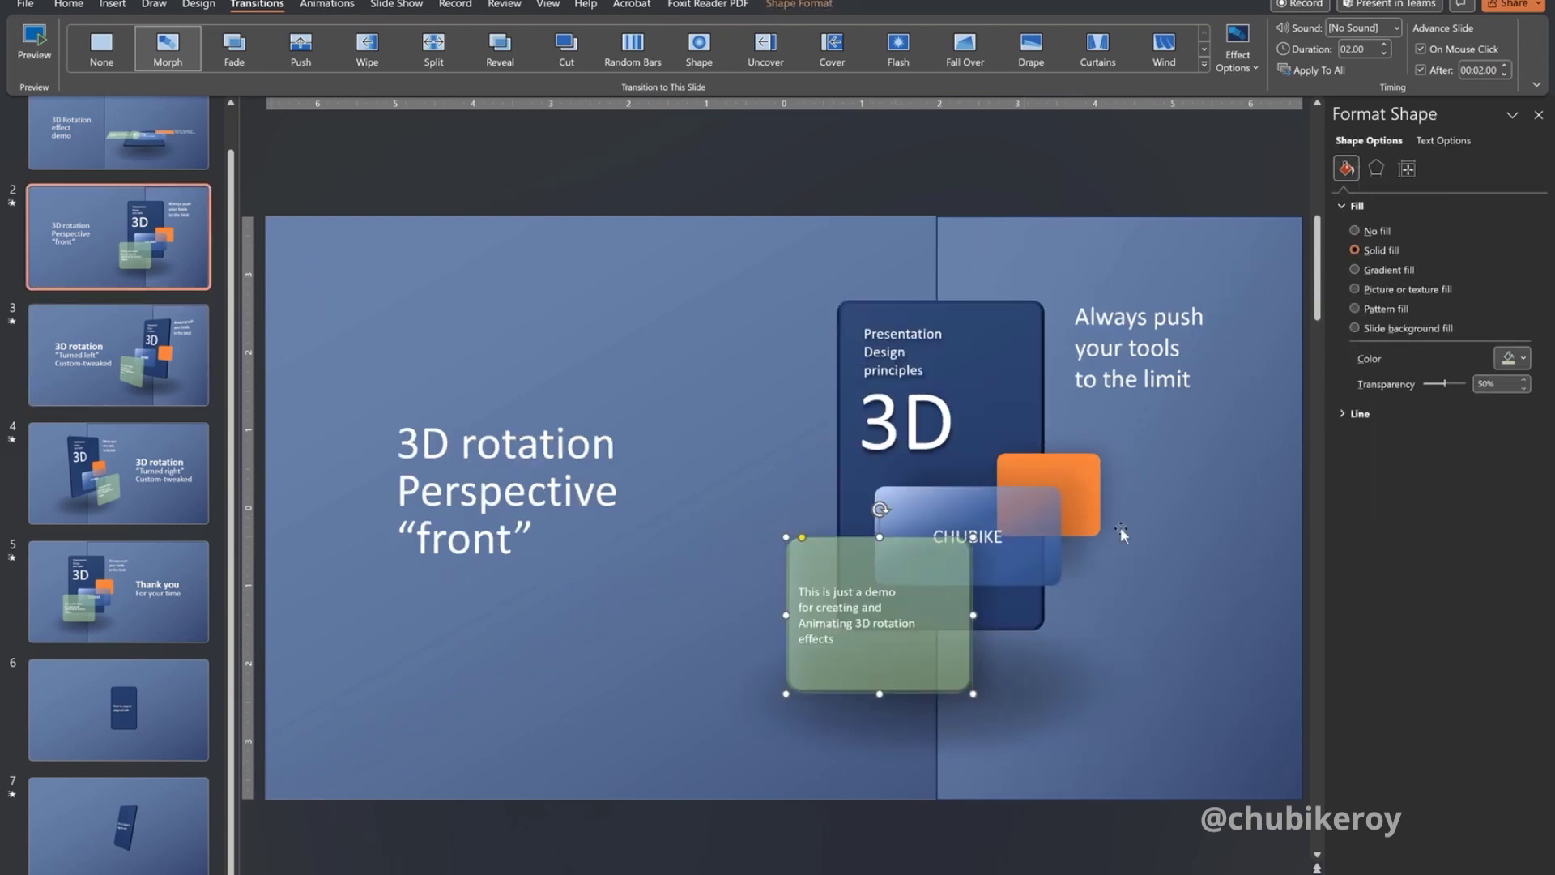
- Browse the shadow presets, then drag the green card's shadow Blur slider to 26 pt
click(1385, 168)
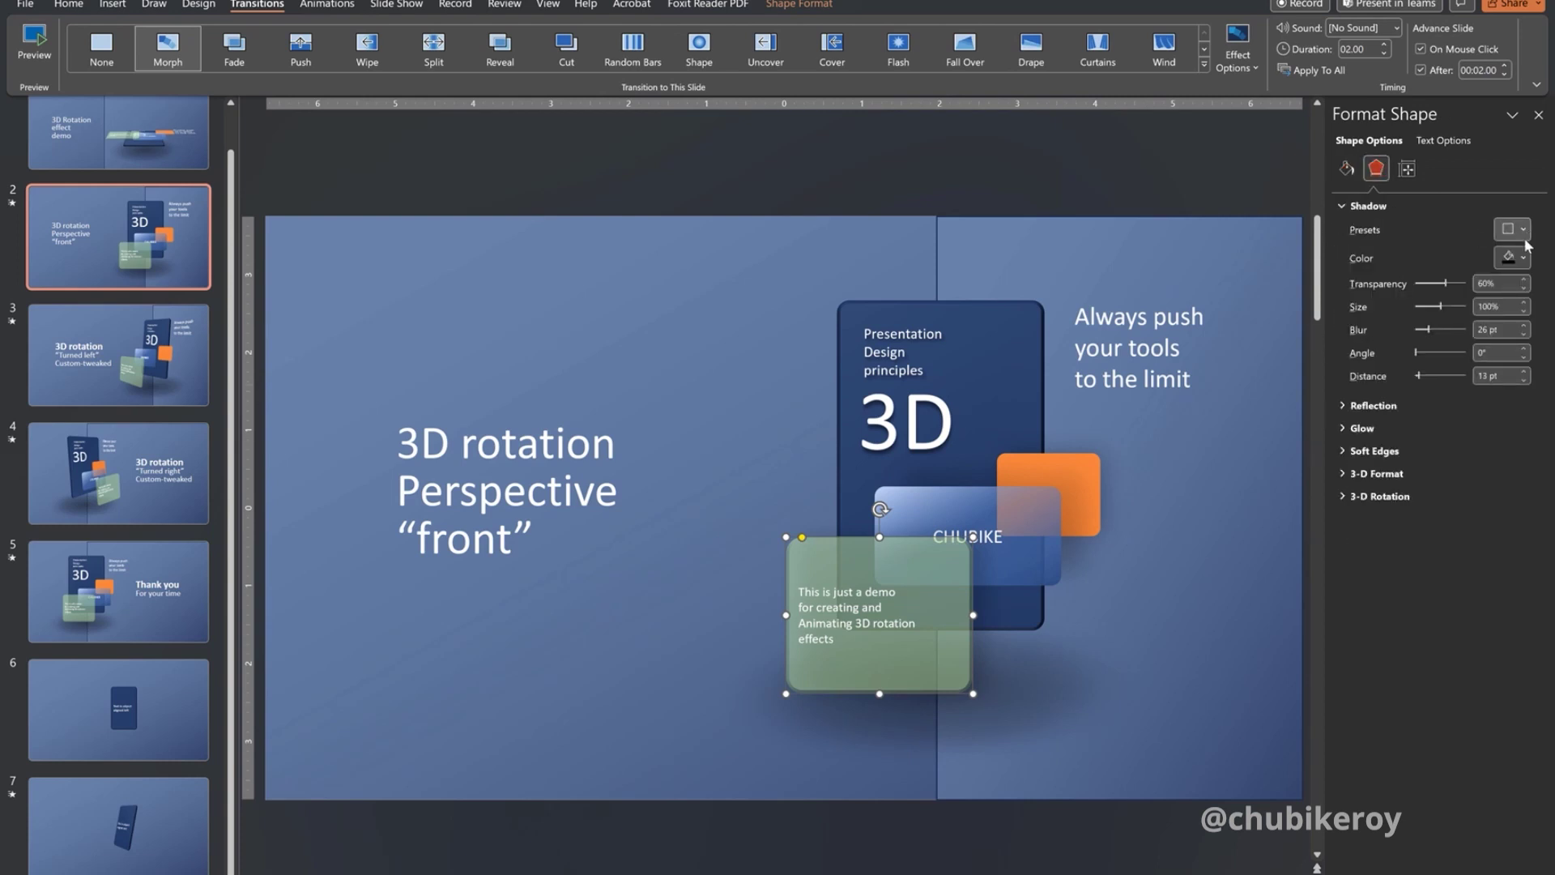
click(1525, 259)
click(1525, 259)
click(1523, 230)
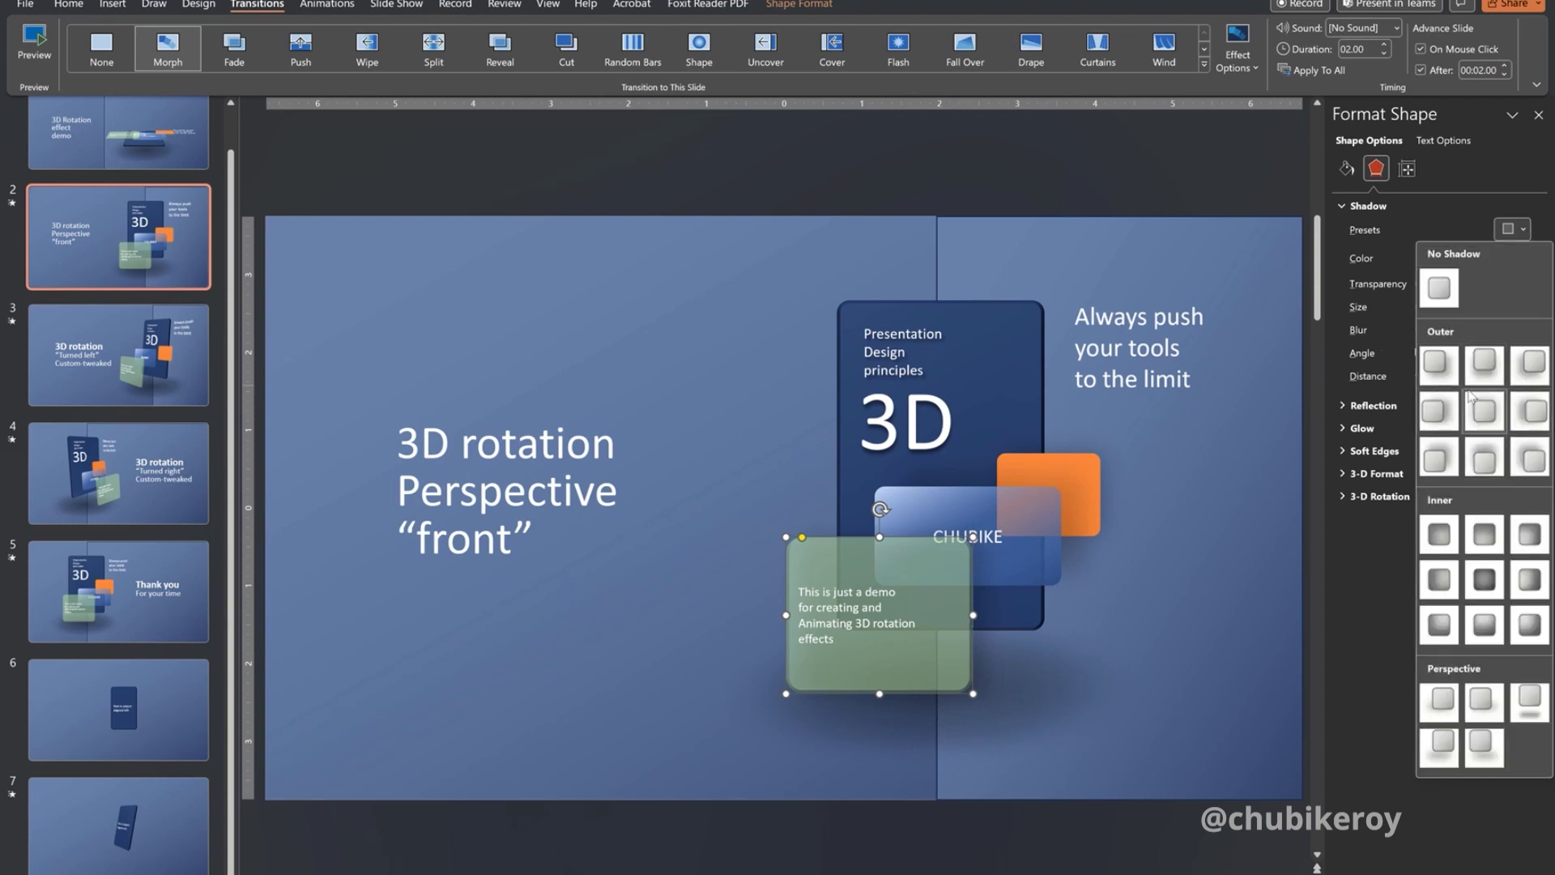
click(1489, 208)
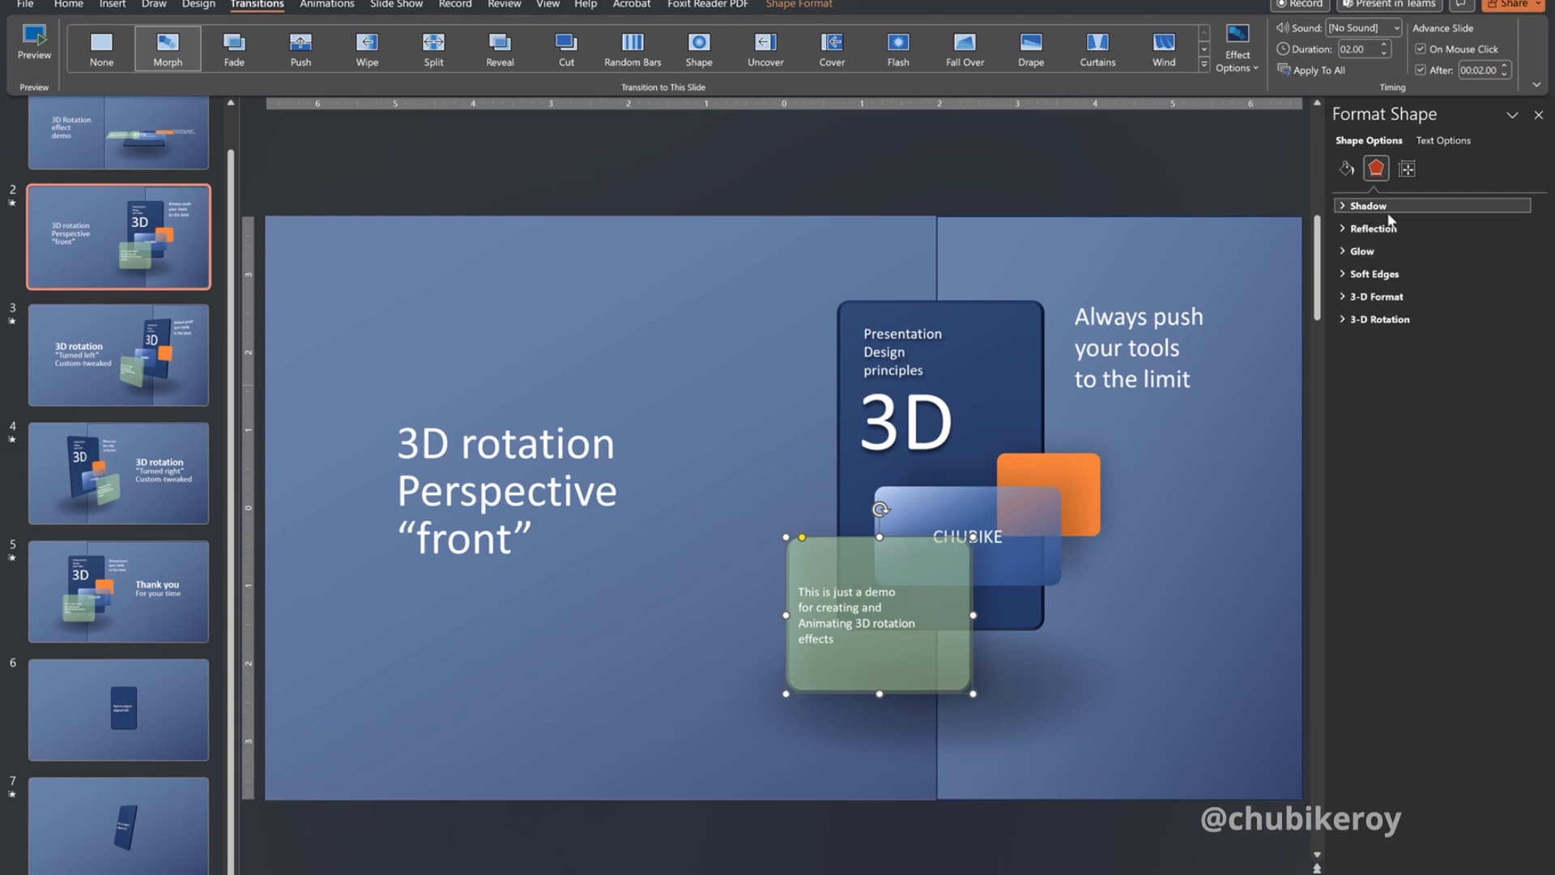
click(1345, 206)
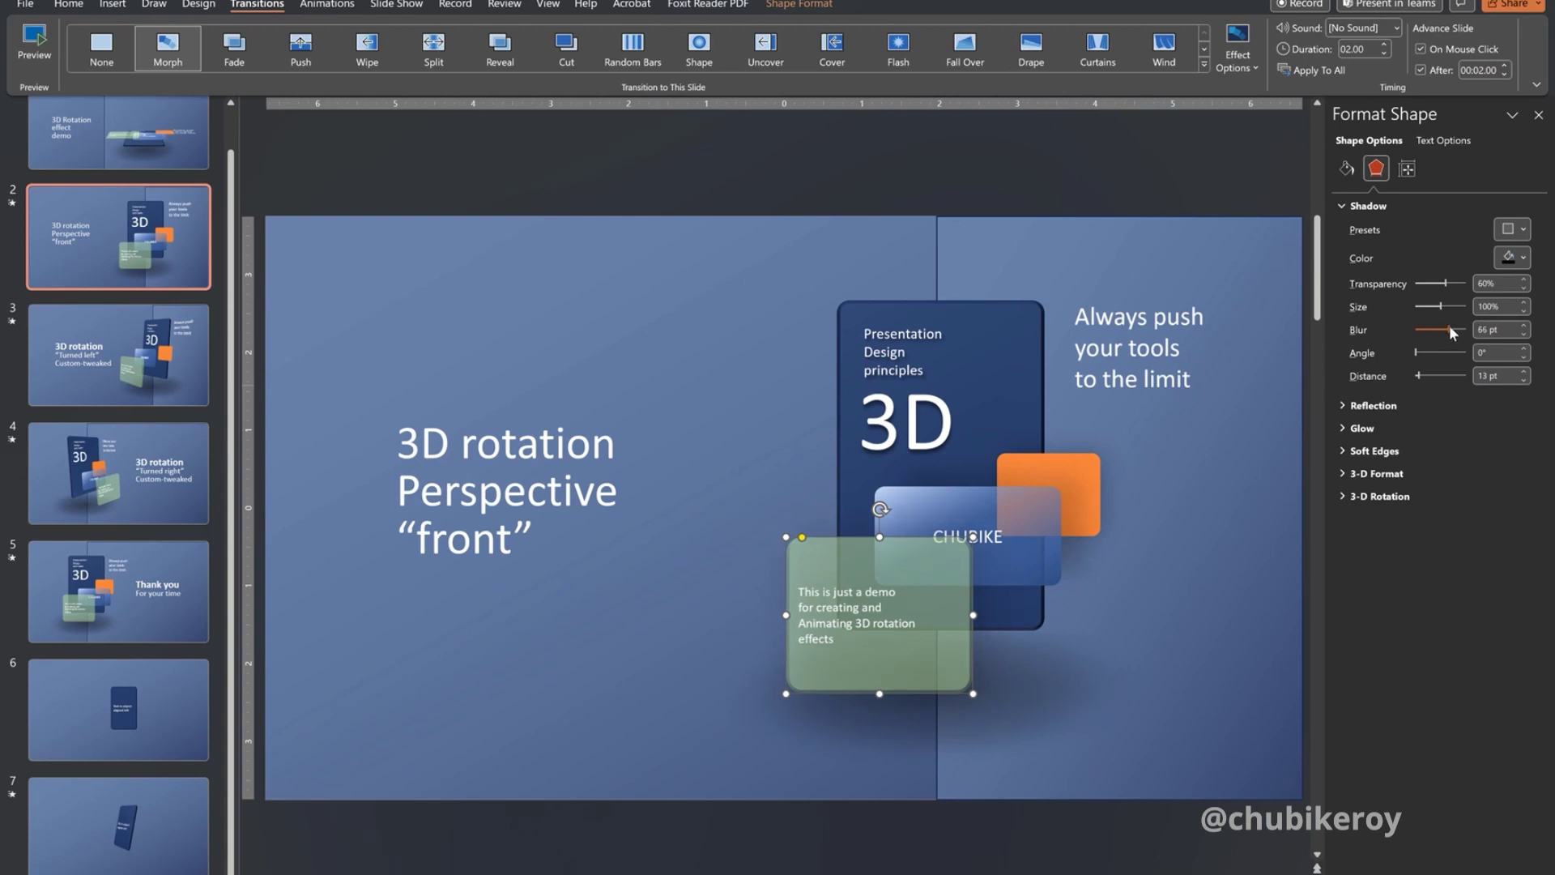
drag(1438, 326, 1418, 328)
drag(1410, 327, 1427, 328)
click(1164, 177)
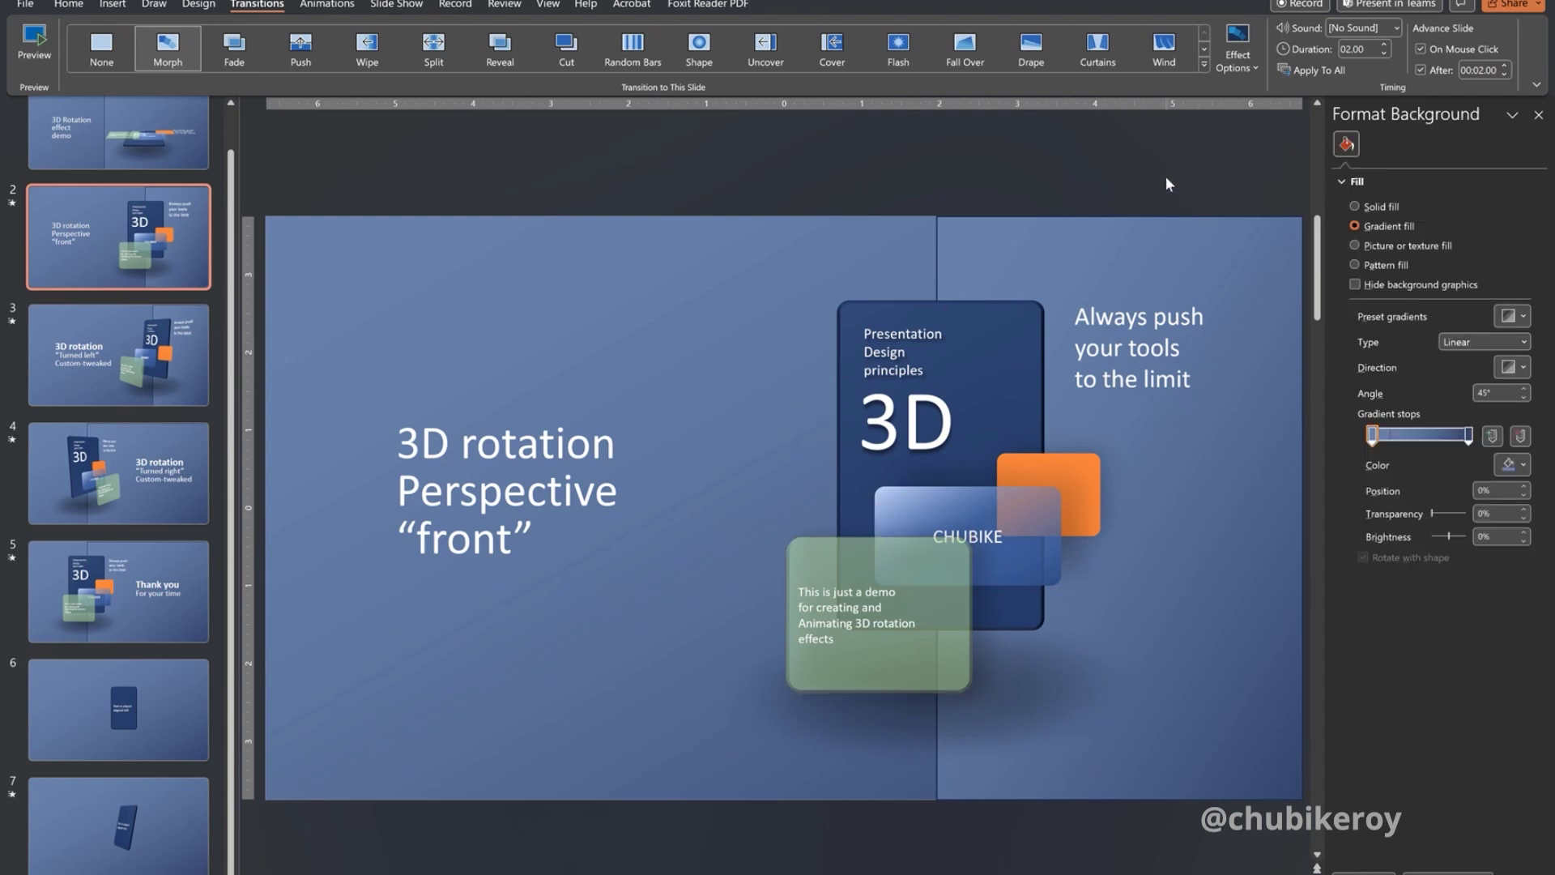
- Inspect the shadow settings of the green card, orange square and CHUBIKE card
key(Tab)
click(1376, 170)
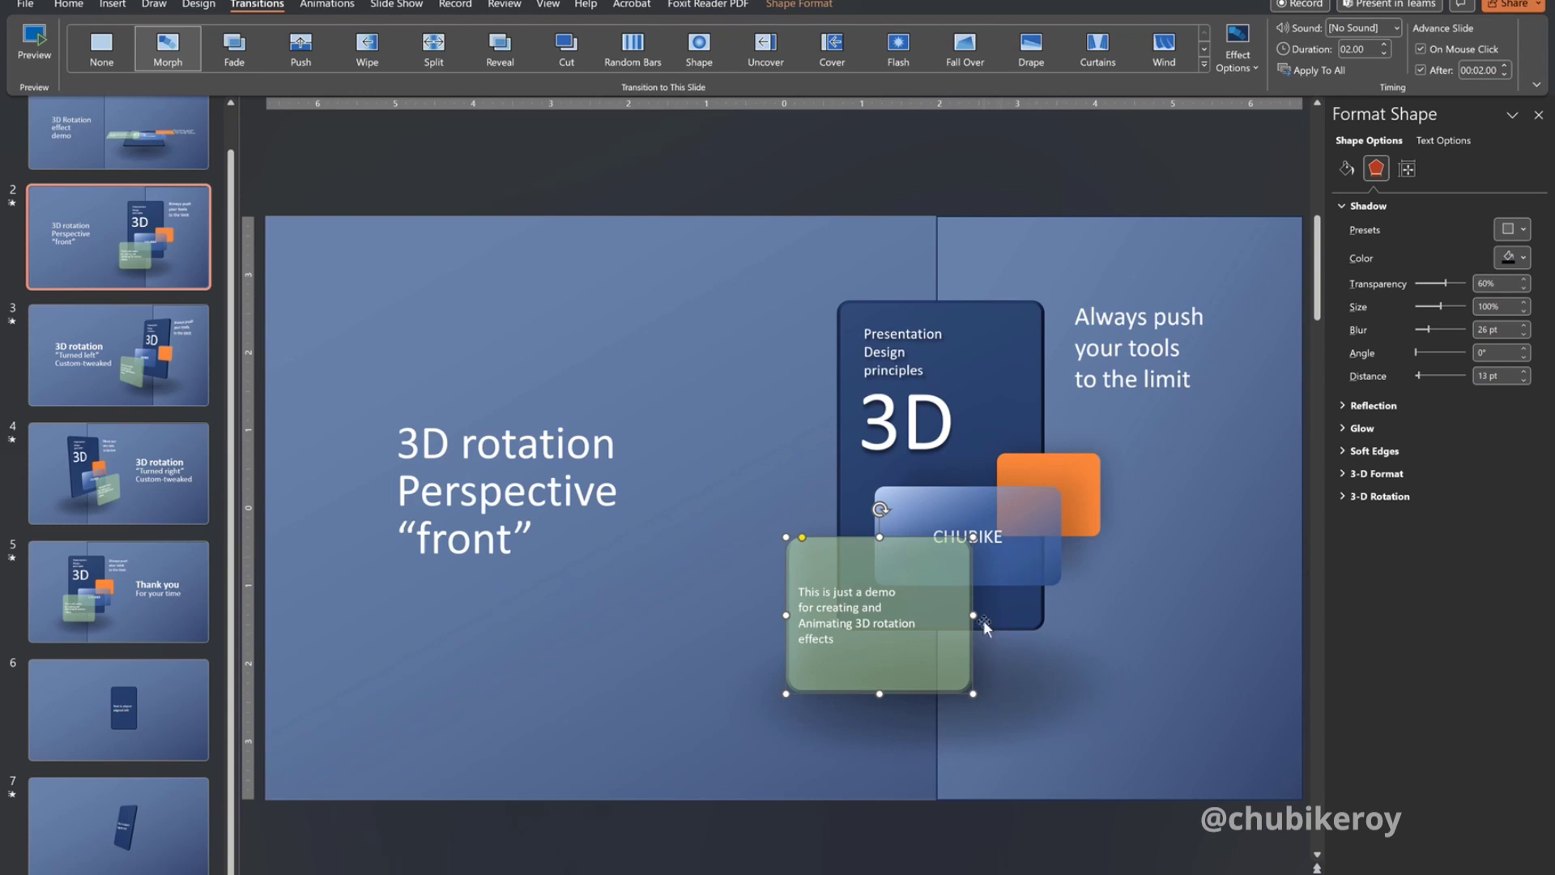
click(1093, 491)
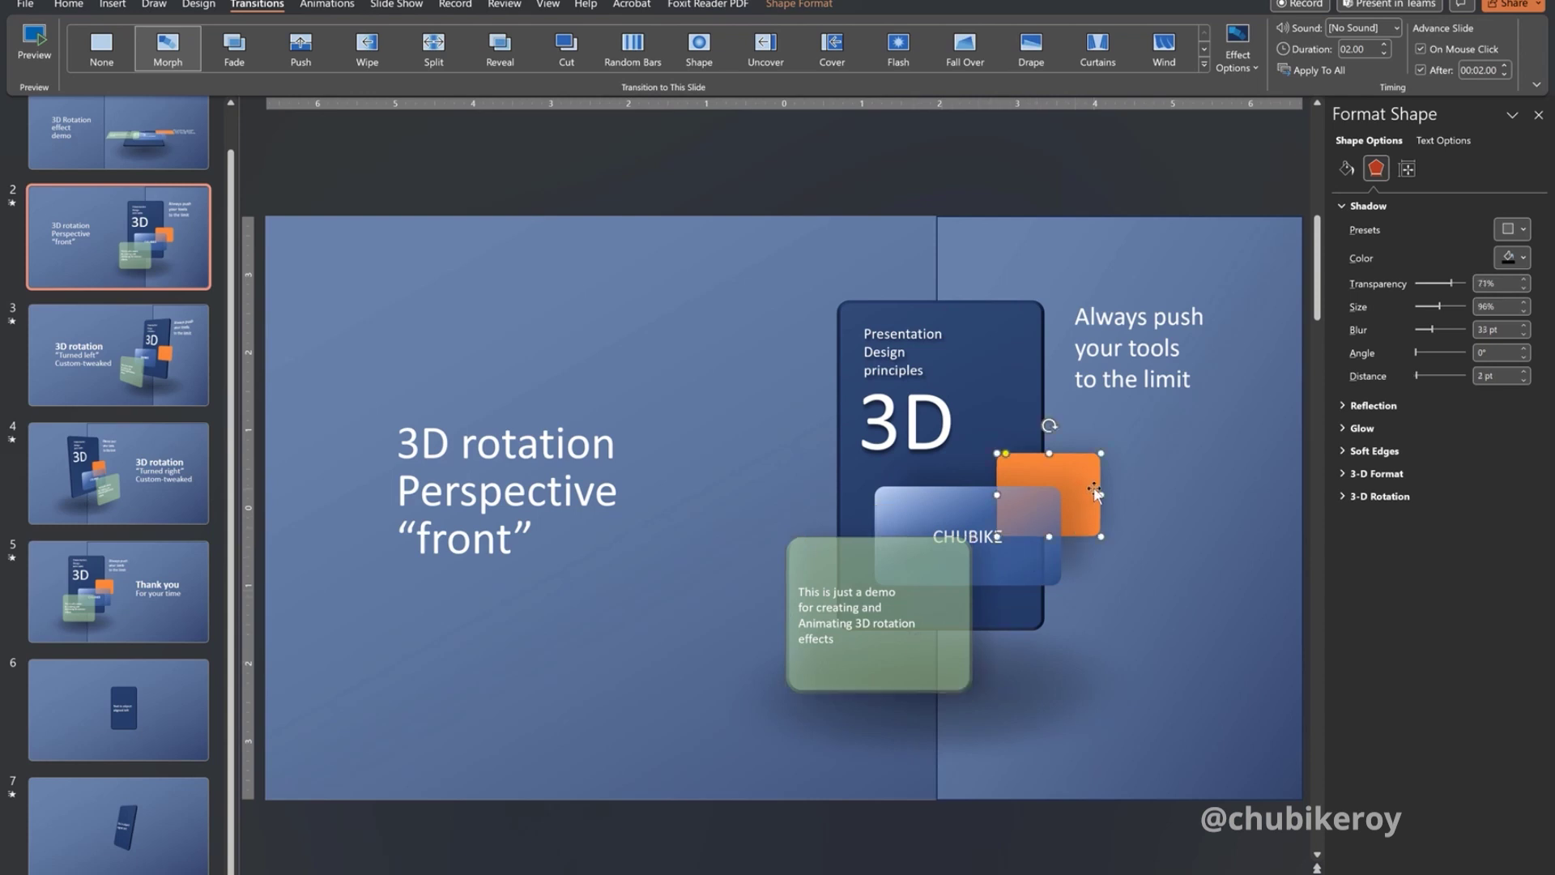
click(1049, 580)
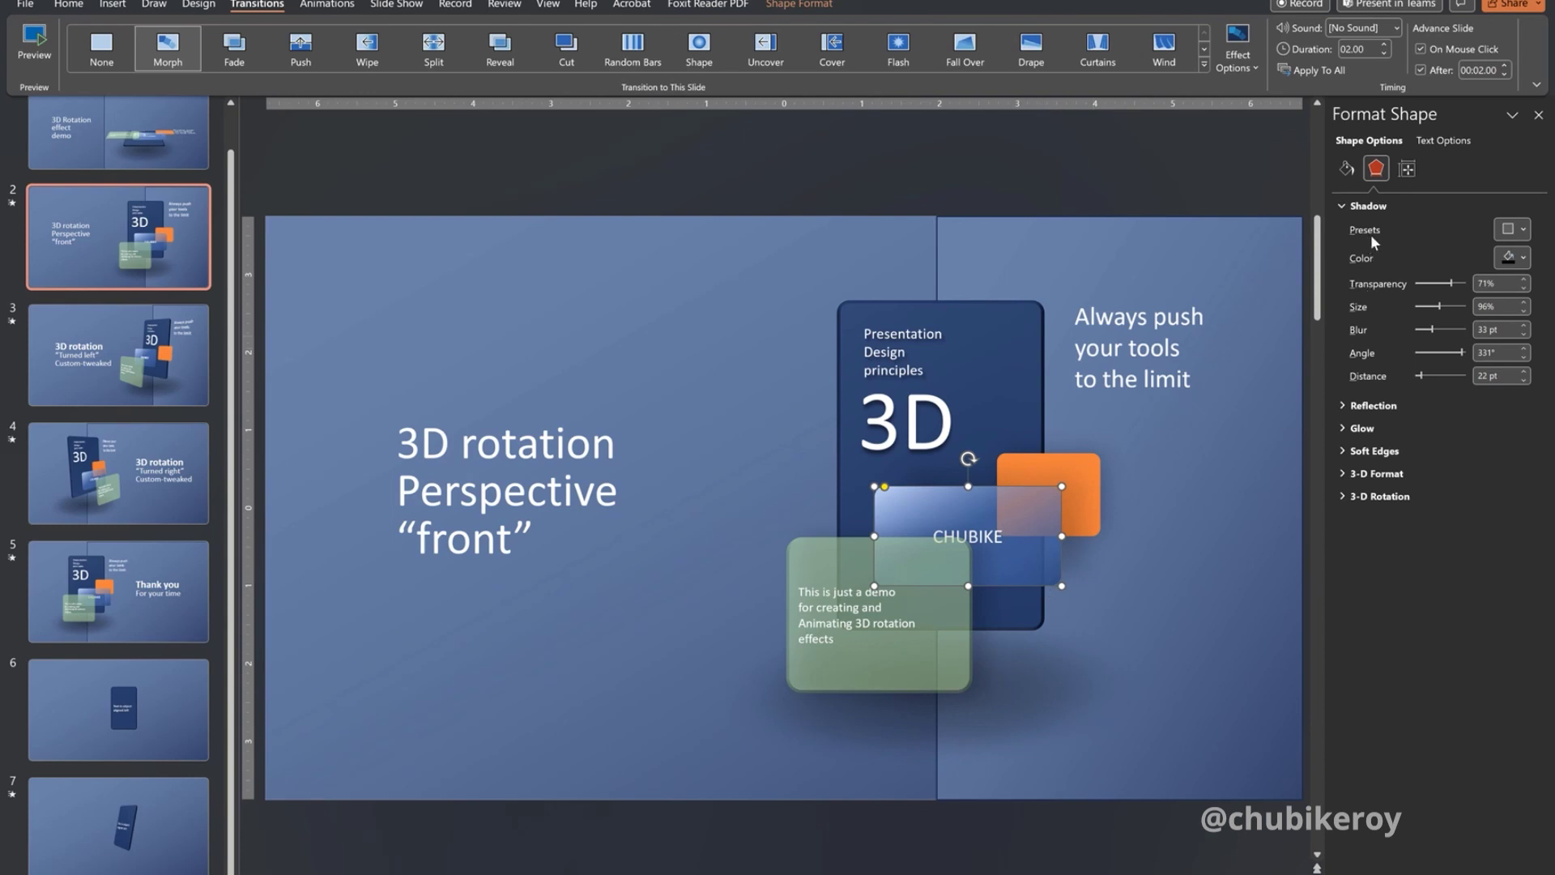
- Undo an accidental move of the CHUBIKE card, then select slide 3's green card
drag(1041, 575, 1107, 646)
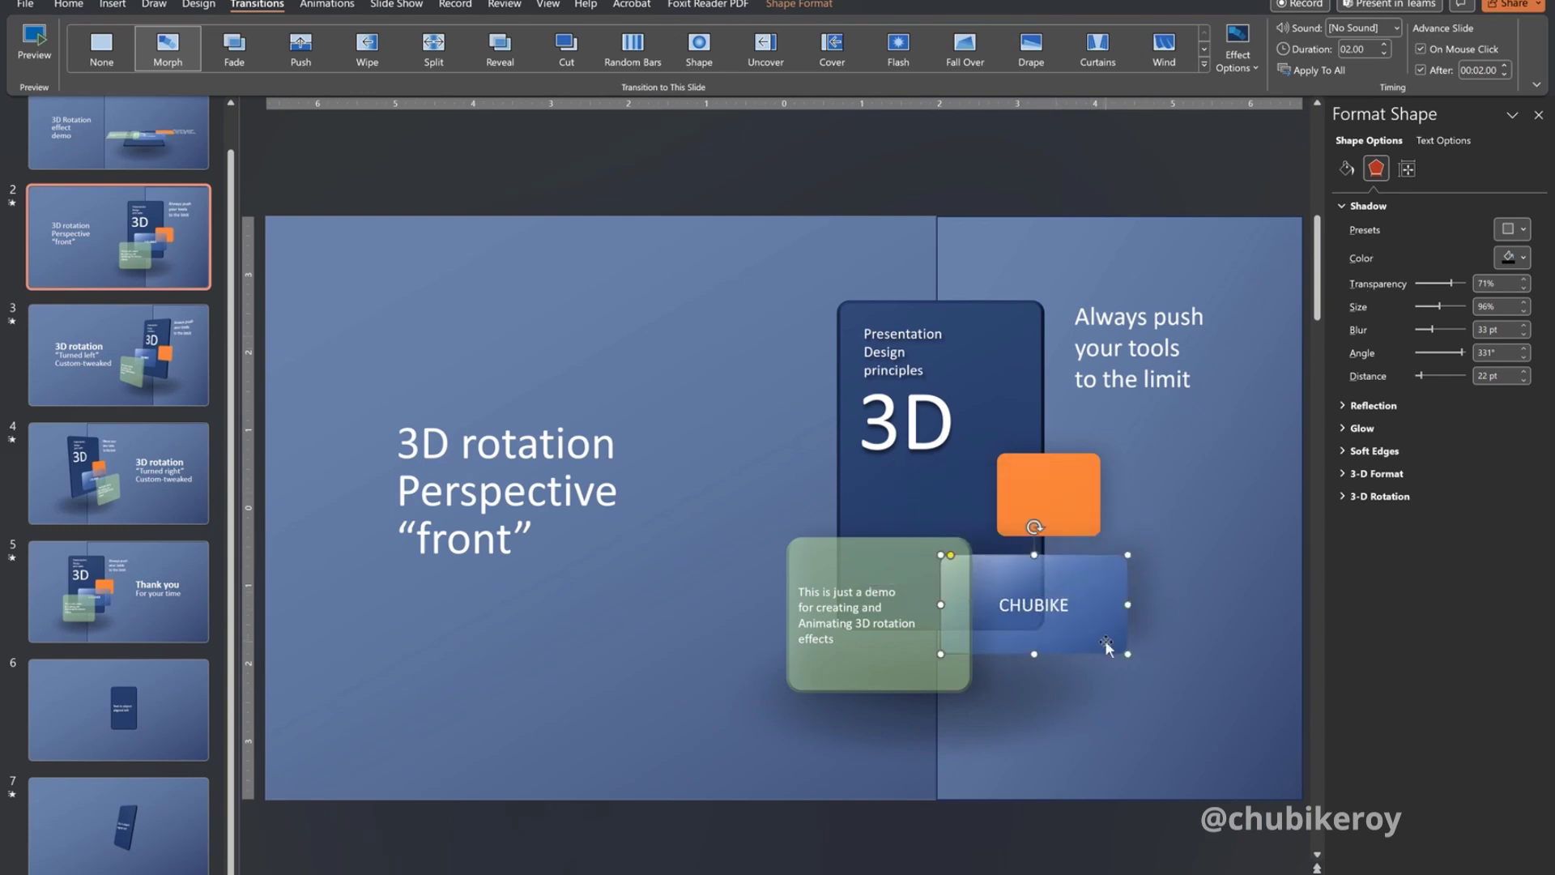
key(ctrl+z)
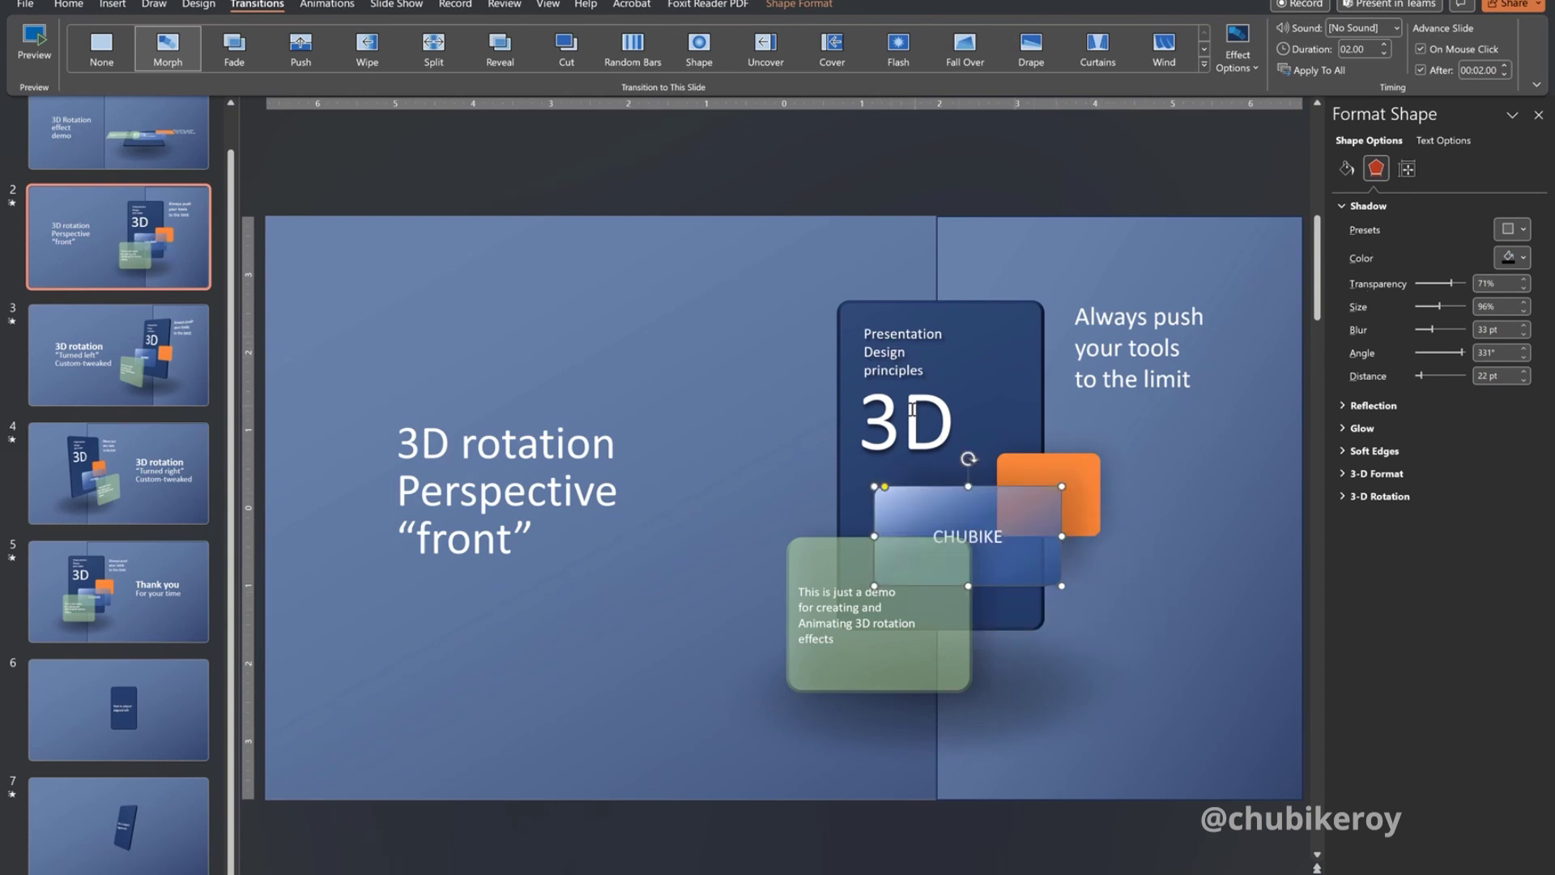
click(133, 354)
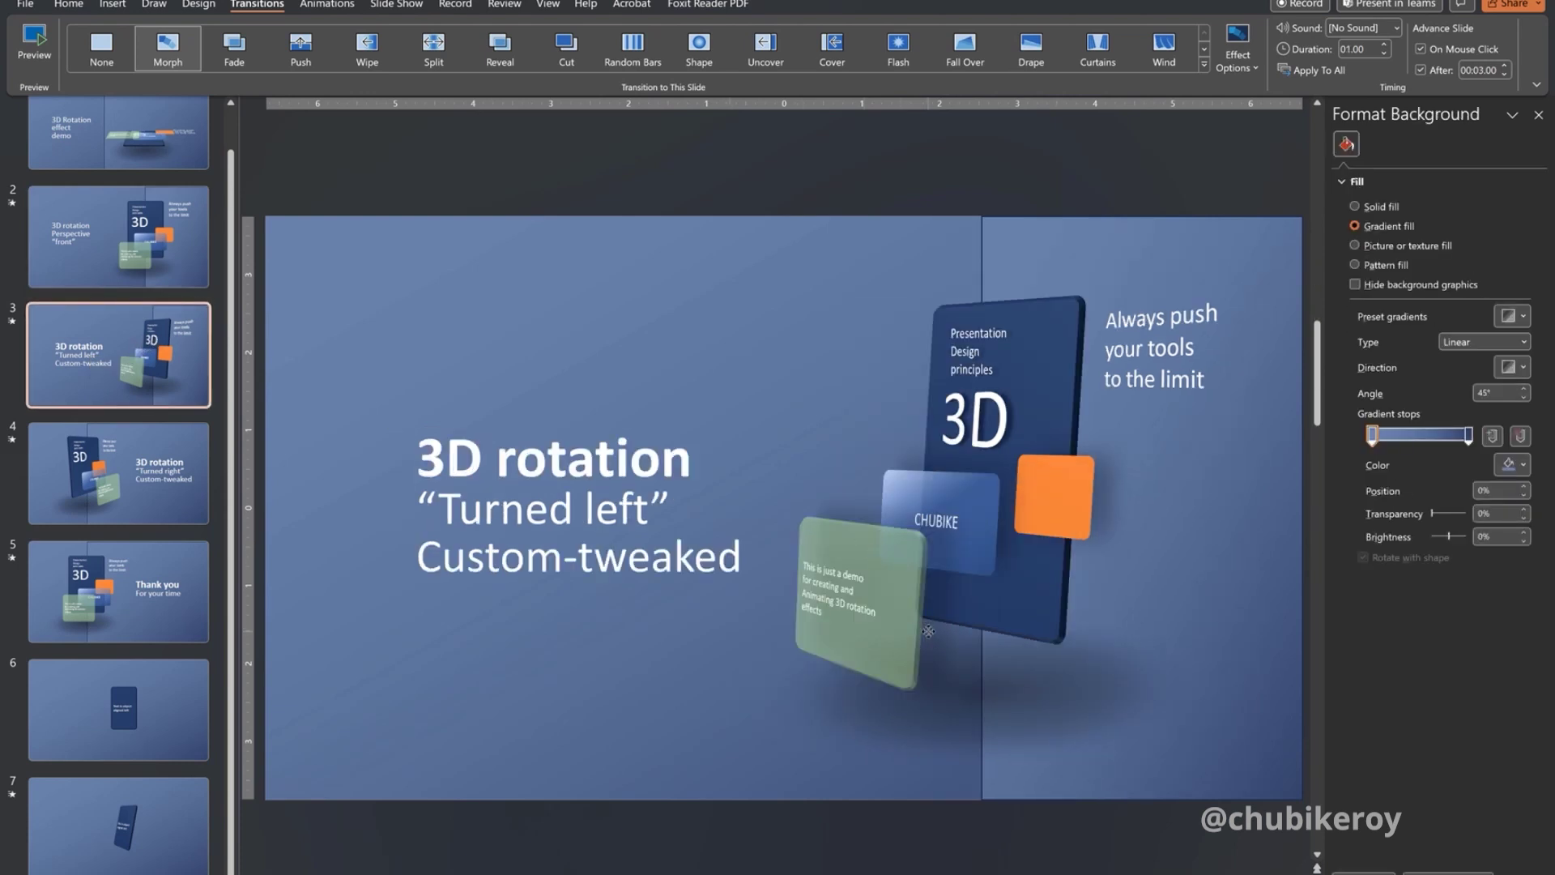
click(844, 530)
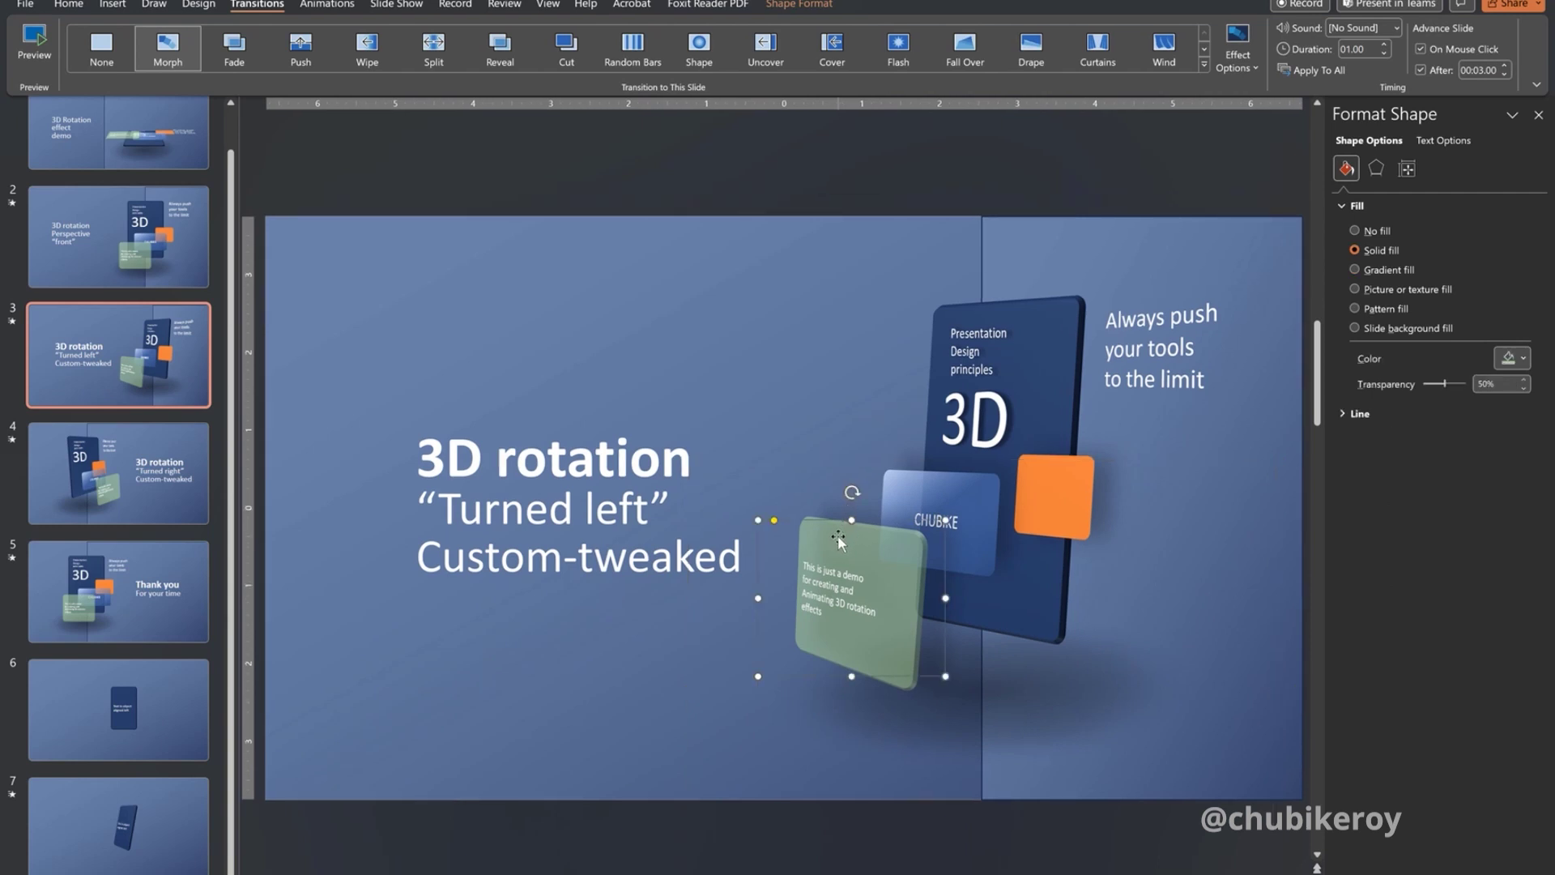
click(1384, 170)
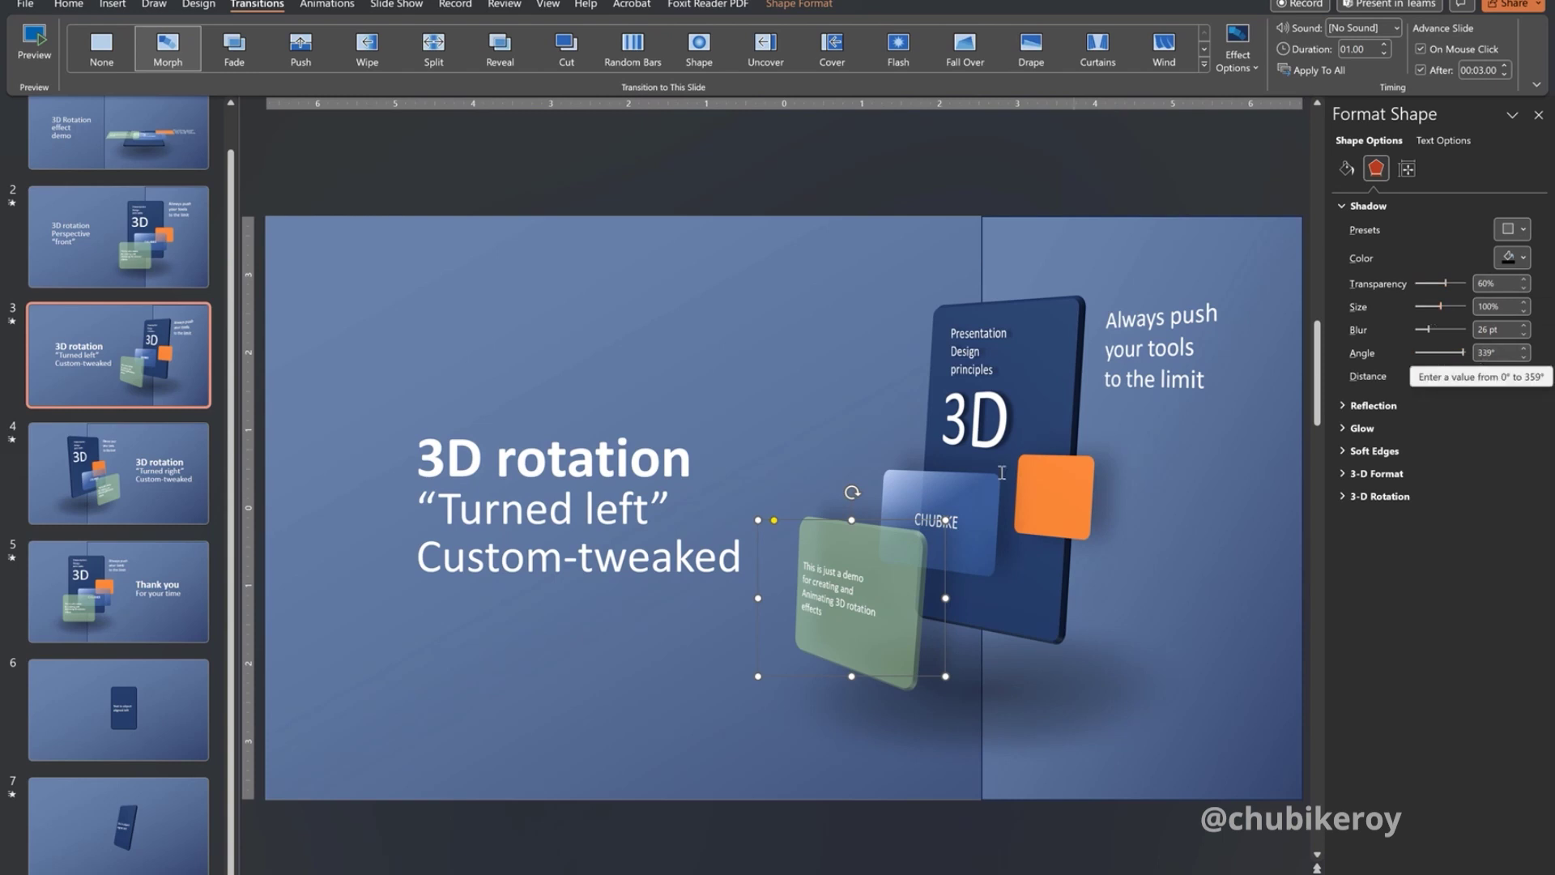
click(110, 256)
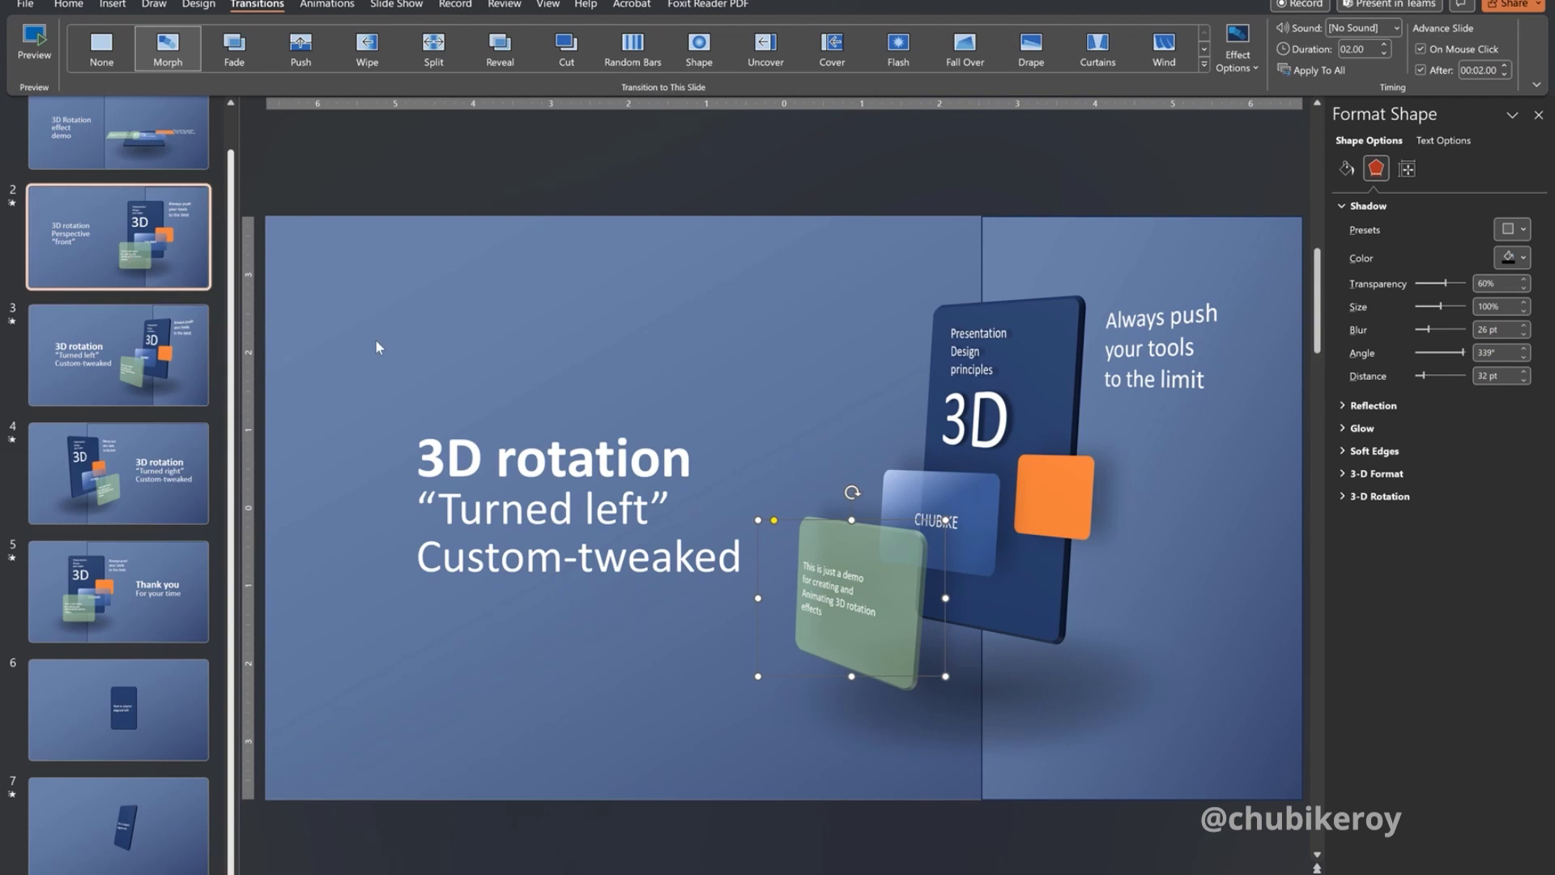
click(790, 549)
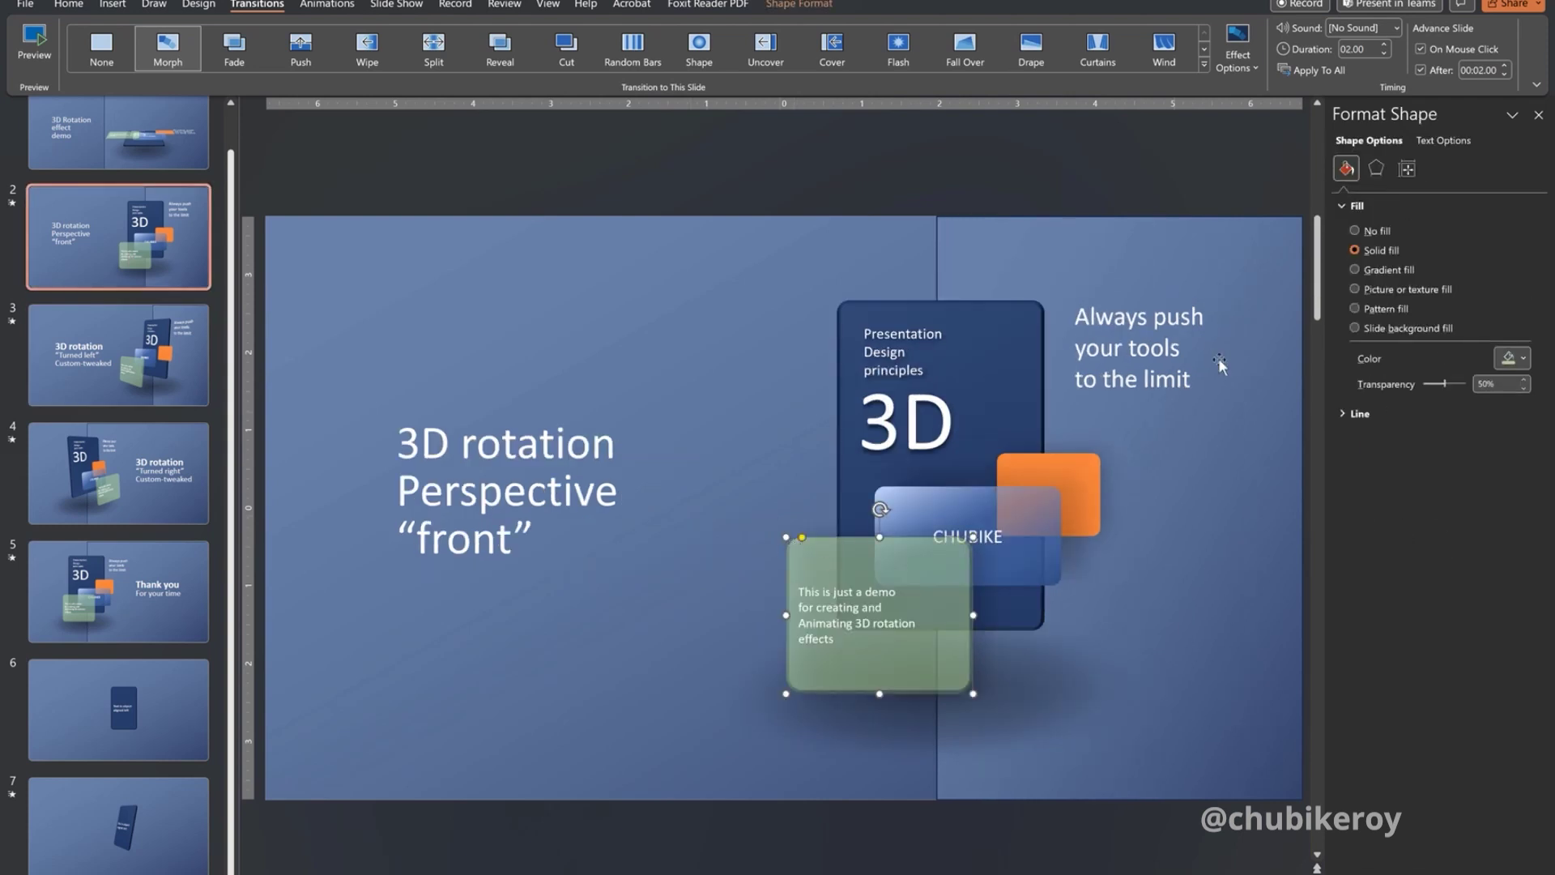
click(1375, 169)
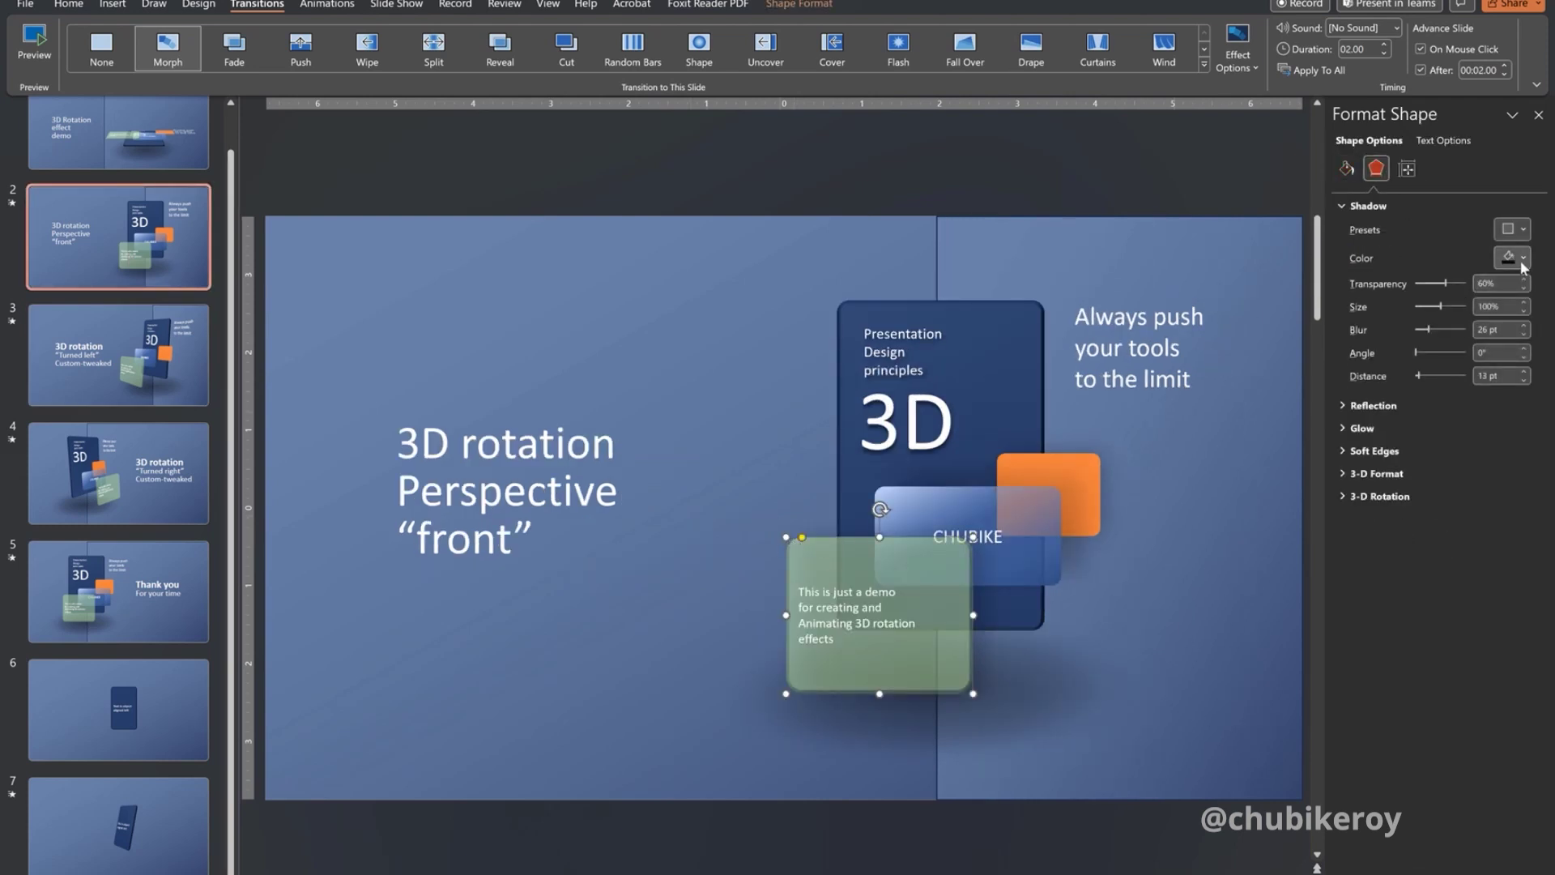
click(1481, 354)
click(168, 356)
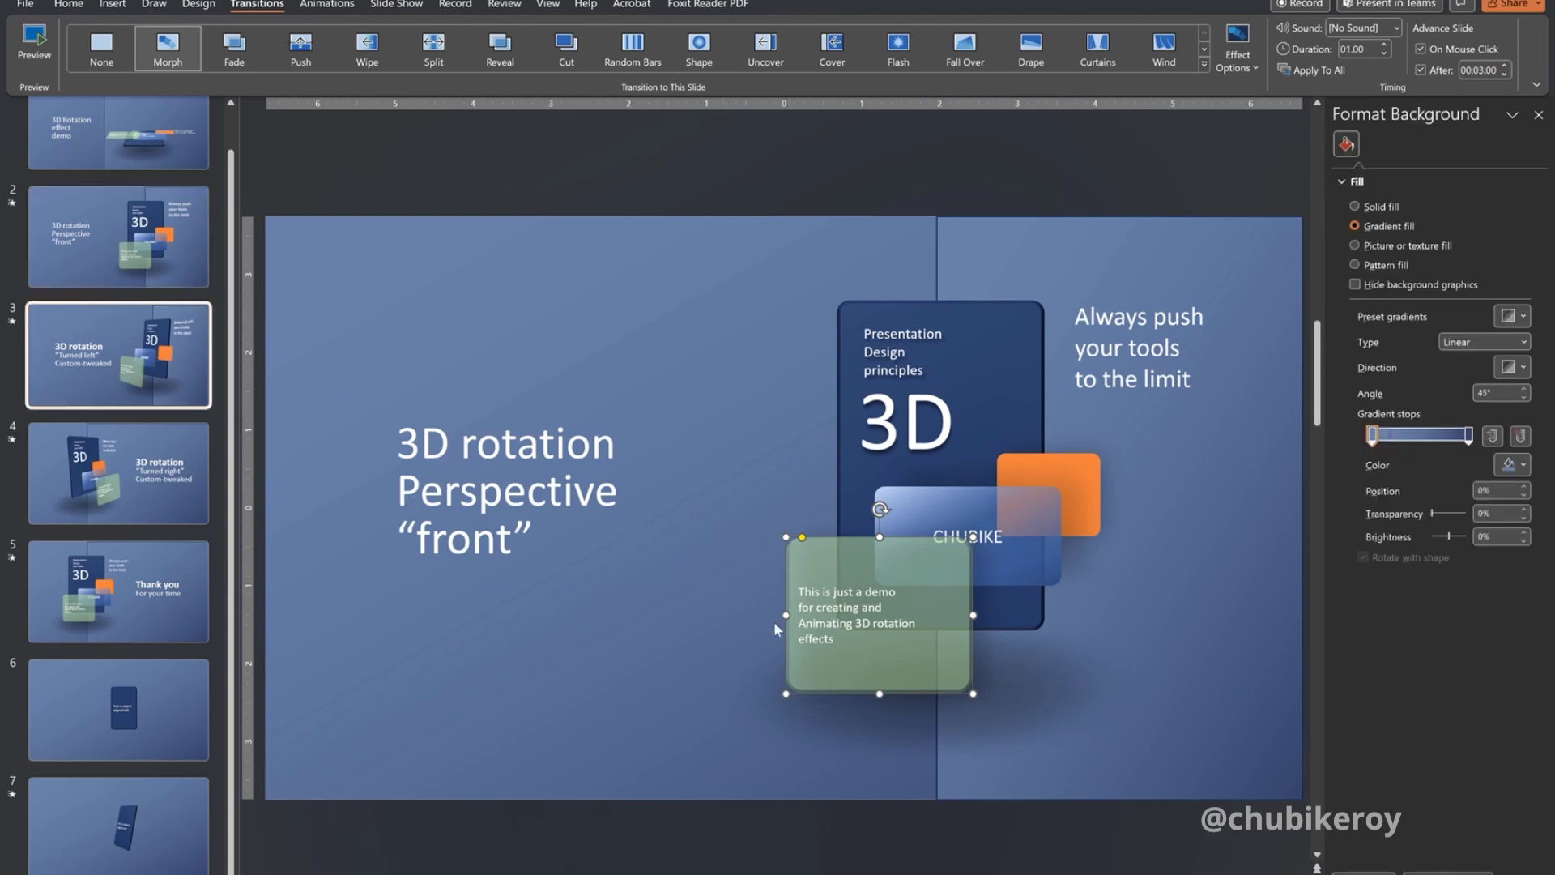
click(812, 526)
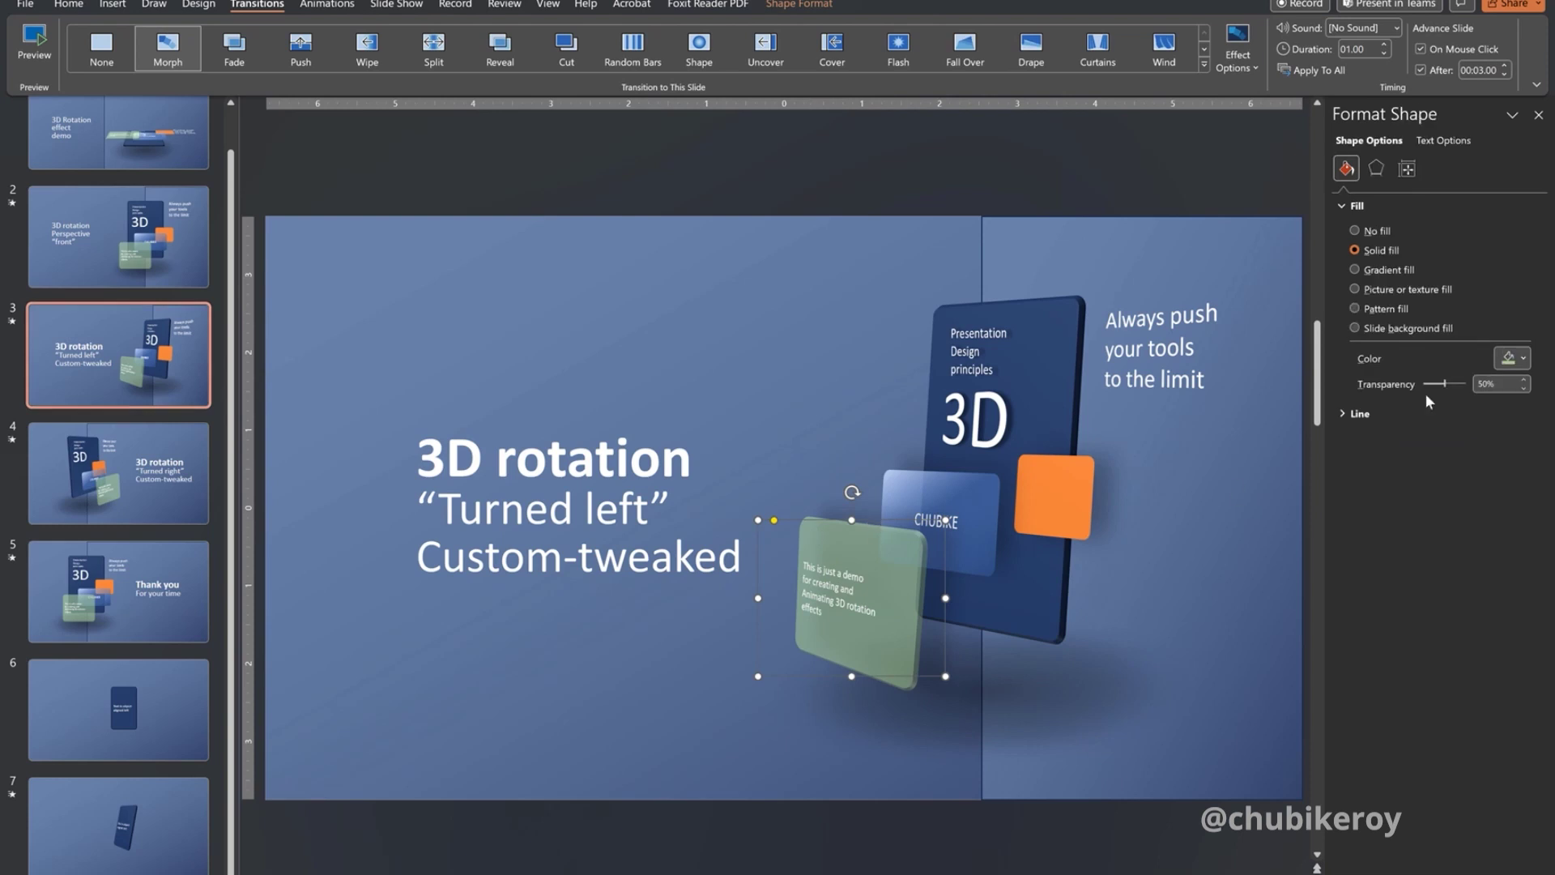
click(1379, 172)
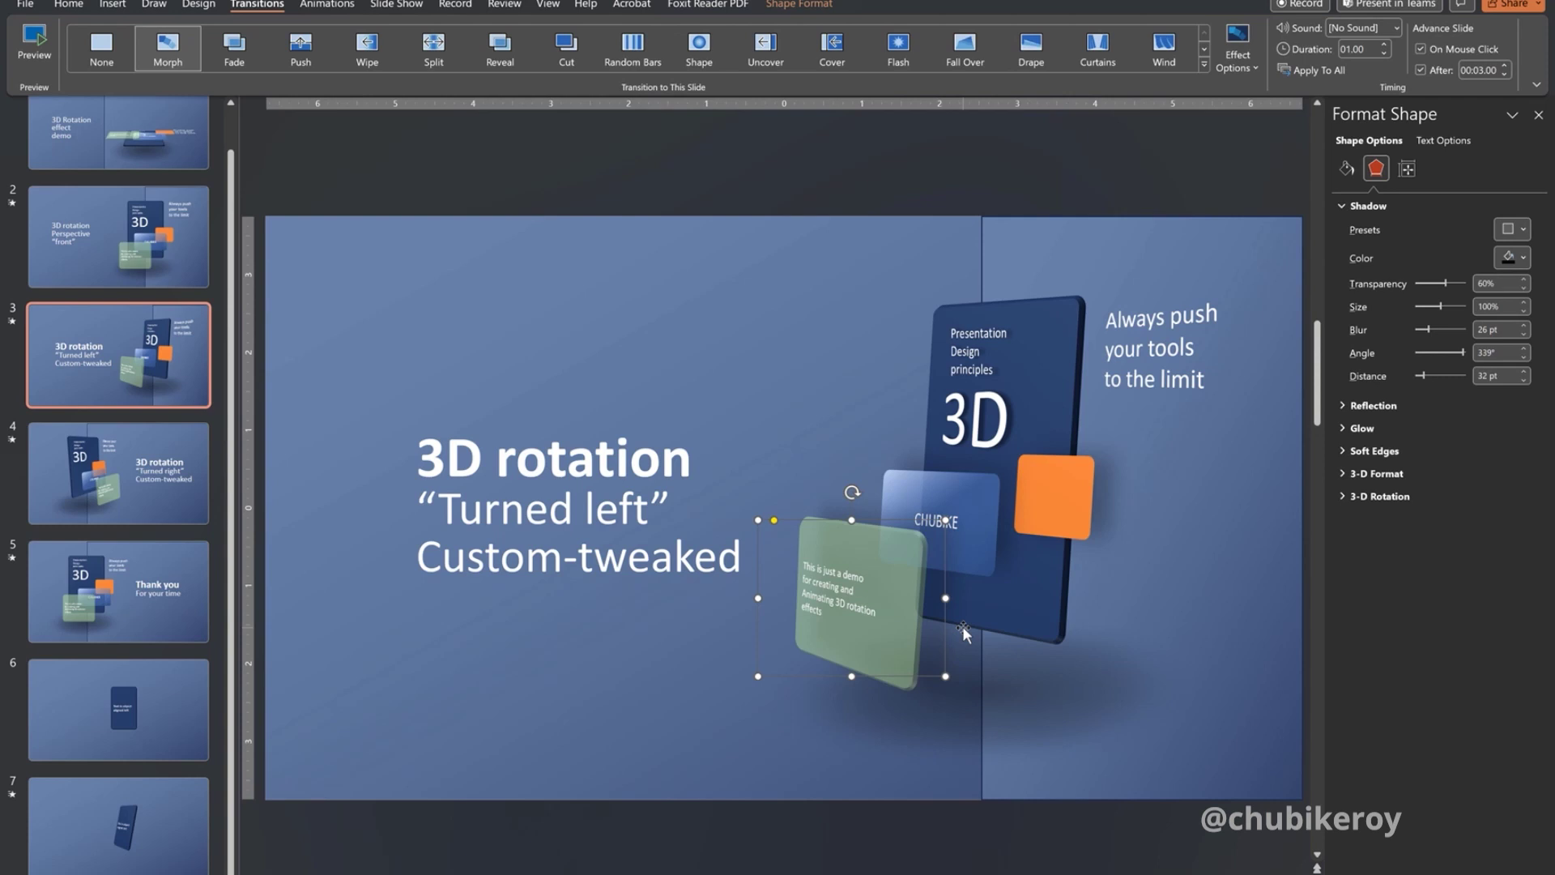
click(972, 333)
click(976, 405)
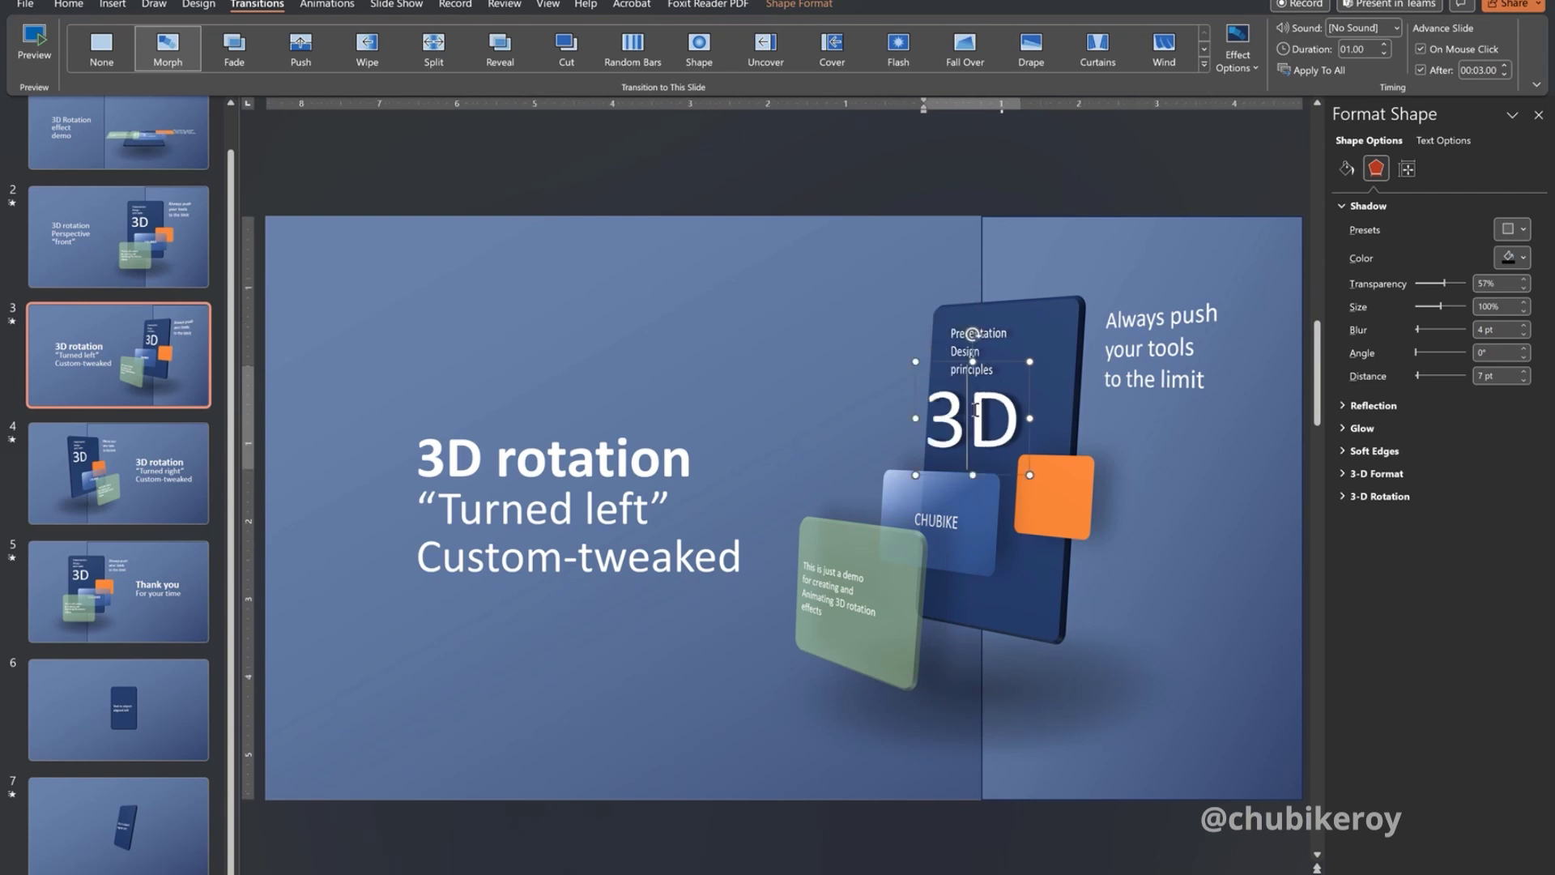
click(1130, 445)
- Review slides 2–4, check slide 4's green card shadow, then switch to slide 5
click(119, 221)
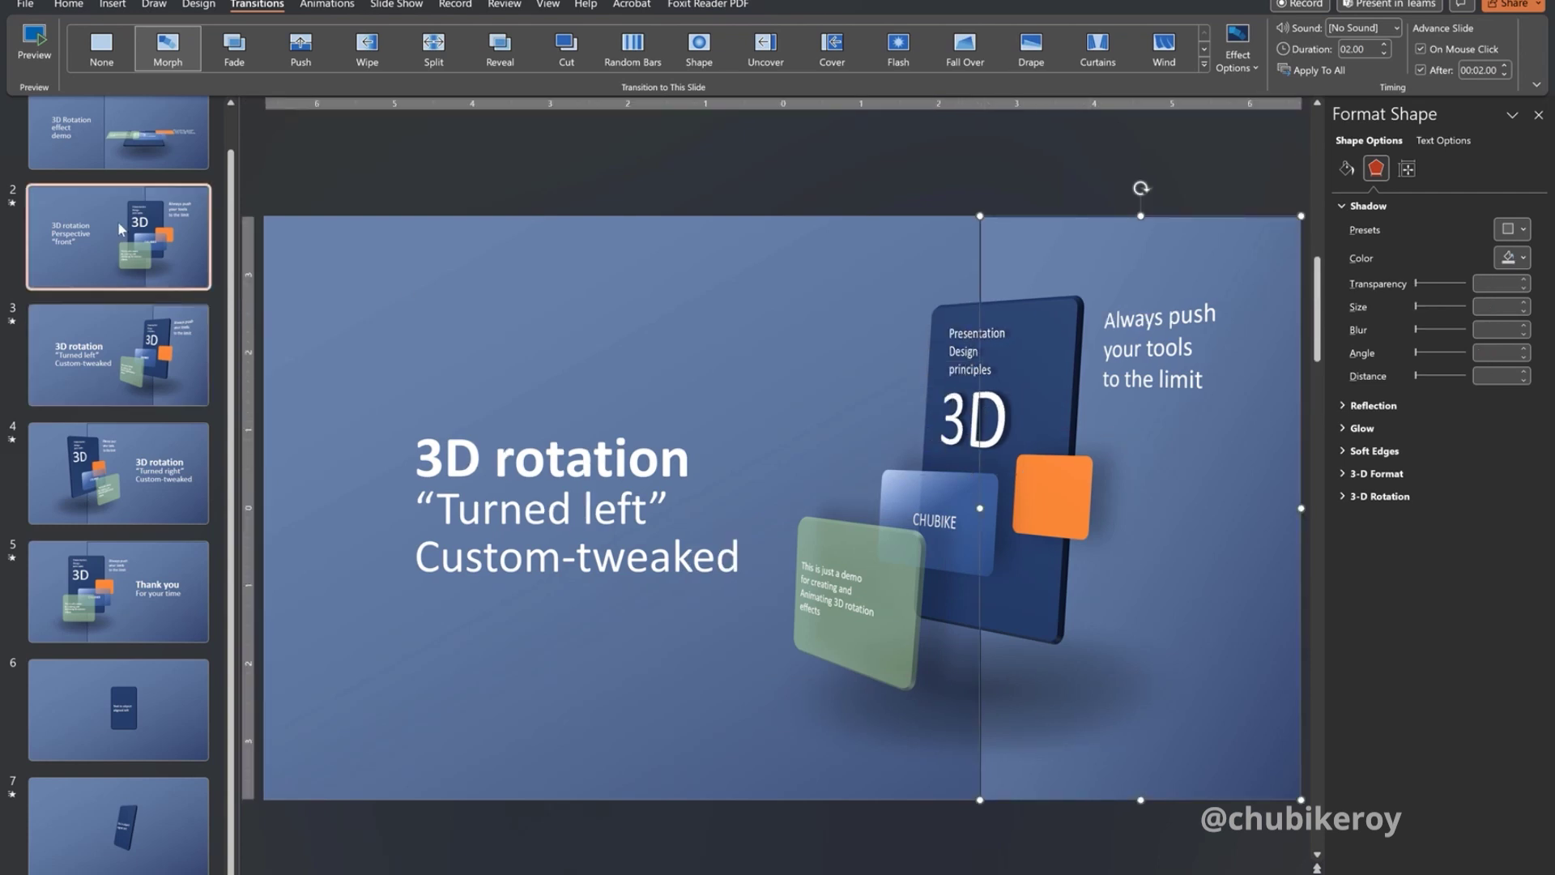
click(148, 333)
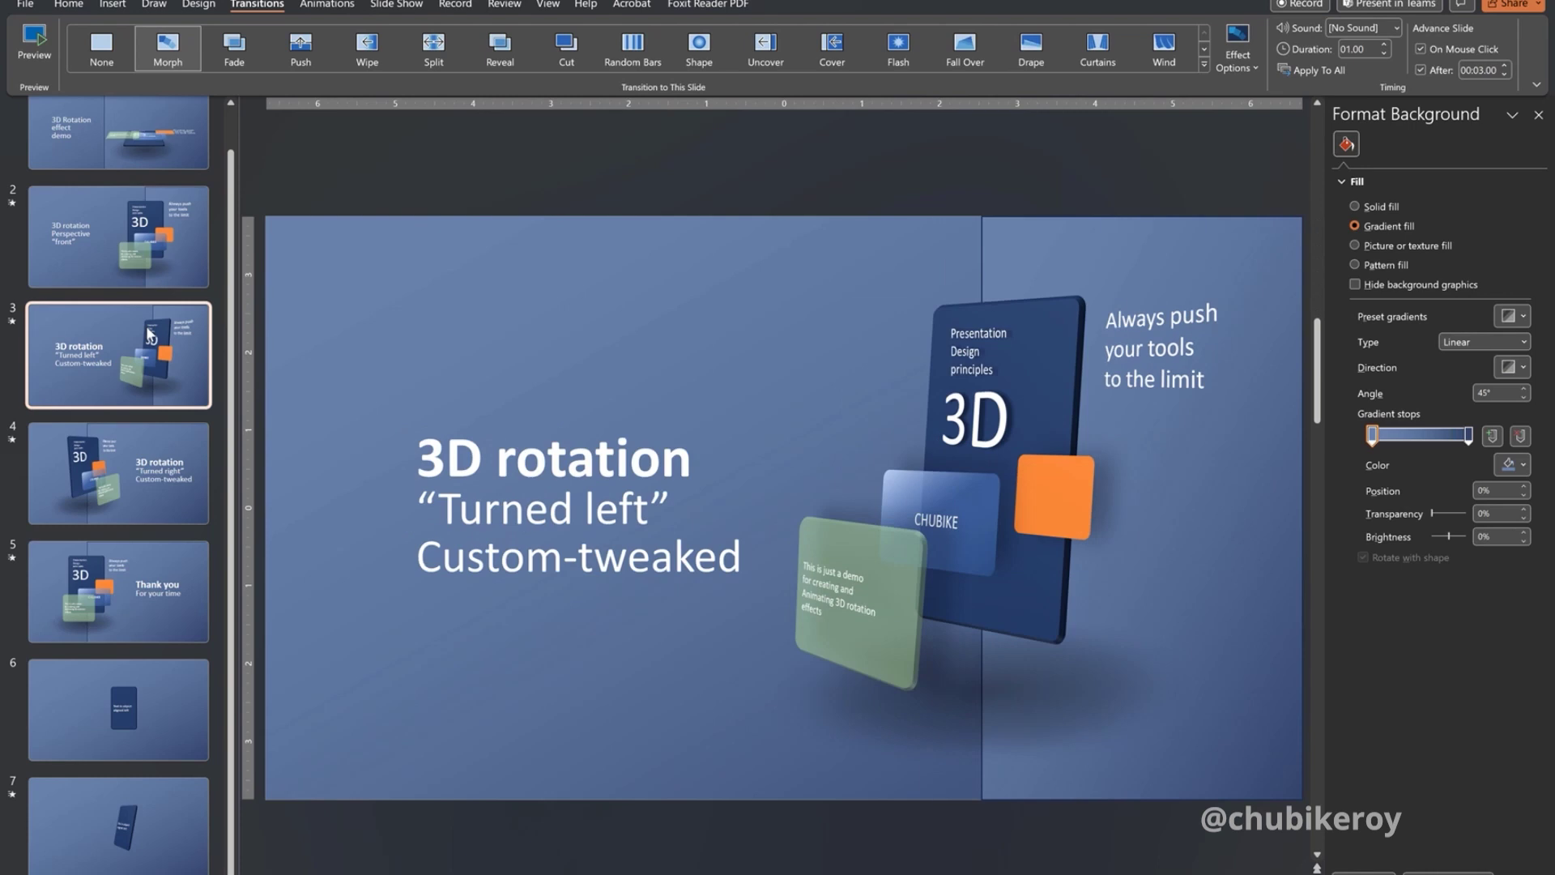
click(110, 449)
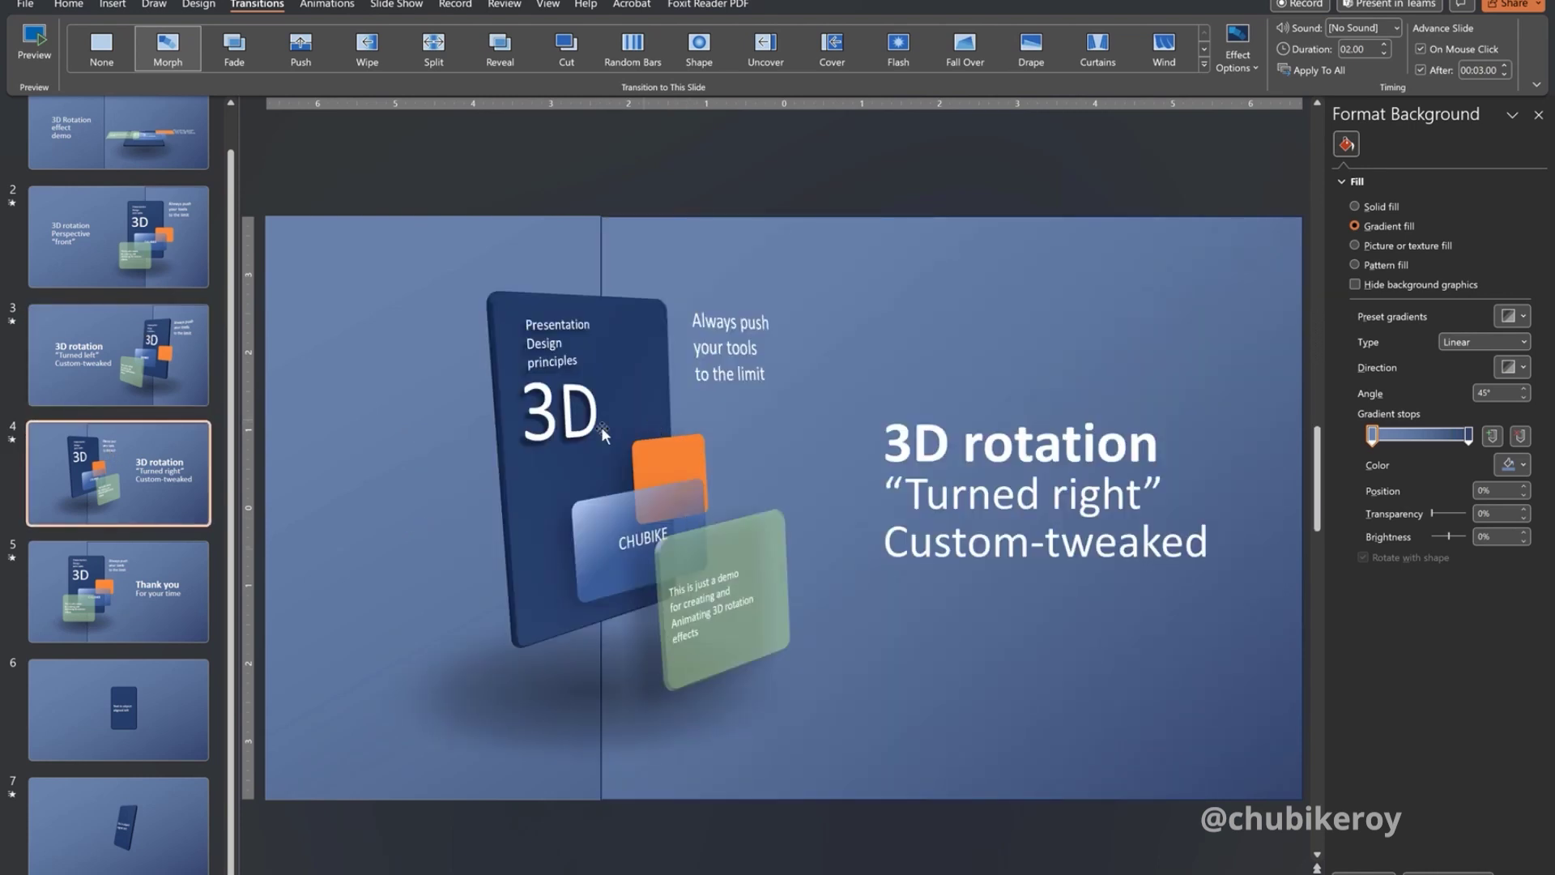
click(665, 685)
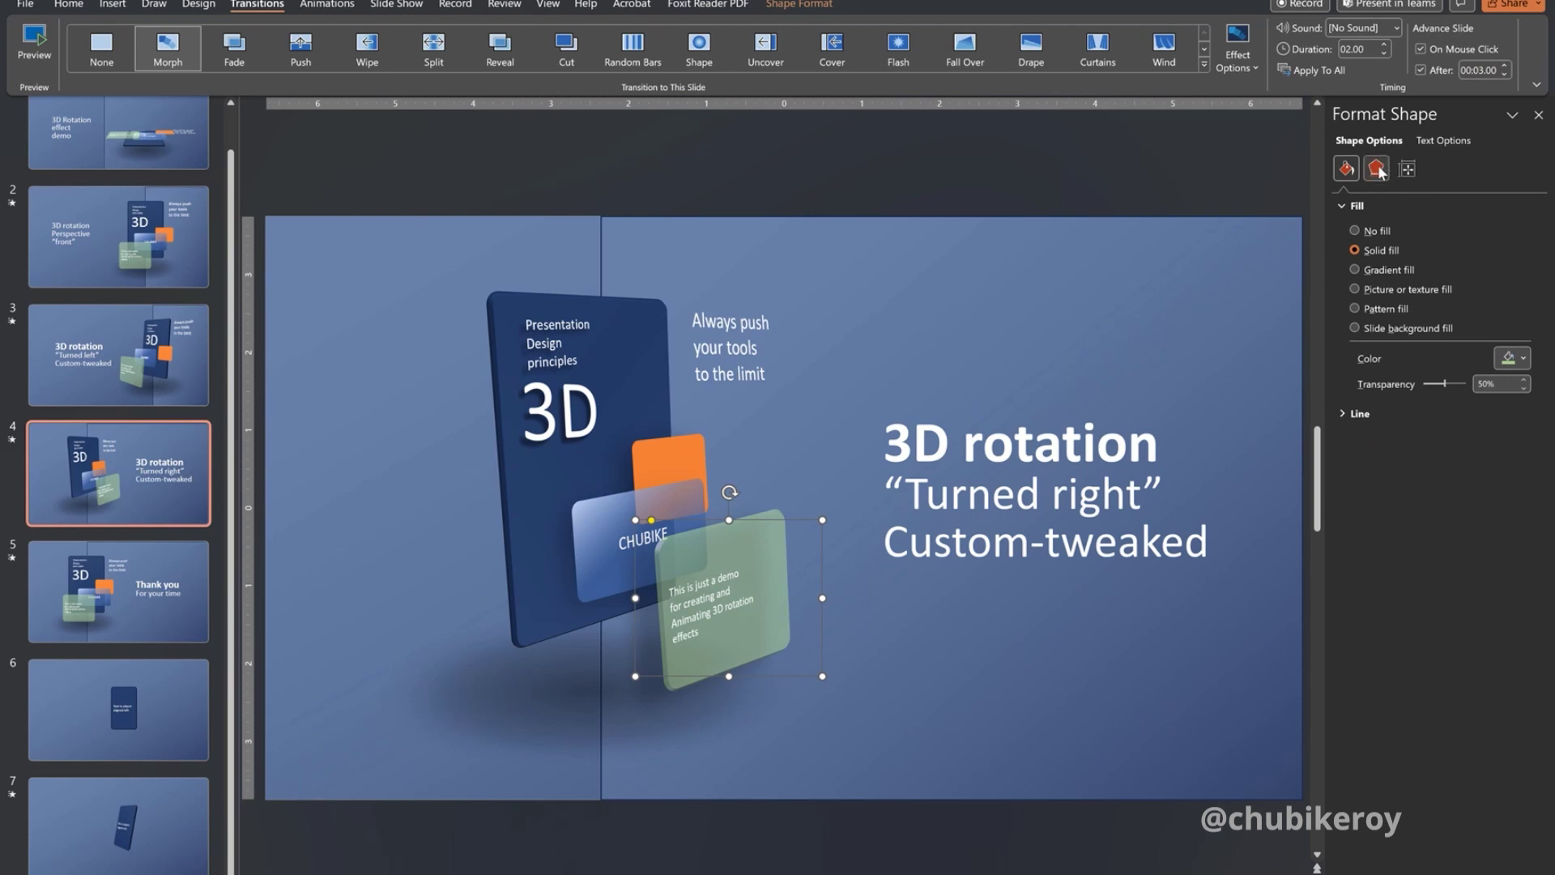
click(1377, 170)
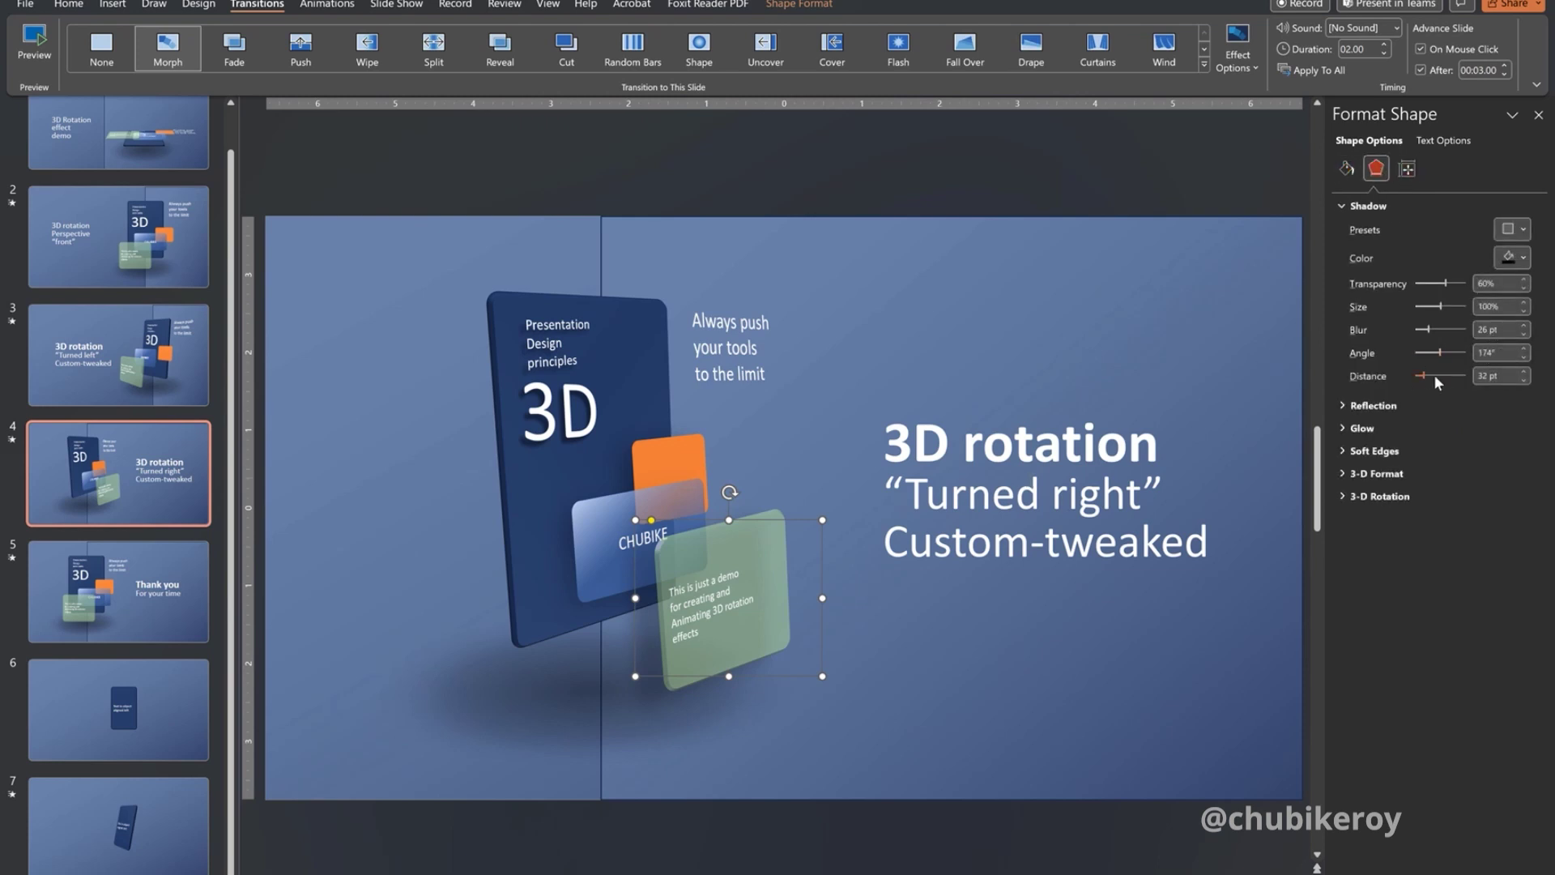
click(186, 585)
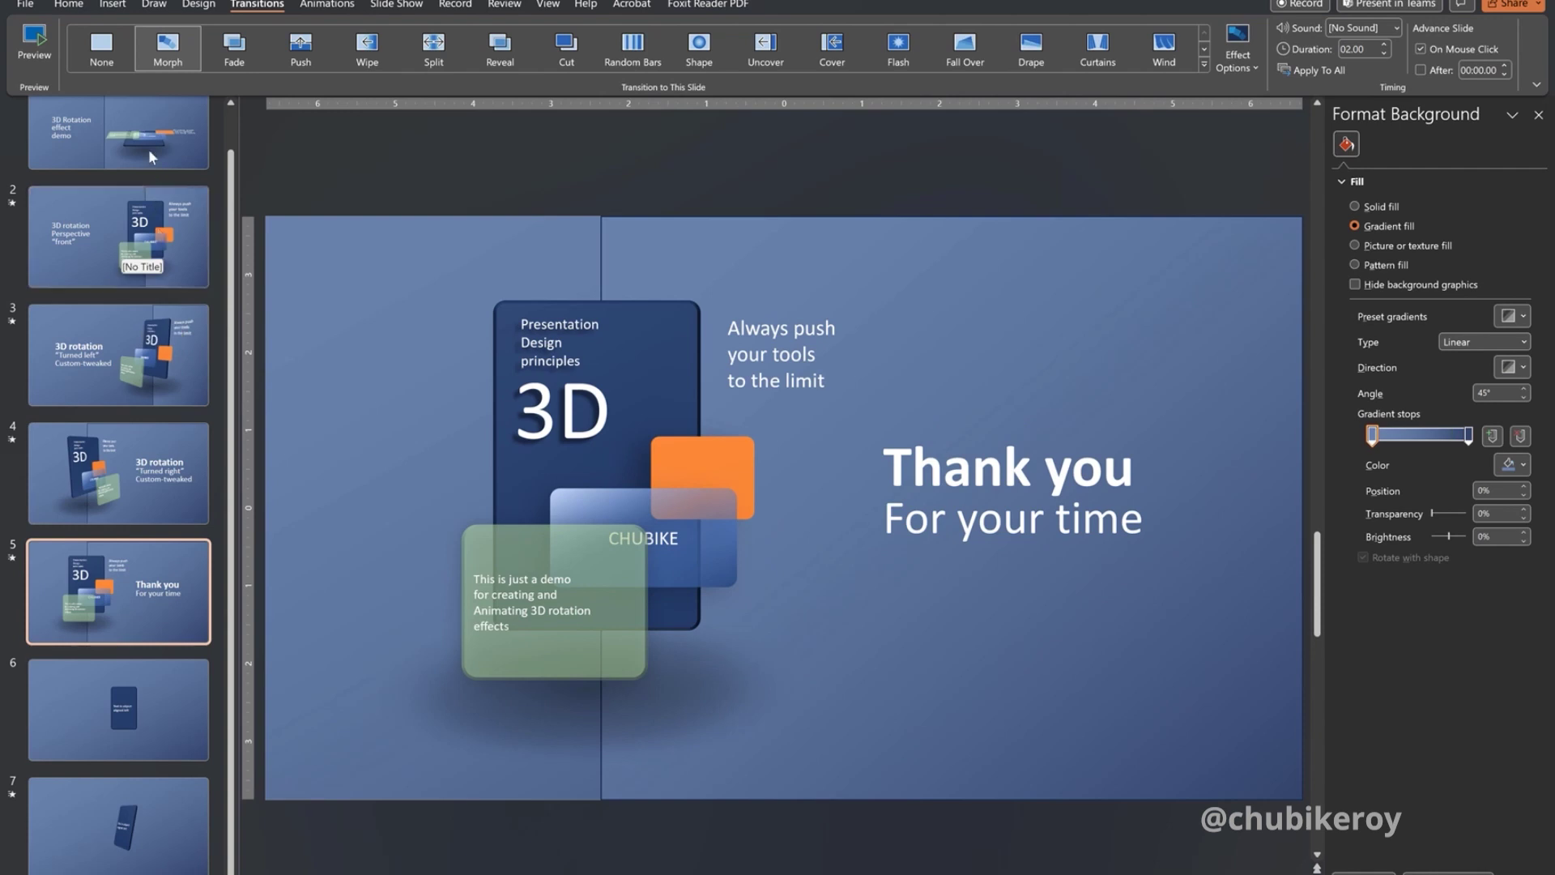
scroll(147, 142, up, 1)
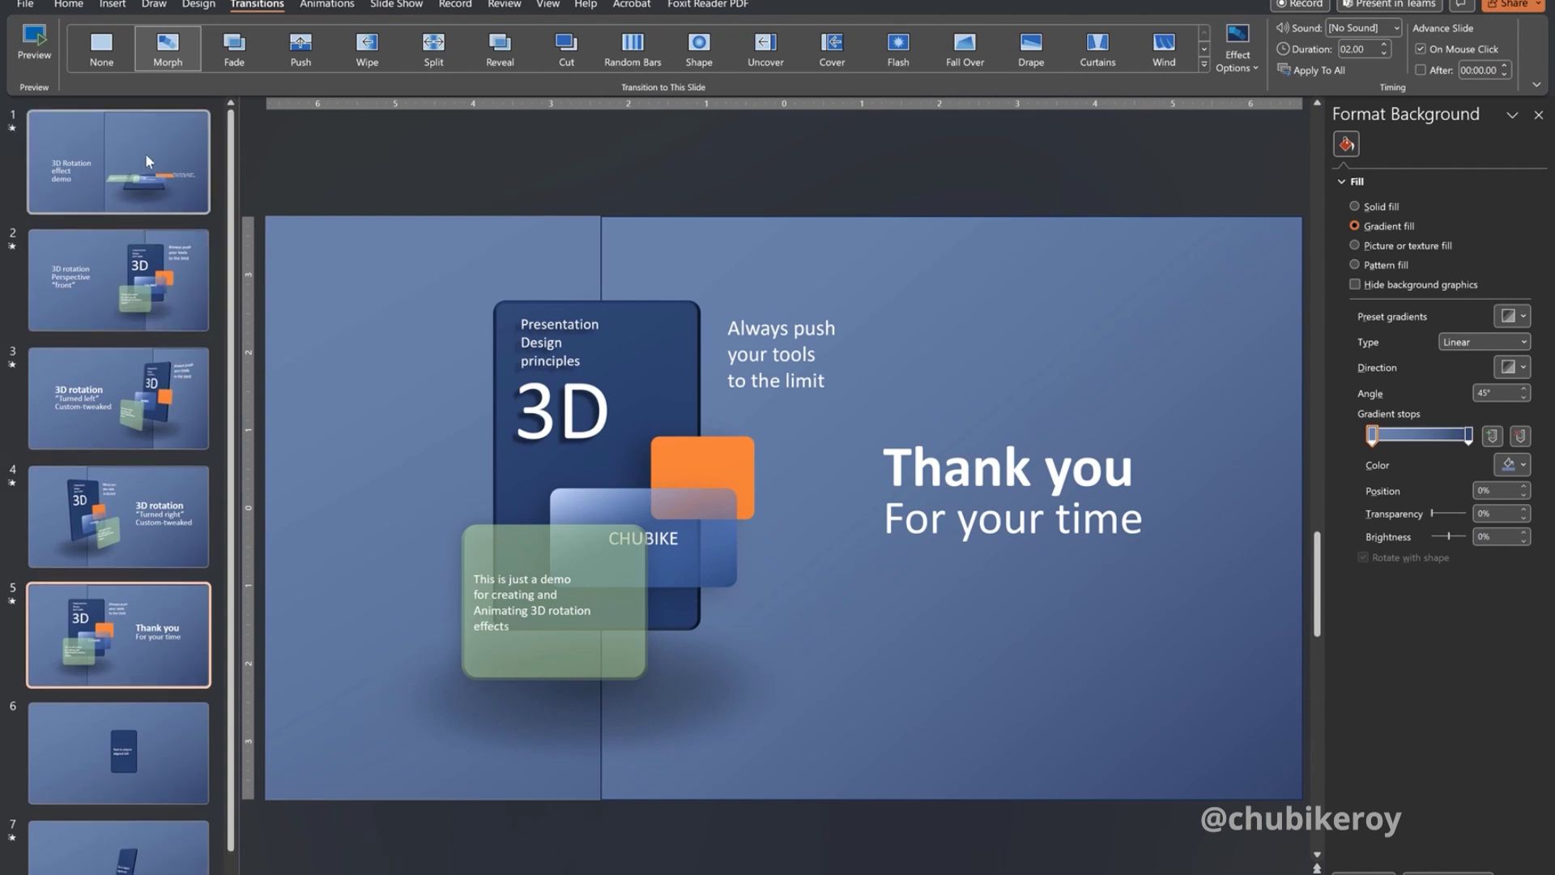
- Select the slide 1 thumbnail to show the '3D Rotation effect demo' title slide
click(144, 153)
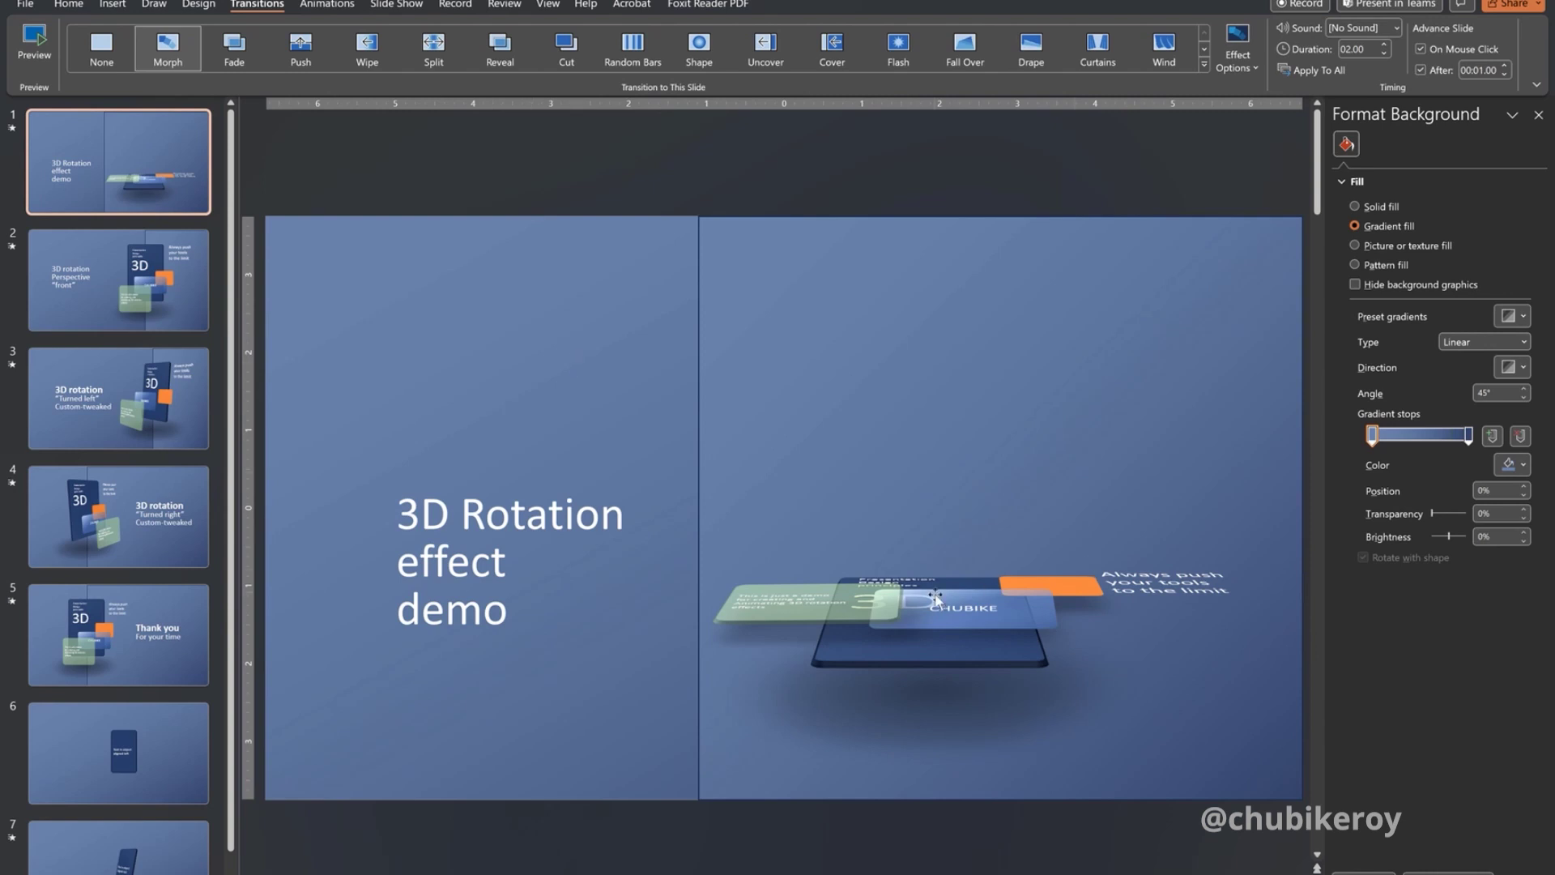